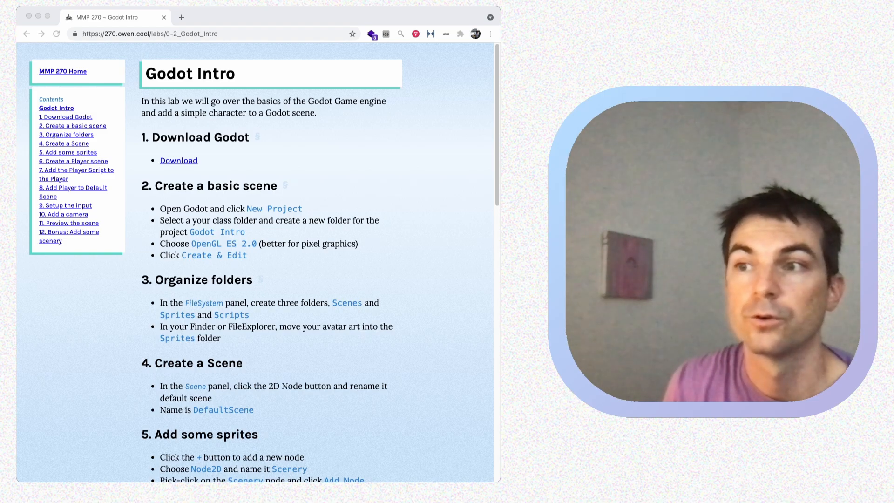
Step: Read through the Godot Intro lab instructions from the download section to the bonus scenery section
{"action": "scroll", "coordinate": [317, 261], "scroll_direction": "down", "scroll_amount": 5}
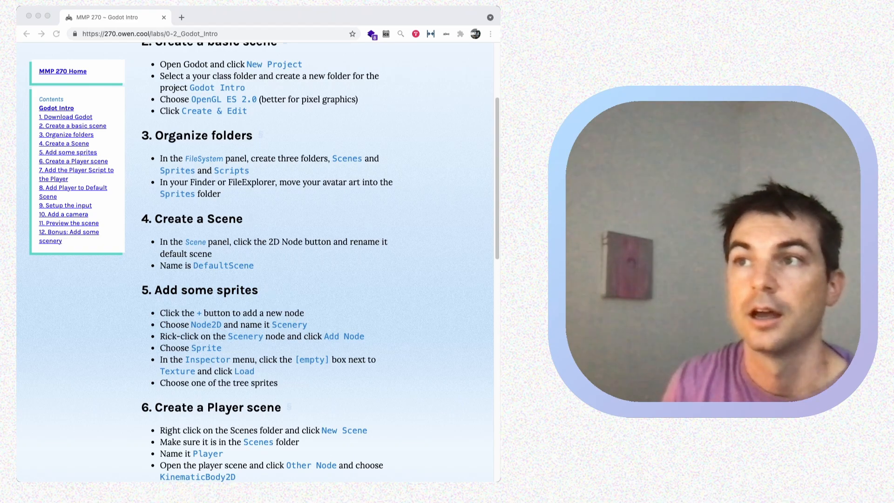
{"action": "scroll", "coordinate": [316, 260], "scroll_direction": "down", "scroll_amount": 3}
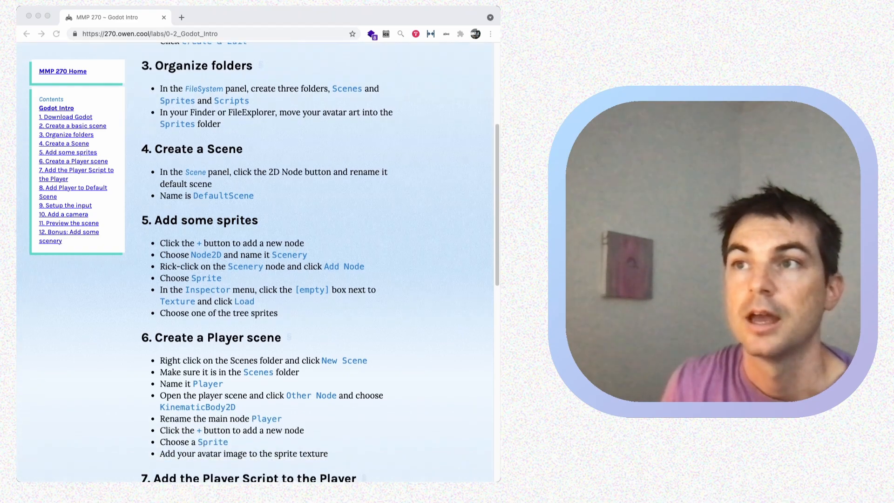
{"action": "scroll", "coordinate": [255, 261], "scroll_direction": "down", "scroll_amount": 5}
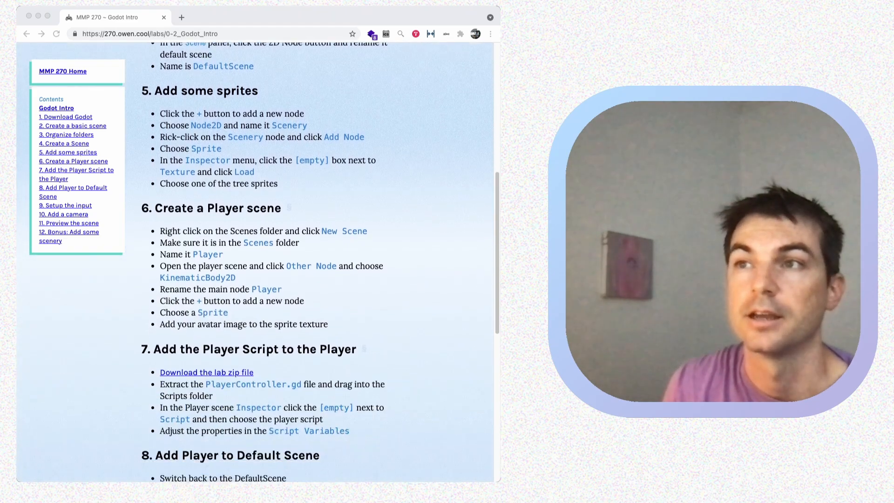
{"action": "scroll", "coordinate": [256, 261], "scroll_direction": "down", "scroll_amount": 10}
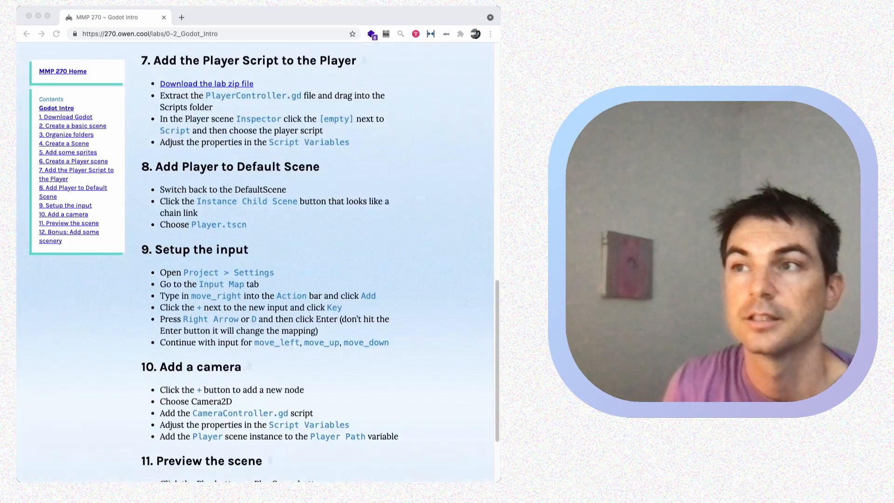
{"action": "scroll", "coordinate": [255, 261], "scroll_direction": "down", "scroll_amount": 4}
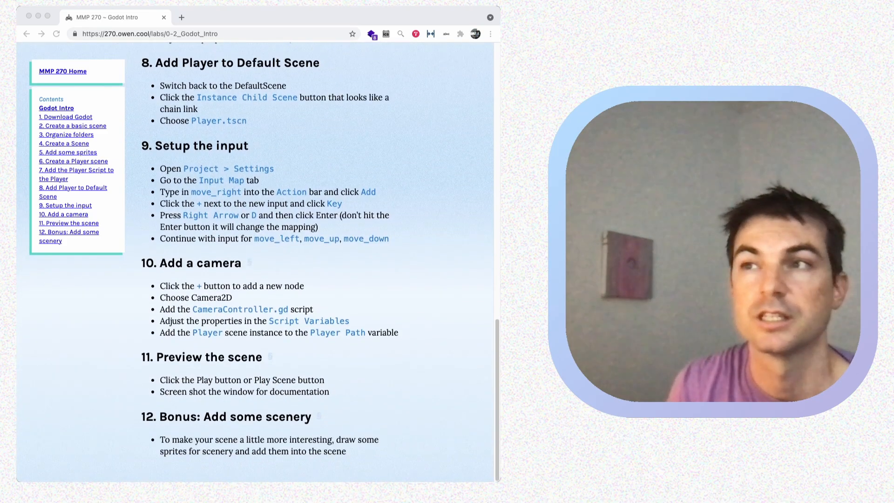
{"action": "scroll", "coordinate": [255, 260], "scroll_direction": "up", "scroll_amount": 20}
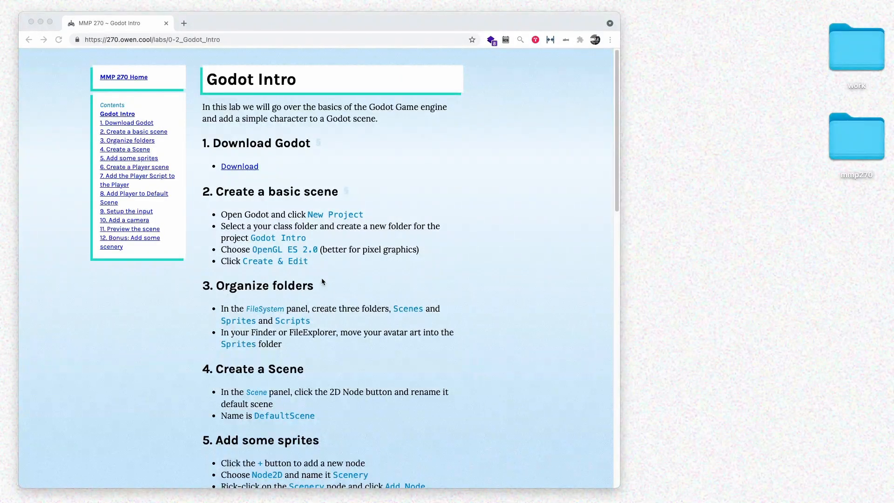
Step: Follow the lab's Godot download link and download the standard Universal 64-bit version for macOS
{"action": "left_click", "coordinate": [322, 279]}
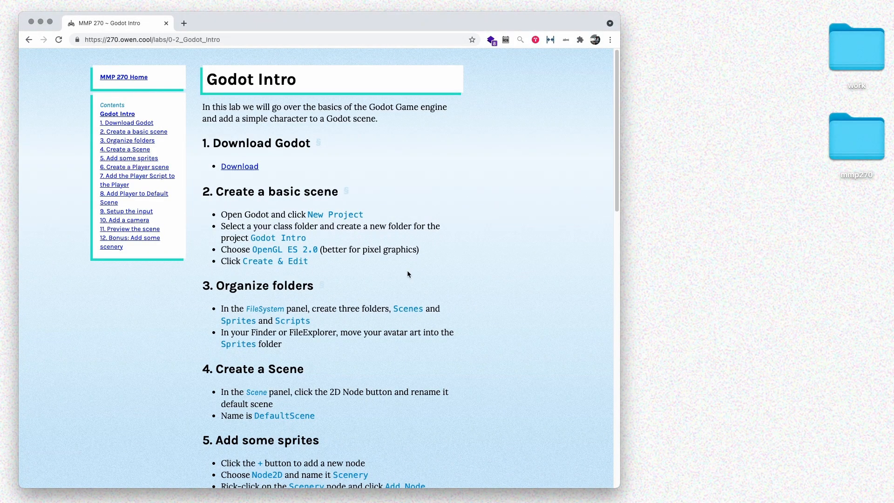
{"action": "left_click", "coordinate": [239, 167]}
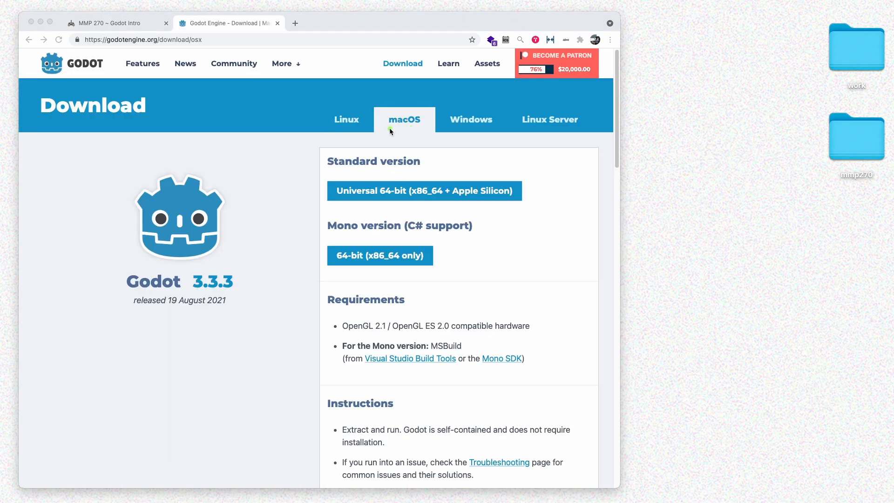
{"action": "left_click_drag", "start_coordinate": [400, 136], "coordinate": [399, 123]}
{"action": "mouse_move", "coordinate": [464, 133]}
{"action": "left_mouse_down"}
{"action": "mouse_move", "coordinate": [457, 127]}
{"action": "mouse_move", "coordinate": [463, 133]}
{"action": "left_mouse_up"}
{"action": "mouse_move", "coordinate": [349, 133]}
{"action": "left_mouse_down"}
{"action": "mouse_move", "coordinate": [309, 125]}
{"action": "mouse_move", "coordinate": [345, 132]}
{"action": "left_mouse_up"}
{"action": "key", "text": "Escape"}
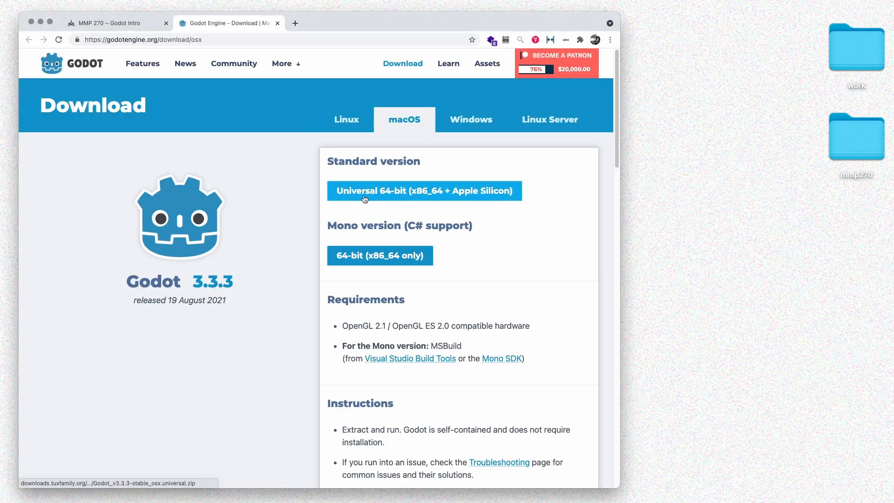
{"action": "left_click", "coordinate": [365, 200]}
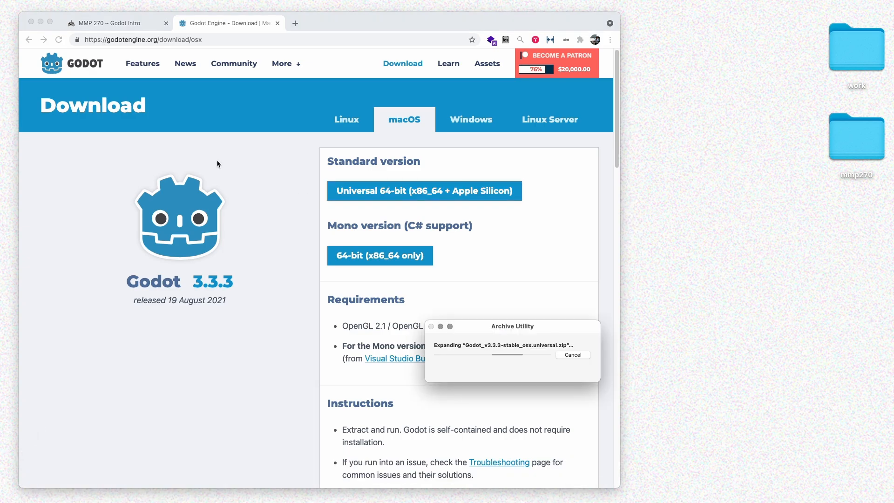
Step: Move the extracted Godot app from Downloads into the Applications folder, replacing the older copy
{"action": "left_click_drag", "start_coordinate": [266, 100], "coordinate": [864, 303]}
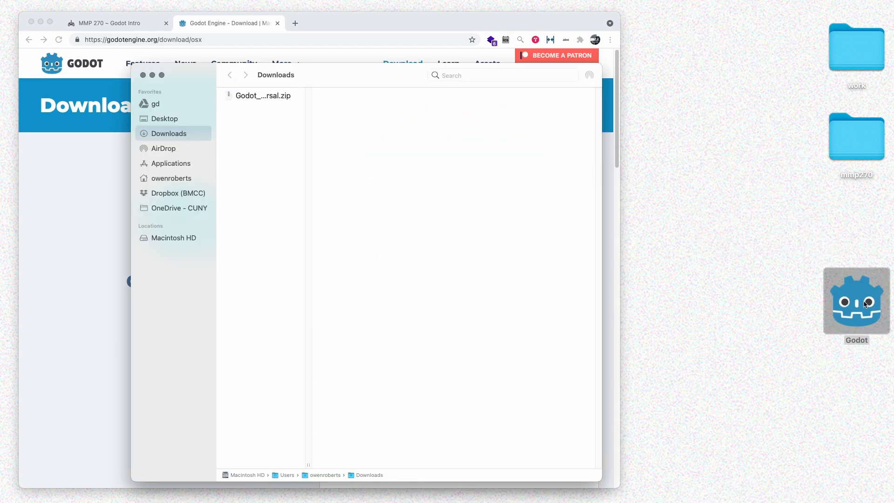
{"action": "key", "text": "super+z"}
{"action": "left_click_drag", "start_coordinate": [229, 96], "coordinate": [169, 164]}
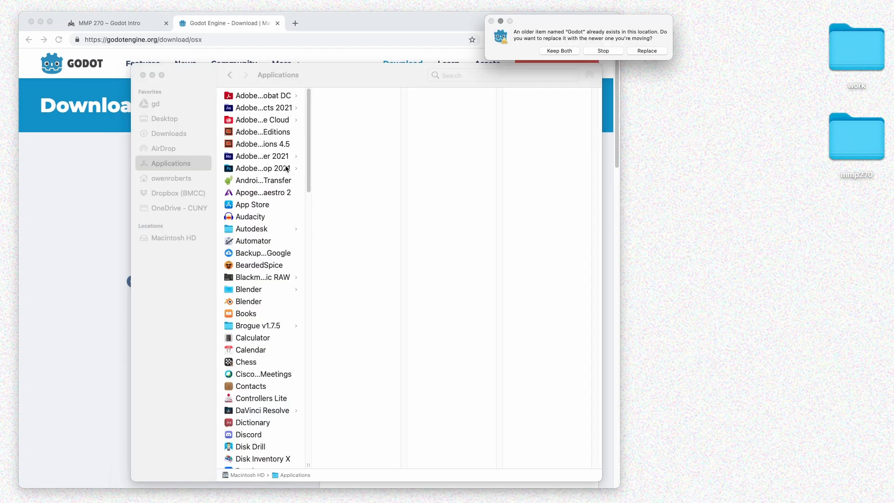
{"action": "left_click", "coordinate": [634, 54]}
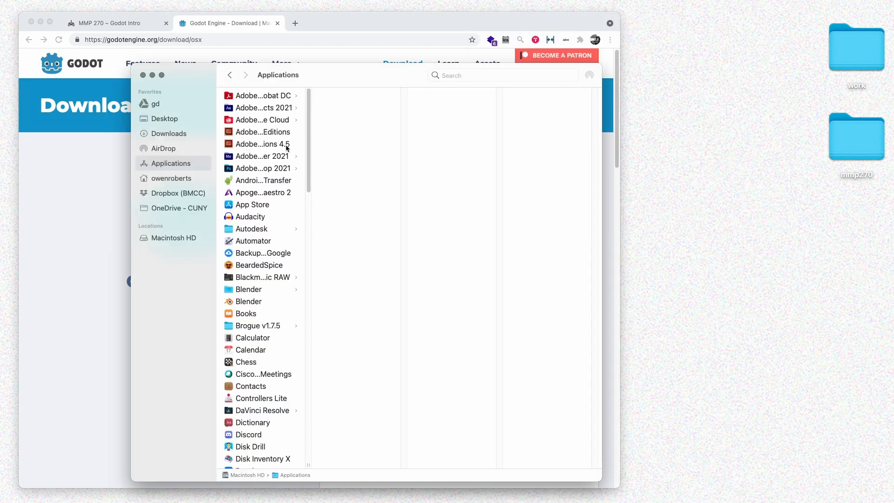
{"action": "scroll", "coordinate": [288, 225], "scroll_direction": "down", "scroll_amount": 20}
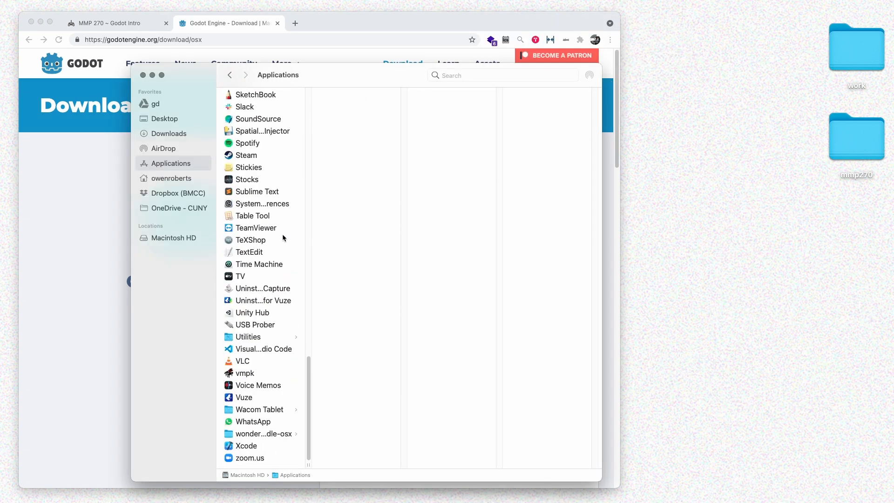
Step: Search the computer for godot, launch the app and approve opening it as an internet download
{"action": "key", "text": "super+space"}
{"action": "type", "text": "godot"}
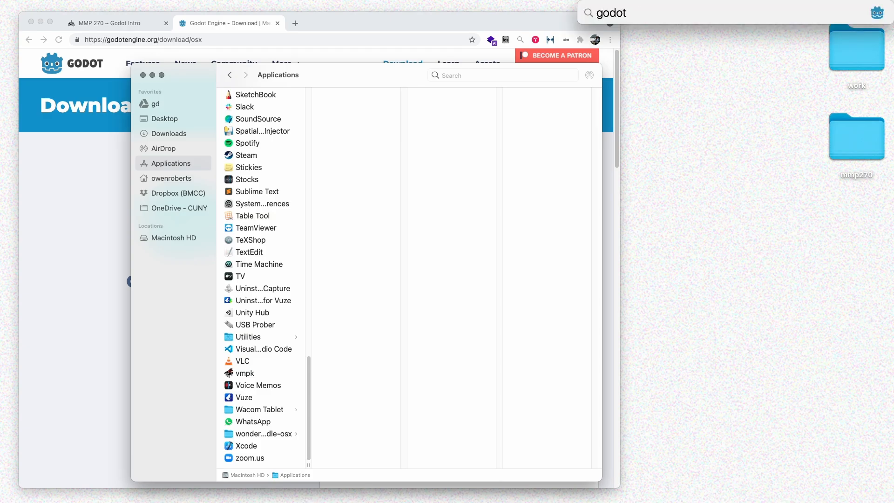
{"action": "key", "text": "Return"}
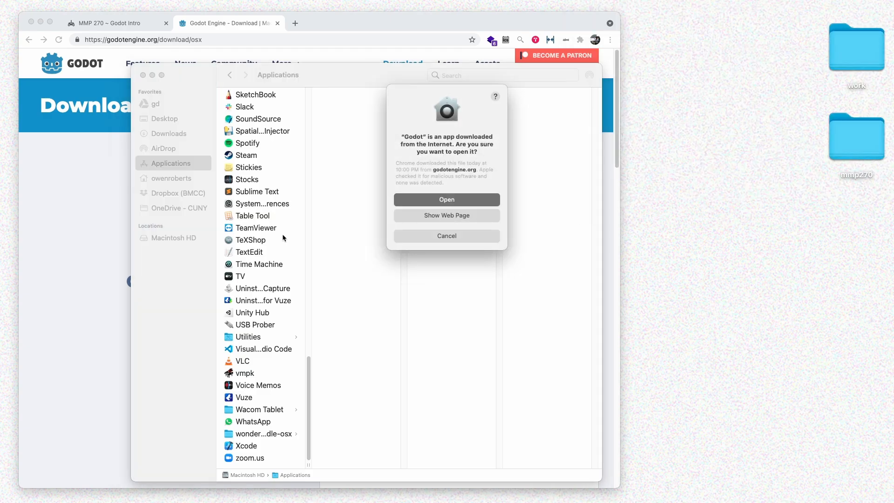
{"action": "key", "text": "Return"}
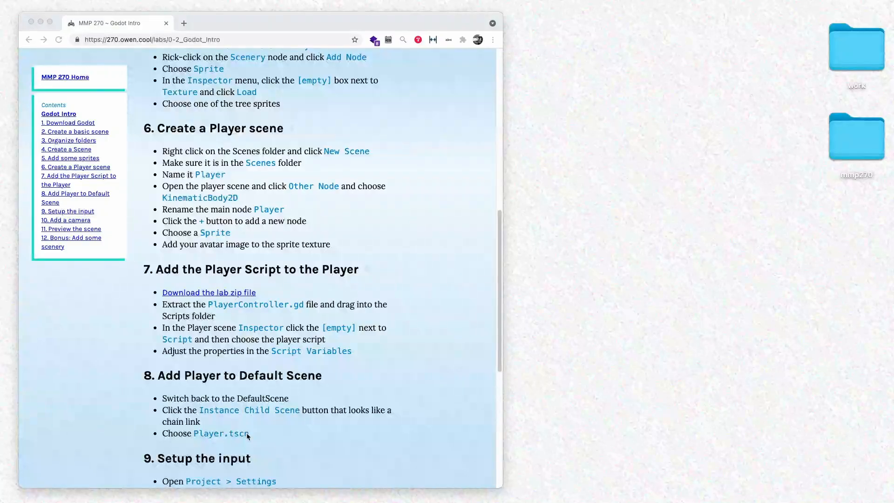
Step: Download the lab zip file linked in section 7 of the Godot Intro page
{"action": "left_click", "coordinate": [424, 232]}
{"action": "scroll", "coordinate": [424, 232], "scroll_direction": "up", "scroll_amount": 10}
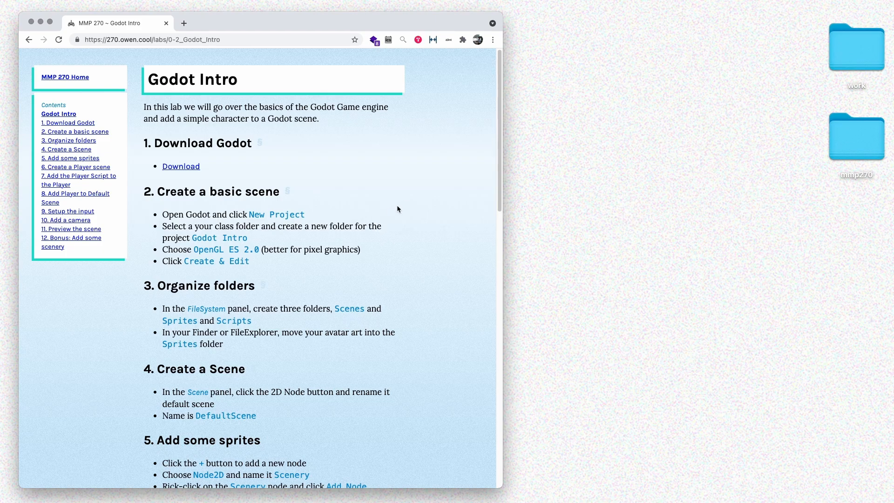
{"action": "left_click_drag", "start_coordinate": [443, 117], "coordinate": [461, 255]}
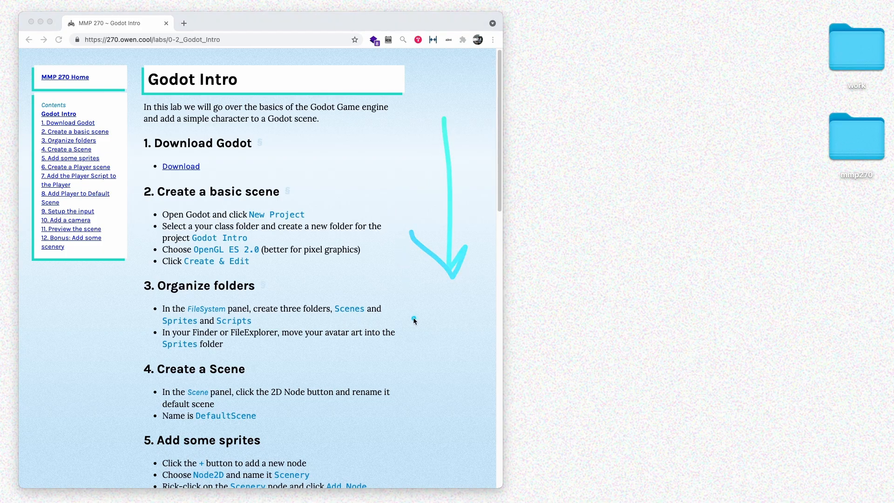
{"action": "scroll", "coordinate": [398, 297], "scroll_direction": "down", "scroll_amount": 10}
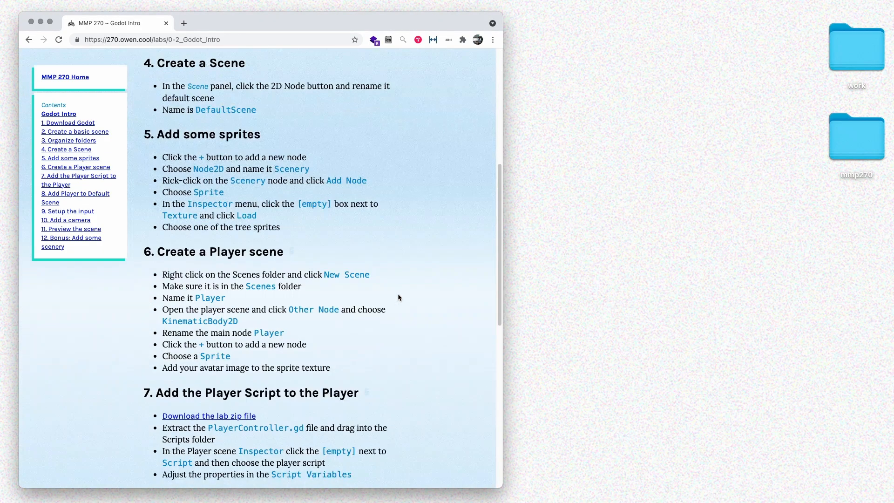
{"action": "mouse_move", "coordinate": [158, 276]}
{"action": "left_mouse_down"}
{"action": "mouse_move", "coordinate": [164, 283]}
{"action": "mouse_move", "coordinate": [265, 273]}
{"action": "mouse_move", "coordinate": [166, 266]}
{"action": "mouse_move", "coordinate": [168, 276]}
{"action": "left_mouse_up"}
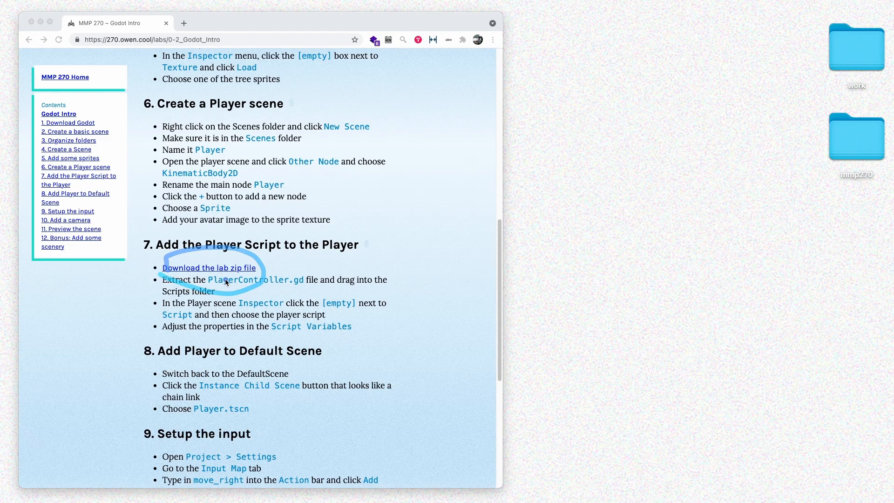
{"action": "left_click", "coordinate": [221, 272]}
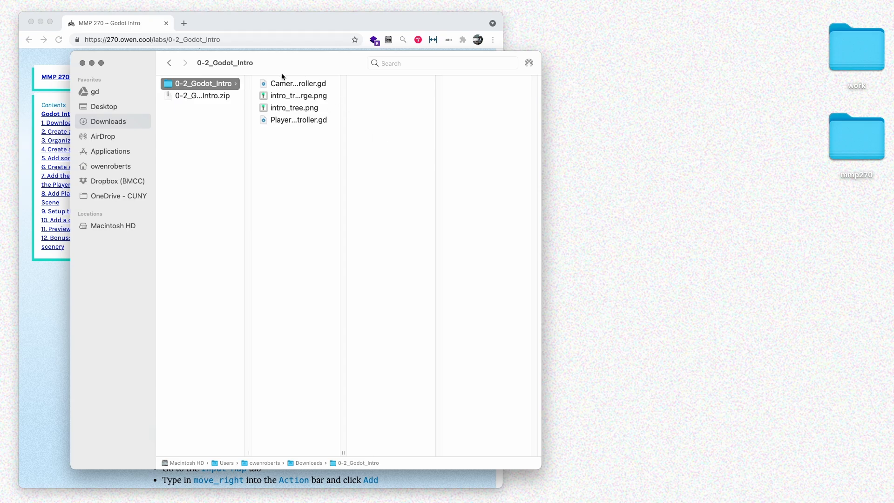
Step: Check which programs can open the 0-2_Godot_Intro.zip archive in Downloads
{"action": "left_click", "coordinate": [220, 95]}
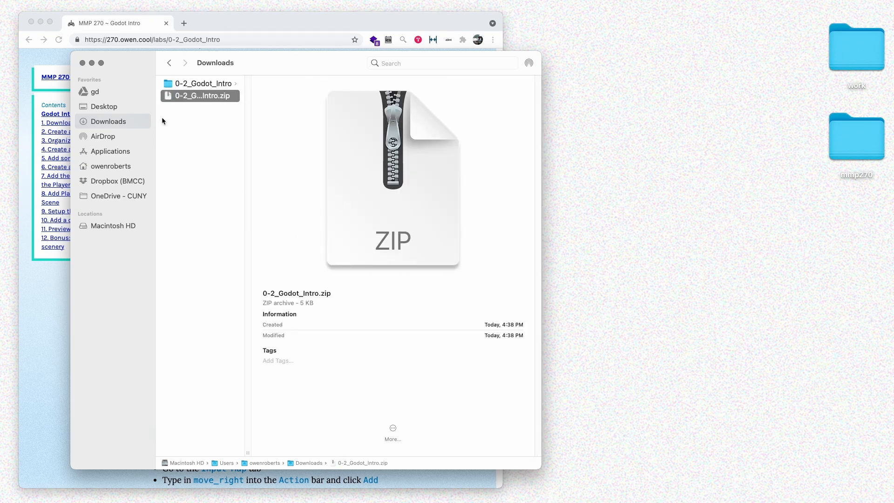
{"action": "right_click", "coordinate": [195, 96]}
{"action": "mouse_move", "coordinate": [291, 114]}
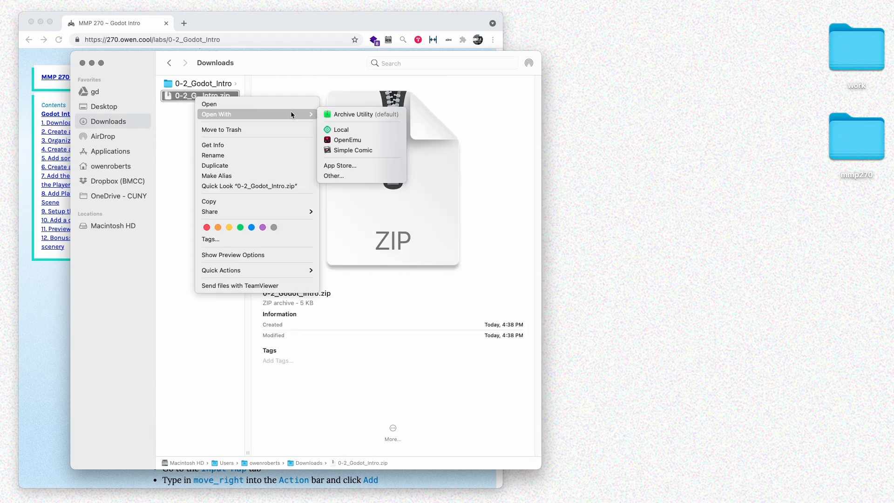
{"action": "left_click", "coordinate": [193, 150]}
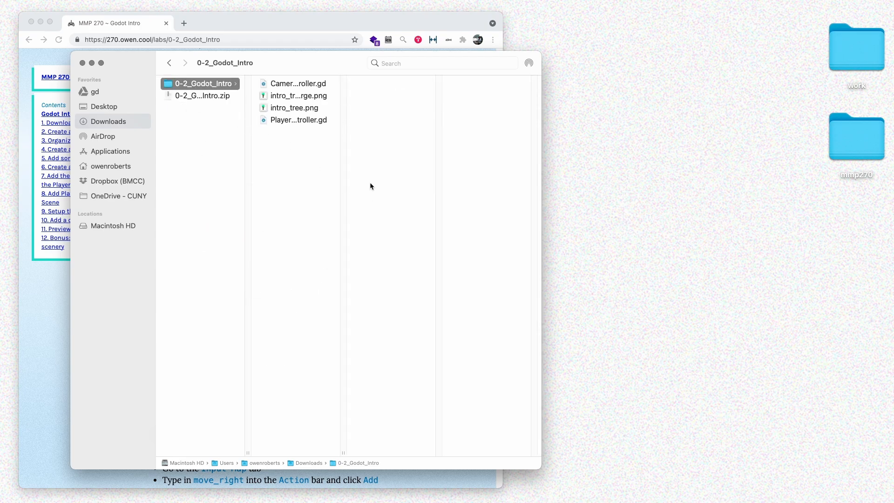
Step: Shrink the Finder window showing the 0-2_Godot_Intro files and place it beside the browser window
{"action": "left_click_drag", "start_coordinate": [305, 57], "coordinate": [463, 72]}
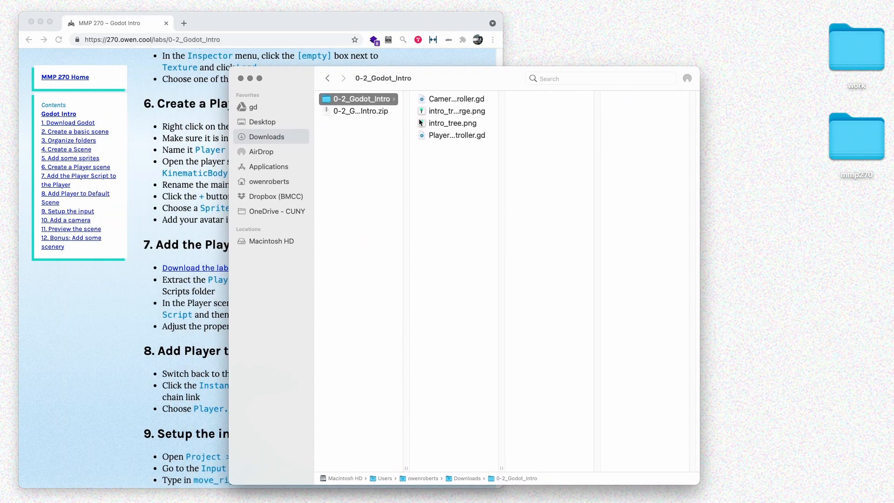
{"action": "left_click_drag", "start_coordinate": [698, 483], "coordinate": [514, 299]}
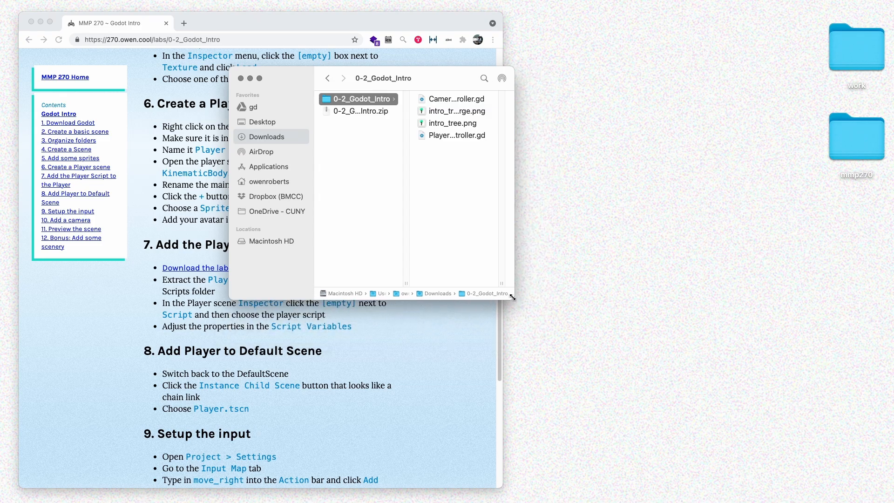
{"action": "left_click_drag", "start_coordinate": [404, 87], "coordinate": [703, 219]}
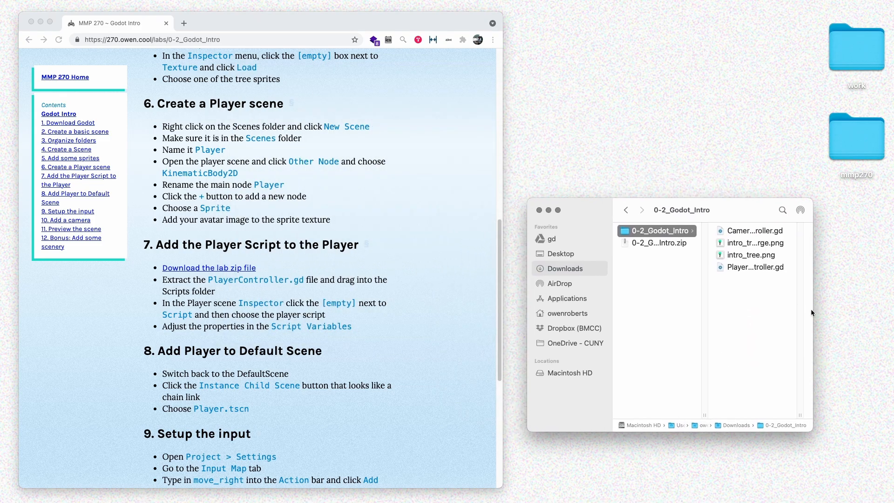
{"action": "left_click_drag", "start_coordinate": [813, 306], "coordinate": [885, 305]}
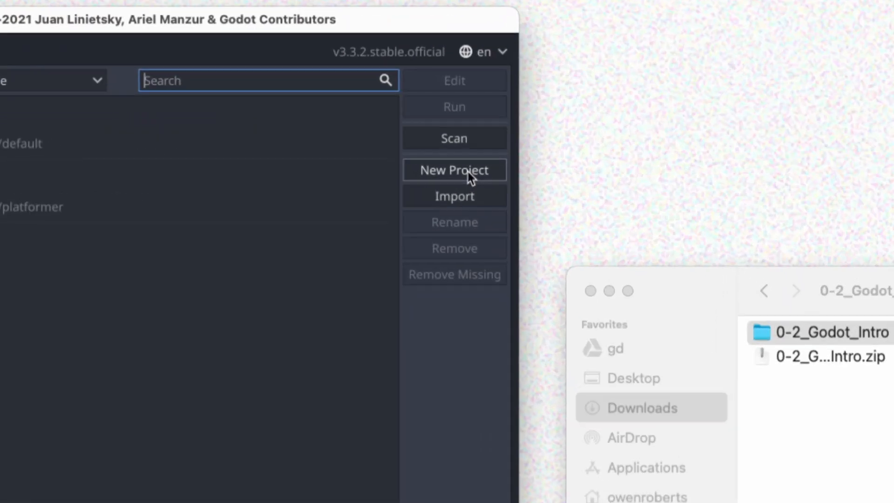
Step: Start a new Godot project named Godot Intro and create a Godot Intro folder for it inside Desktop/mmp270
{"action": "left_click", "coordinate": [468, 173]}
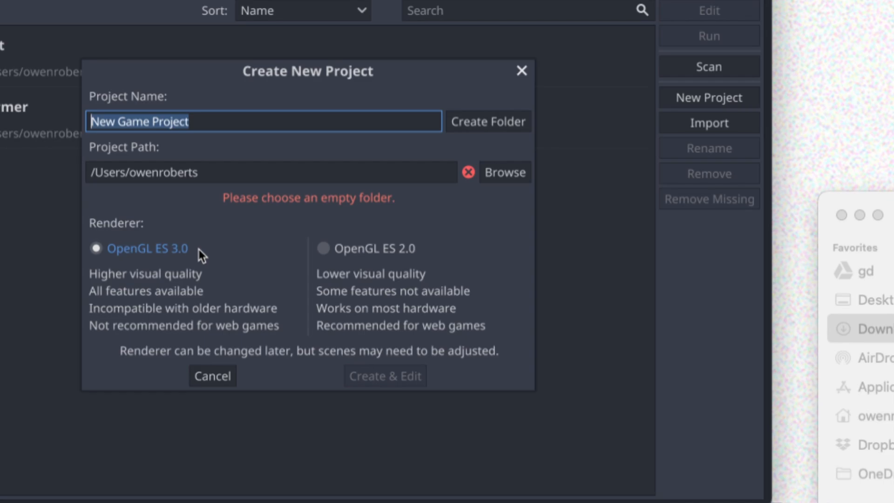
{"action": "type", "text": "Godot Intro"}
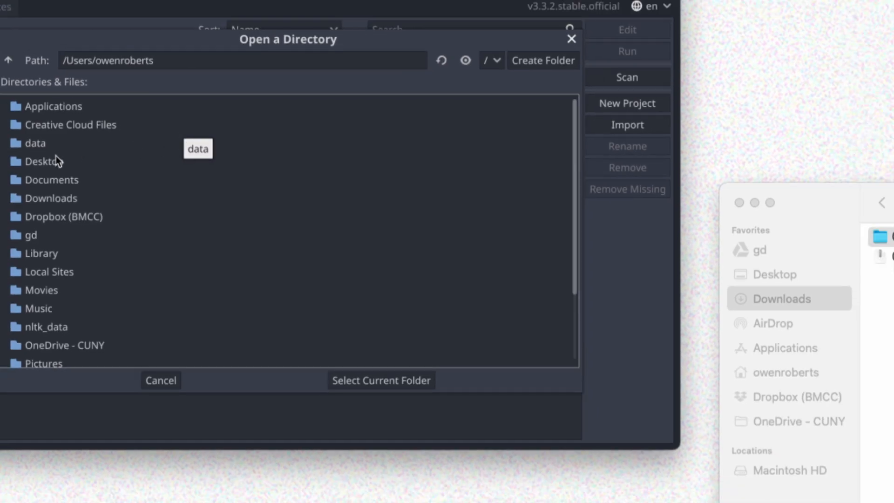
{"action": "double_click", "coordinate": [57, 161]}
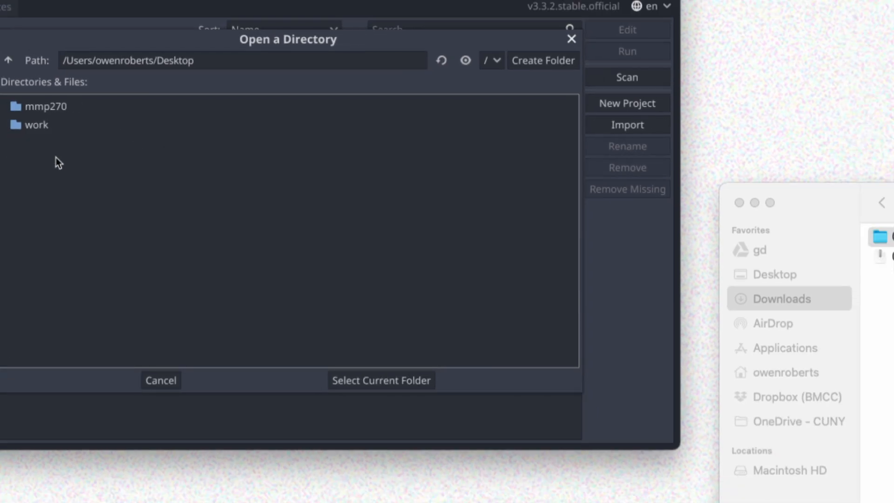
{"action": "double_click", "coordinate": [52, 107]}
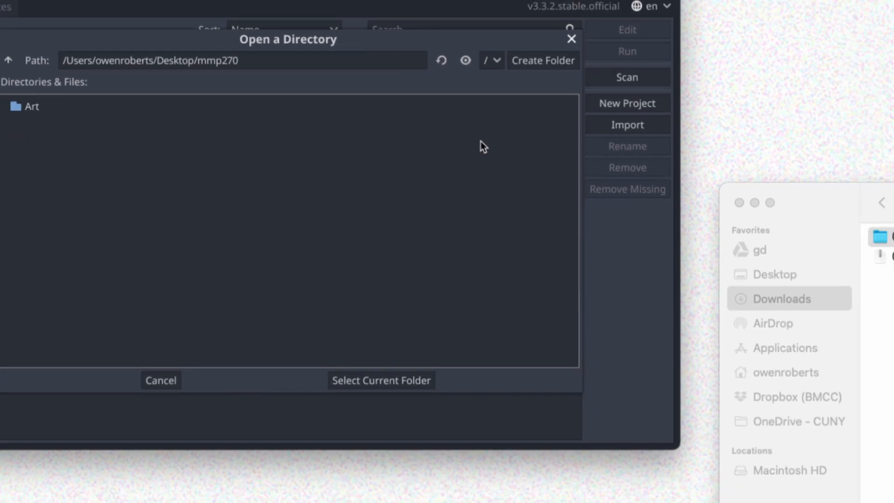
{"action": "left_click", "coordinate": [561, 64]}
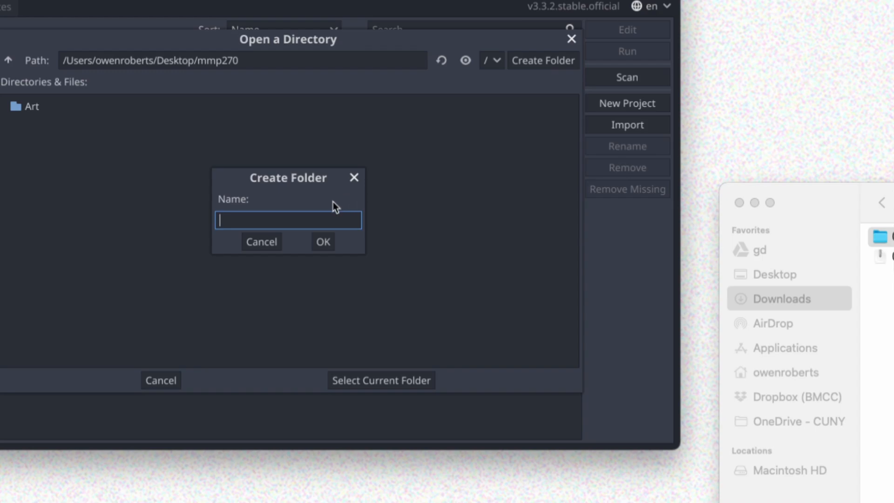
{"action": "type", "text": "Godot Intro"}
{"action": "key", "text": "Return"}
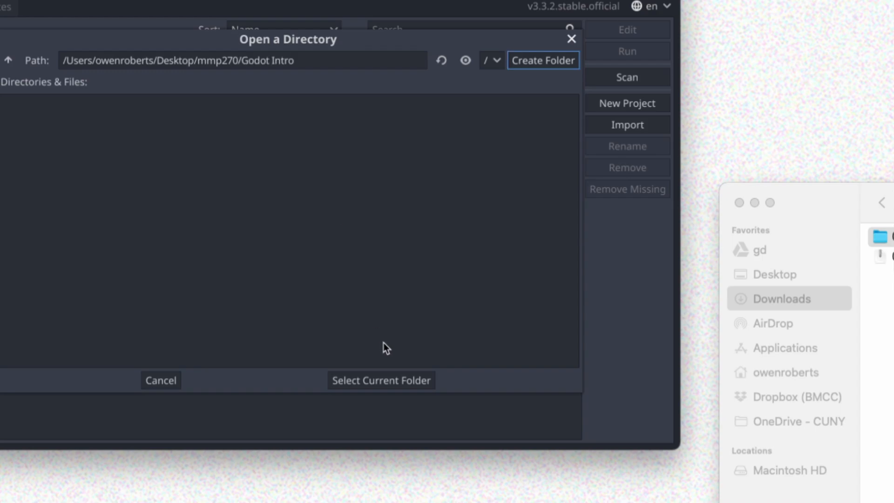
Step: Use the new Godot Intro folder as the project path and create the project with the OpenGL ES 2.0 renderer
{"action": "left_click", "coordinate": [386, 379]}
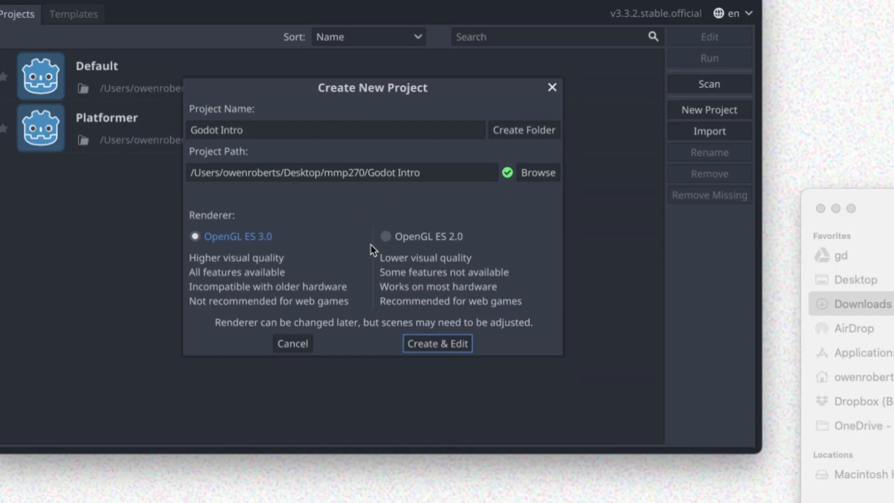
{"action": "left_click", "coordinate": [334, 233]}
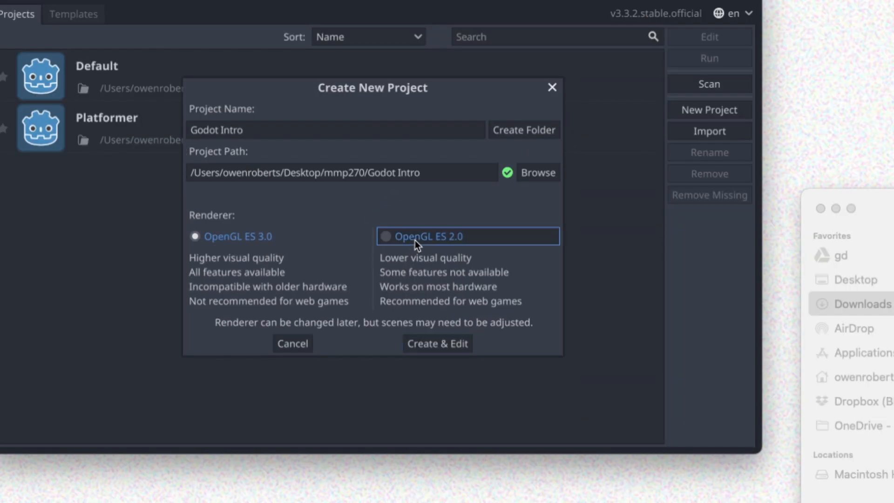
{"action": "left_click", "coordinate": [437, 344]}
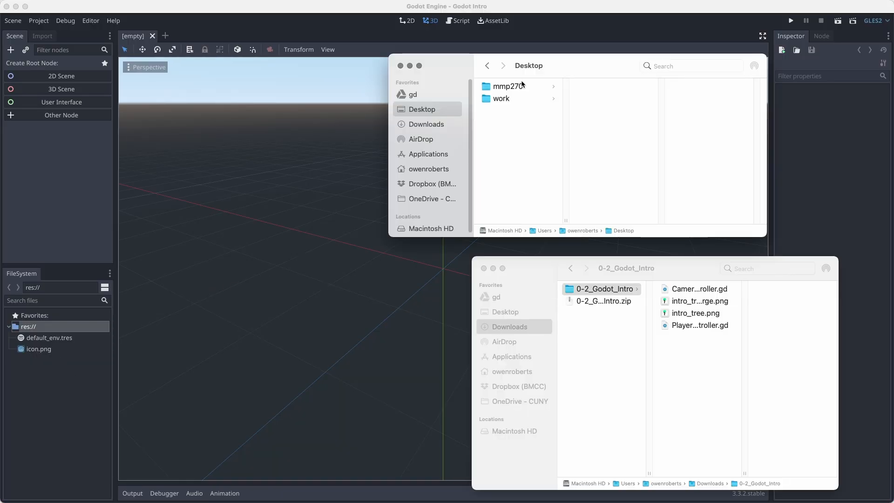
Step: In Finder, open Desktop/mmp270/Godot Intro and compare its files with the project's FileSystem listing in Godot
{"action": "left_click", "coordinate": [508, 87]}
{"action": "left_click", "coordinate": [608, 99]}
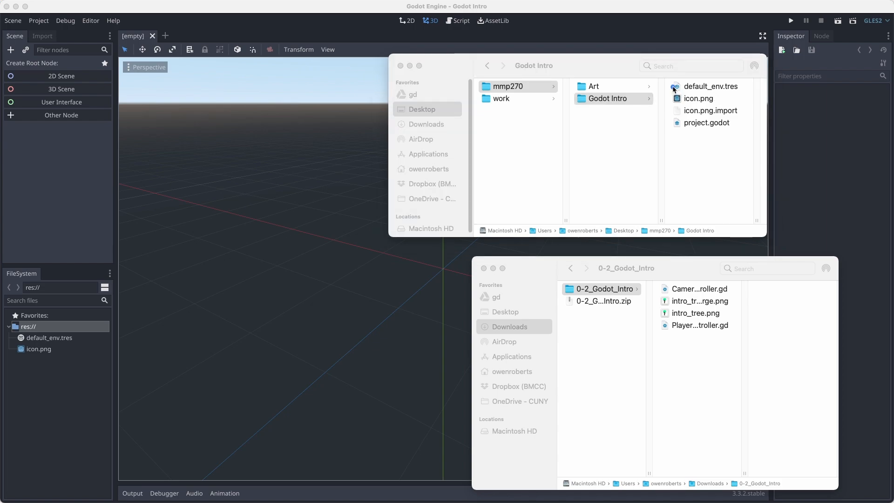
{"action": "mouse_move", "coordinate": [675, 86]}
{"action": "left_mouse_down"}
{"action": "mouse_move", "coordinate": [210, 209]}
{"action": "mouse_move", "coordinate": [80, 308]}
{"action": "mouse_move", "coordinate": [54, 339]}
{"action": "mouse_move", "coordinate": [53, 319]}
{"action": "mouse_move", "coordinate": [78, 327]}
{"action": "left_mouse_up"}
{"action": "mouse_move", "coordinate": [669, 99]}
{"action": "left_mouse_down"}
{"action": "mouse_move", "coordinate": [621, 114]}
{"action": "mouse_move", "coordinate": [145, 354]}
{"action": "mouse_move", "coordinate": [54, 366]}
{"action": "left_mouse_up"}
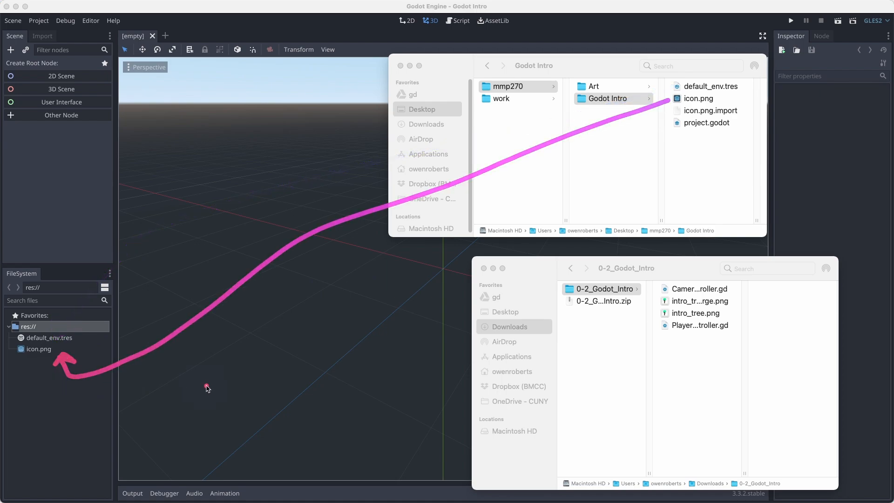
Step: Inspect the contents of default_env.tres in a text editor, close it and return to the Godot editor
{"action": "right_click", "coordinate": [705, 87]}
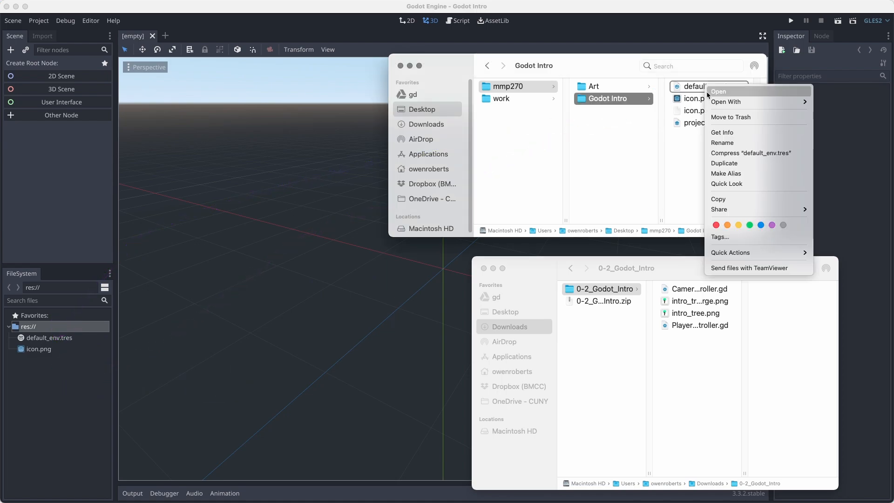
{"action": "mouse_move", "coordinate": [751, 101]}
{"action": "left_click", "coordinate": [846, 102]}
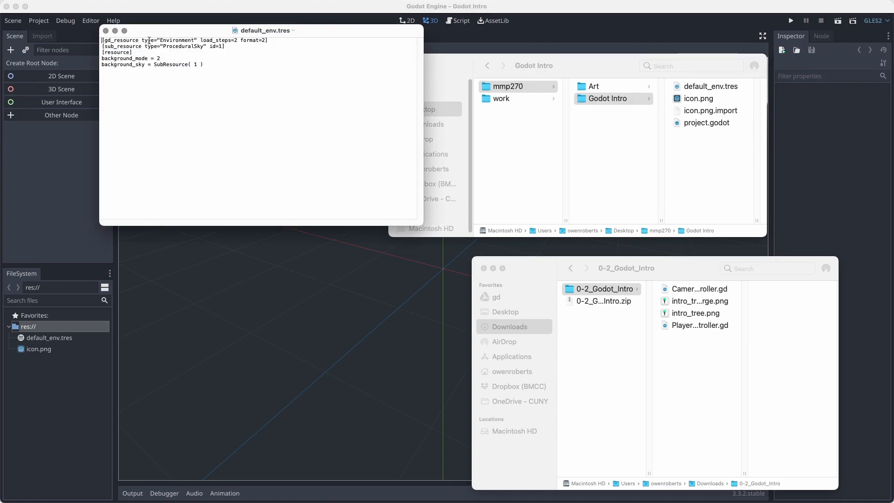
{"action": "key", "text": "super+q"}
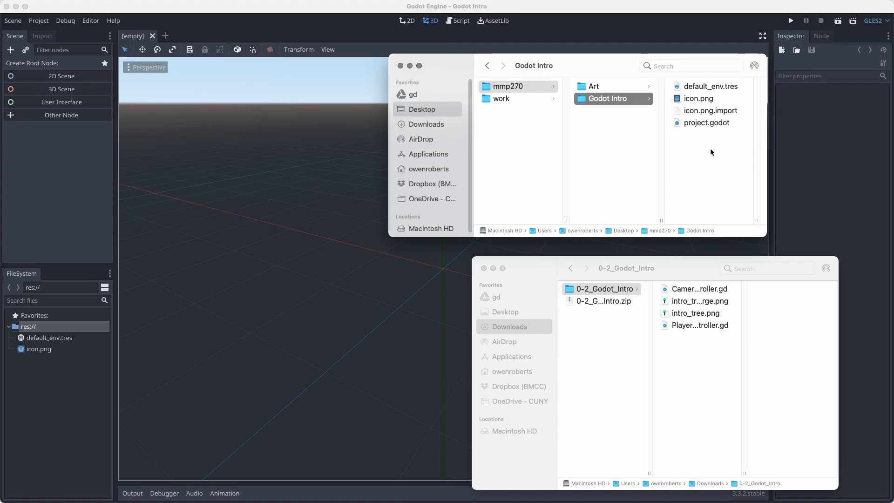
{"action": "left_click_drag", "start_coordinate": [604, 65], "coordinate": [683, 69]}
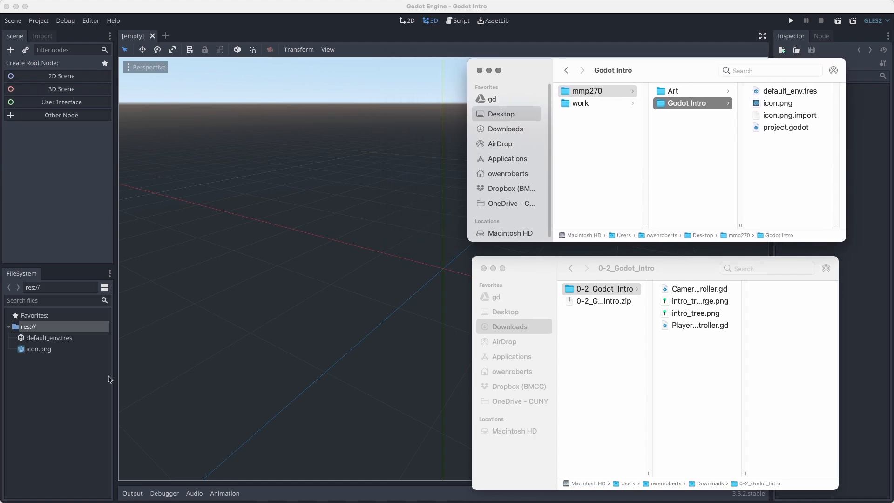
{"action": "left_click", "coordinate": [84, 408]}
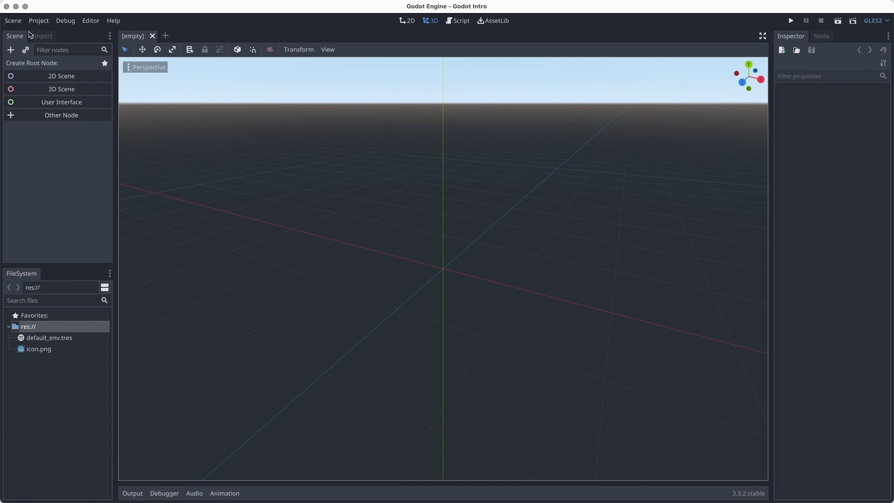
Step: Apply the Default editor layout in Godot
{"action": "left_click", "coordinate": [90, 21]}
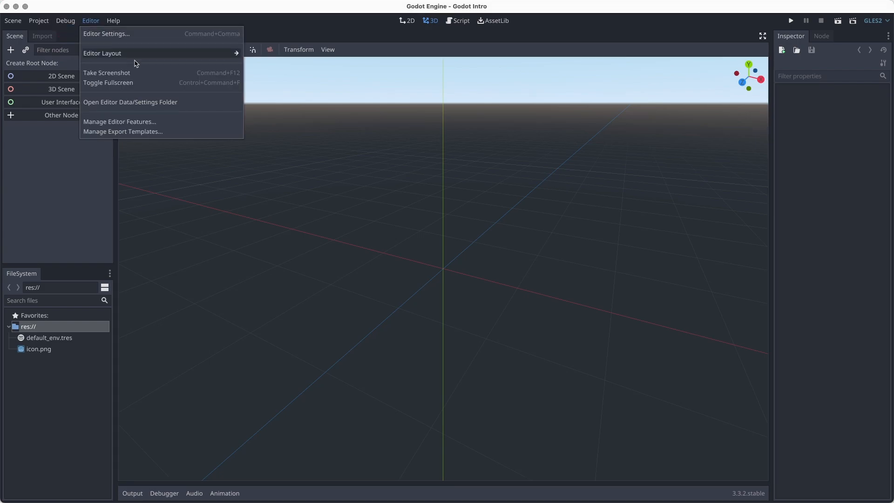
{"action": "mouse_move", "coordinate": [222, 54]}
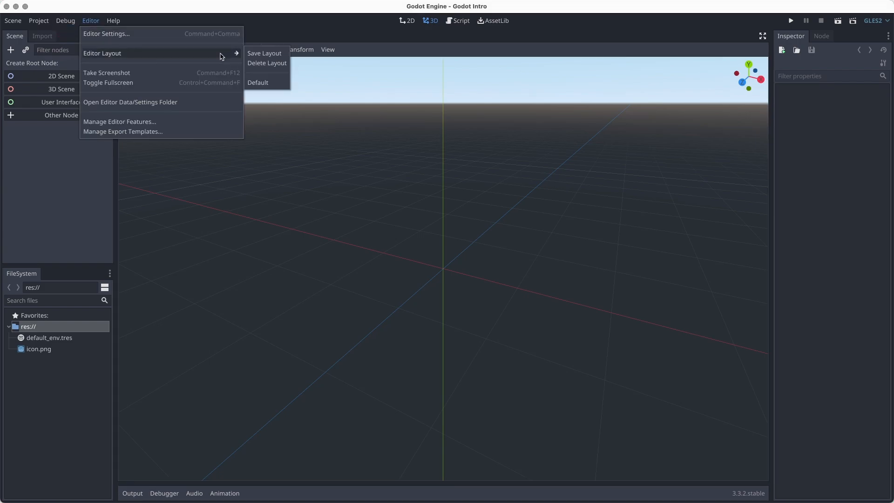
{"action": "left_click", "coordinate": [258, 83]}
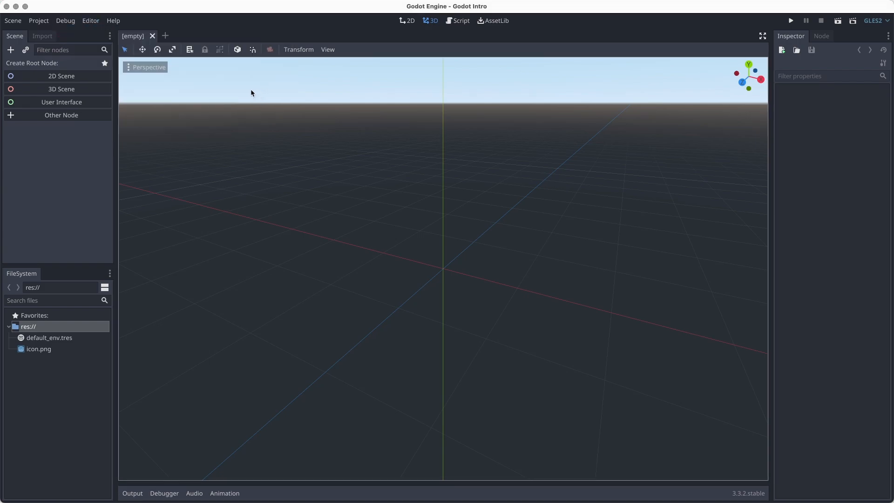
Step: Widen the Scene and FileSystem docks and switch the FileSystem dock to split mode
{"action": "left_click_drag", "start_coordinate": [115, 103], "coordinate": [298, 115]}
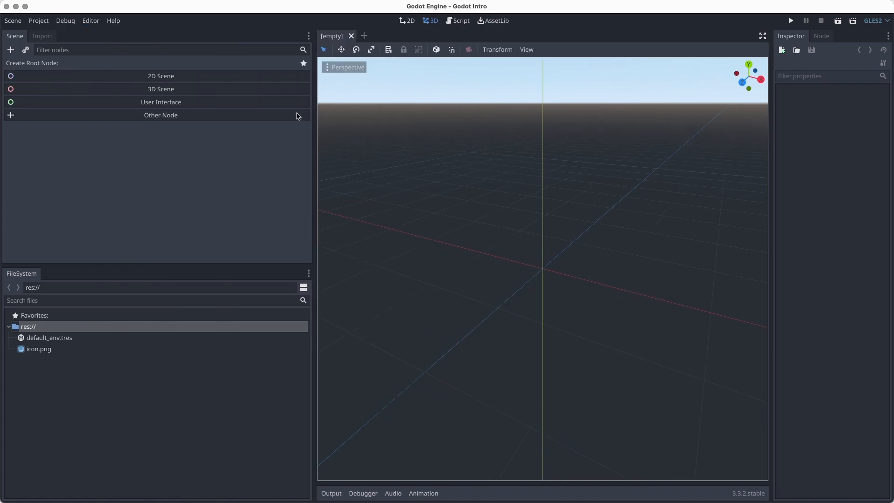
{"action": "left_click_drag", "start_coordinate": [36, 274], "coordinate": [810, 276]}
{"action": "left_click", "coordinate": [303, 287]}
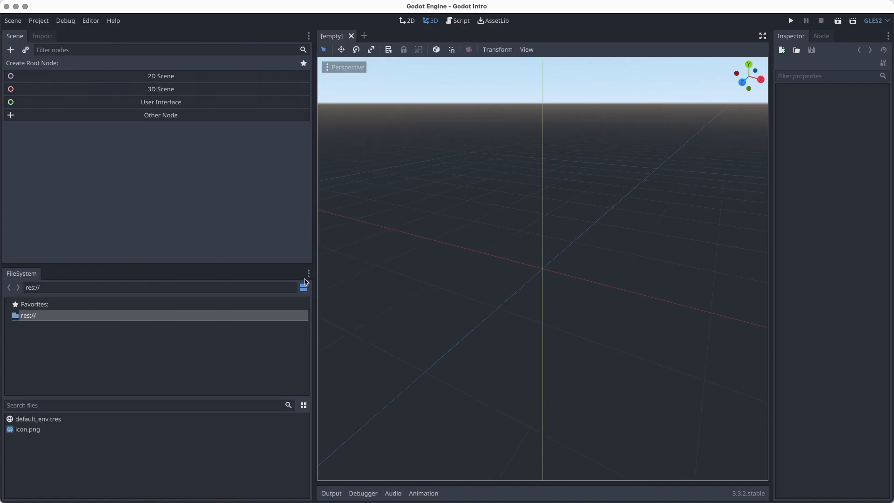
Step: Move the FileSystem dock to its own column beside the Inspector and place the Scene dock beneath it
{"action": "left_click", "coordinate": [308, 275]}
{"action": "left_click", "coordinate": [303, 284]}
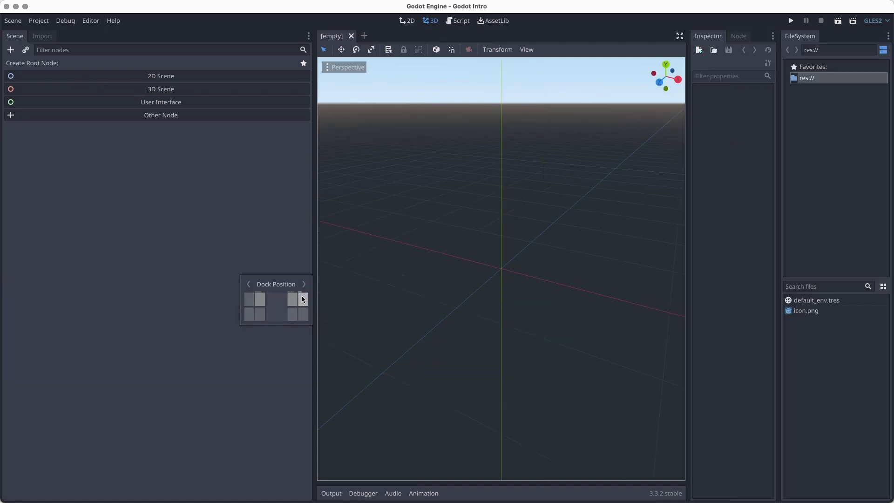
{"action": "left_click", "coordinate": [719, 180]}
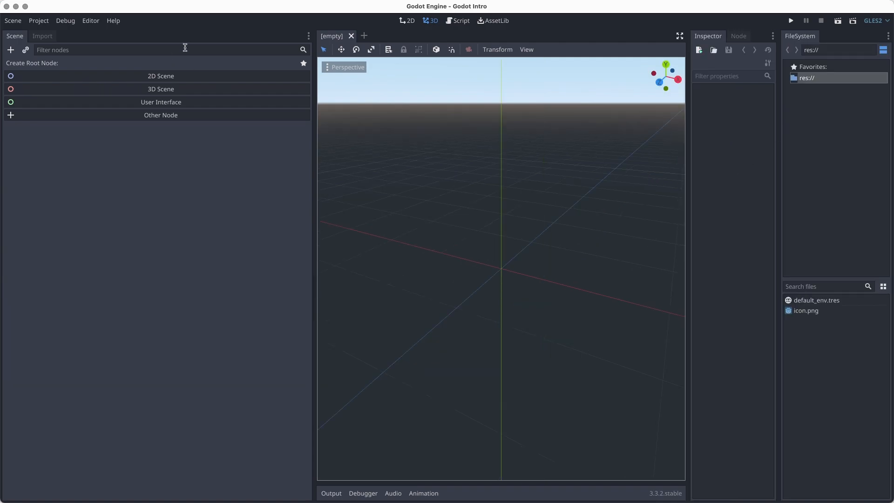
{"action": "left_click", "coordinate": [308, 36]}
{"action": "left_click", "coordinate": [303, 77]}
{"action": "left_click", "coordinate": [190, 90]}
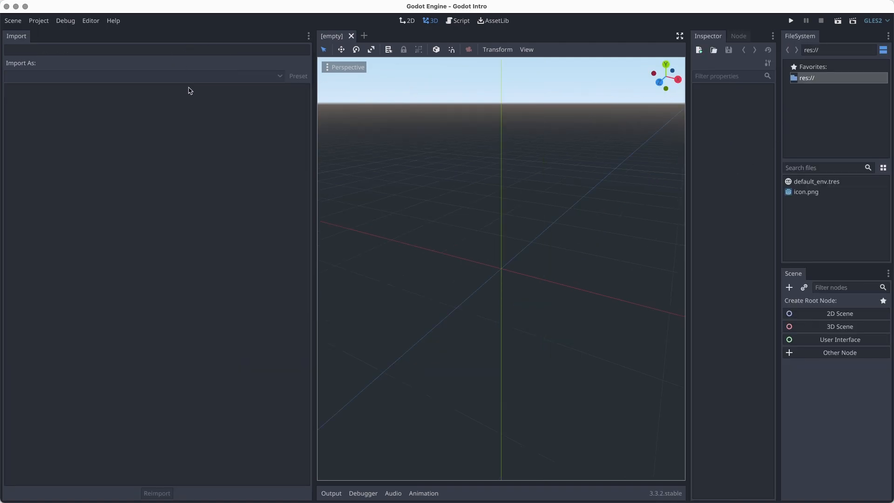
Step: Restore the default arrangement of the editor docks and turn off the FileSystem dock's split mode
{"action": "left_click", "coordinate": [91, 20]}
{"action": "mouse_move", "coordinate": [136, 54]}
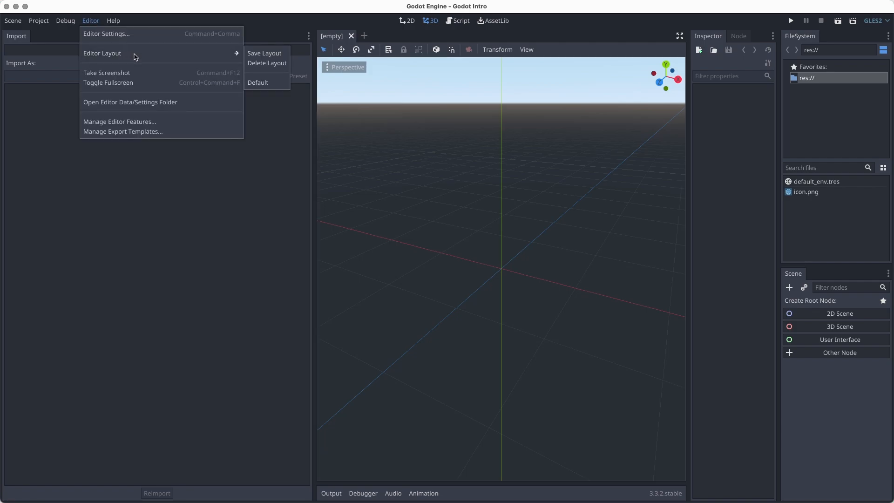
{"action": "left_click", "coordinate": [273, 86]}
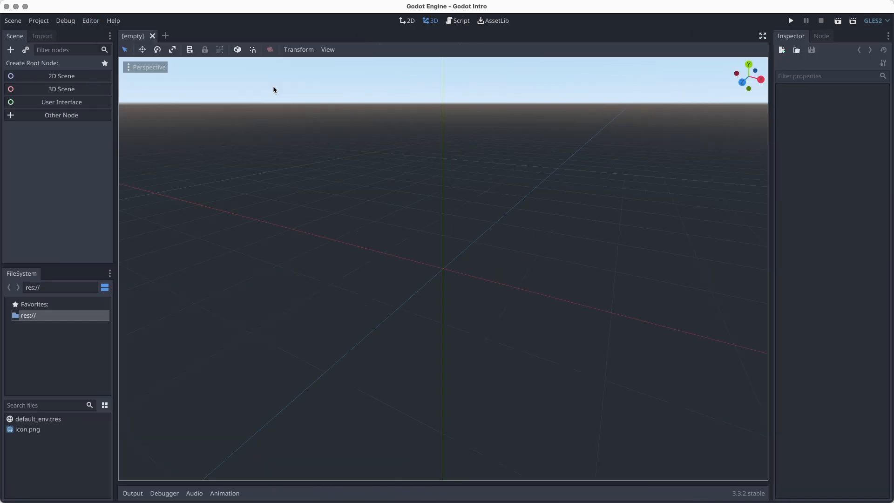
{"action": "left_click", "coordinate": [91, 20]}
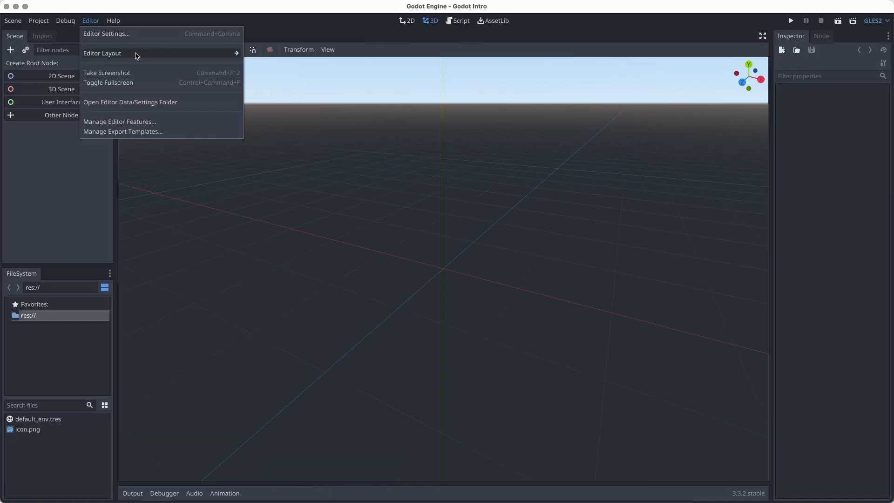
{"action": "mouse_move", "coordinate": [136, 54]}
{"action": "left_click", "coordinate": [256, 84]}
{"action": "left_click", "coordinate": [66, 20]}
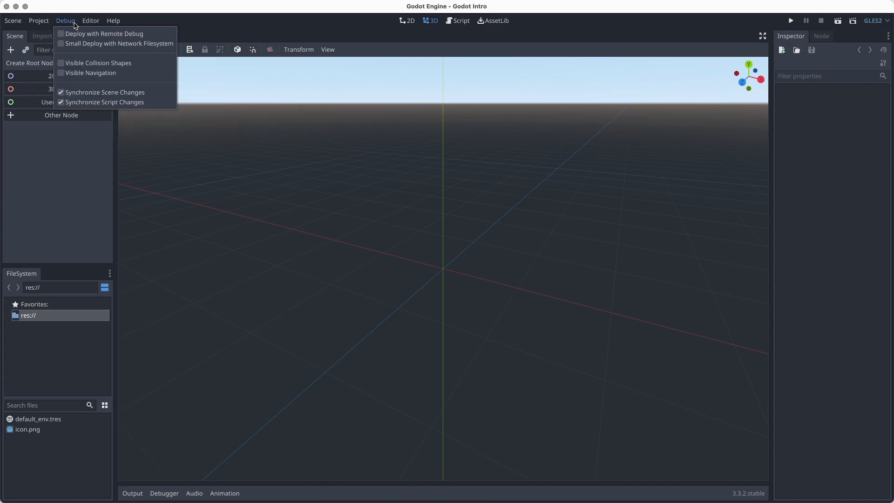
{"action": "left_click", "coordinate": [91, 22]}
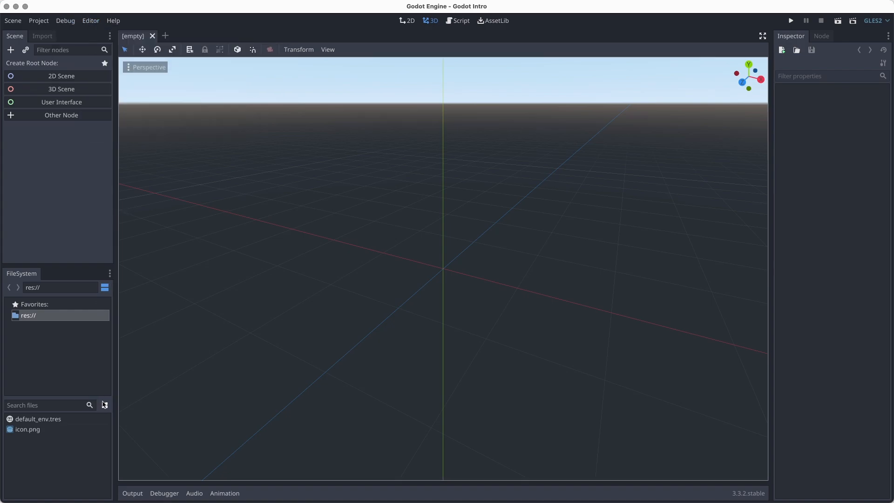
{"action": "left_click", "coordinate": [104, 289]}
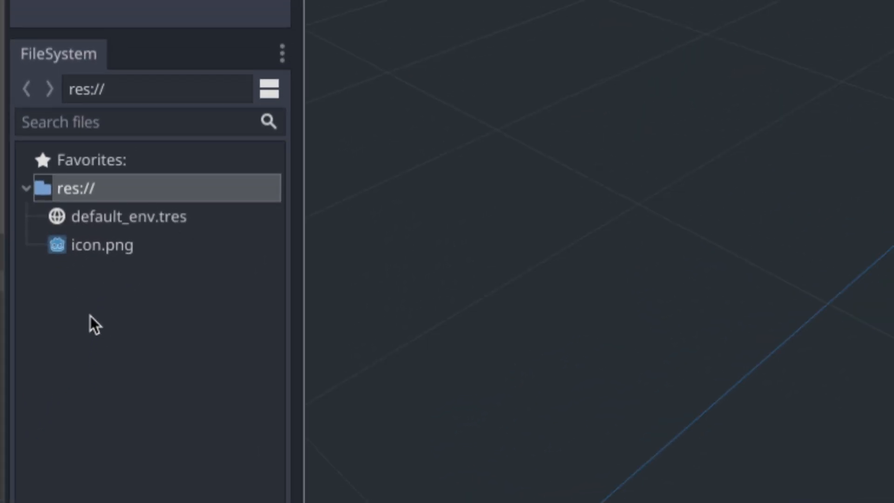
Step: Create a folder named Scripts in the project's res:// root
{"action": "right_click", "coordinate": [96, 285]}
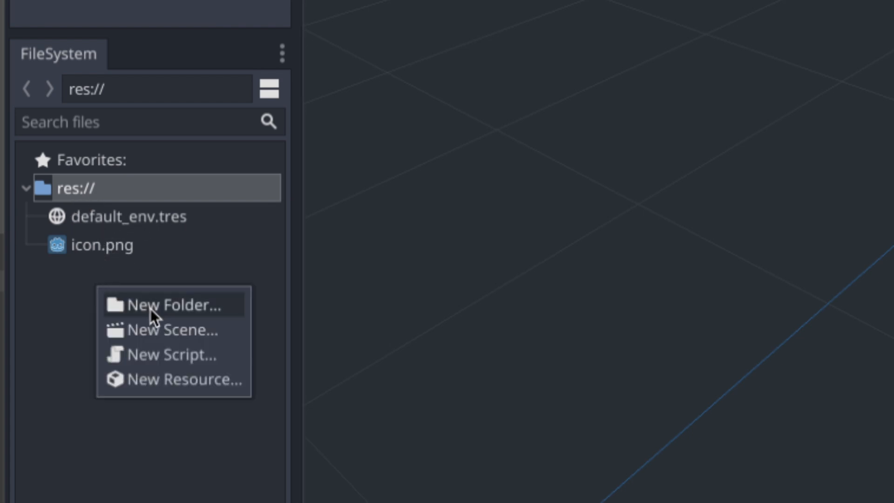
{"action": "left_click", "coordinate": [65, 334]}
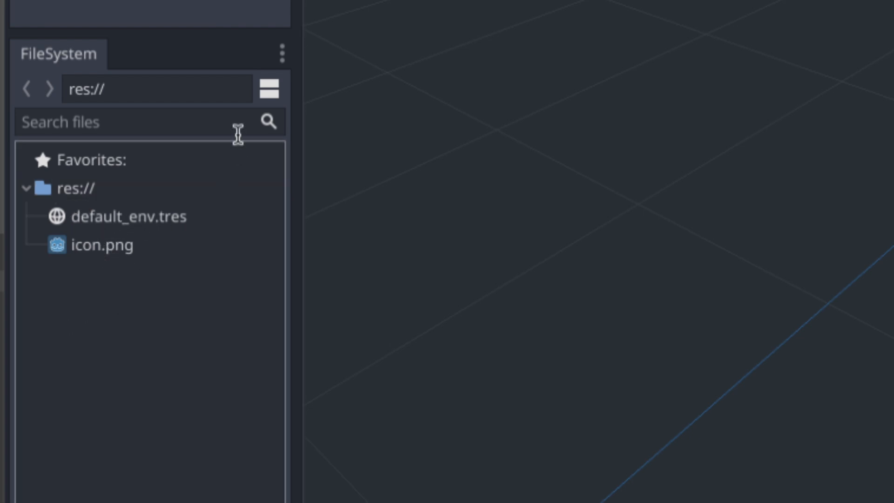
{"action": "left_click", "coordinate": [281, 53]}
{"action": "left_click", "coordinate": [146, 294]}
{"action": "right_click", "coordinate": [96, 287]}
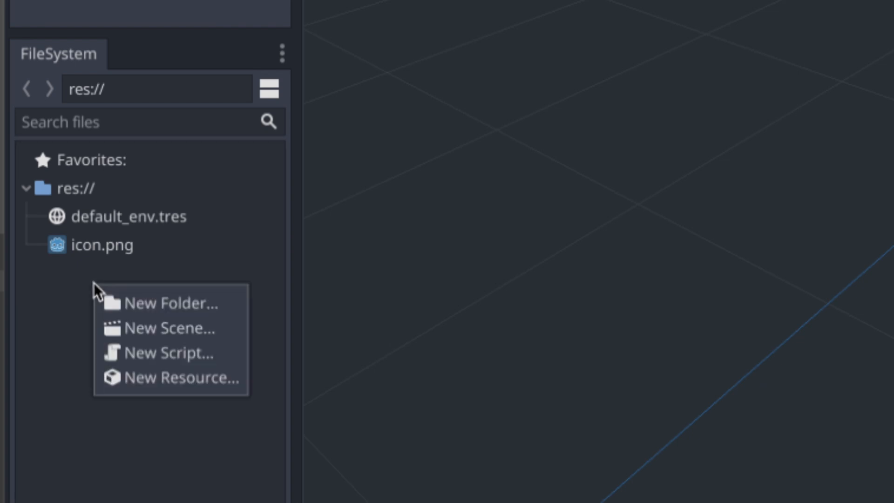
{"action": "left_click", "coordinate": [155, 302]}
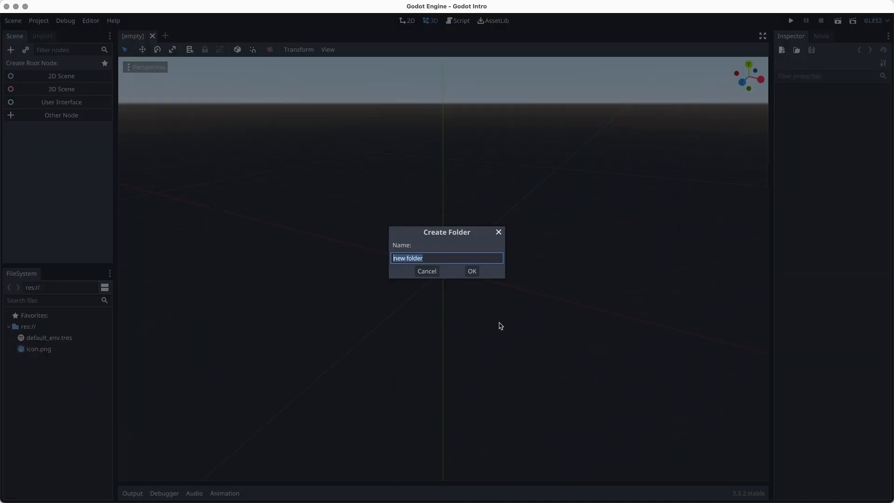
{"action": "type", "text": "Scripts"}
{"action": "key", "text": "Return"}
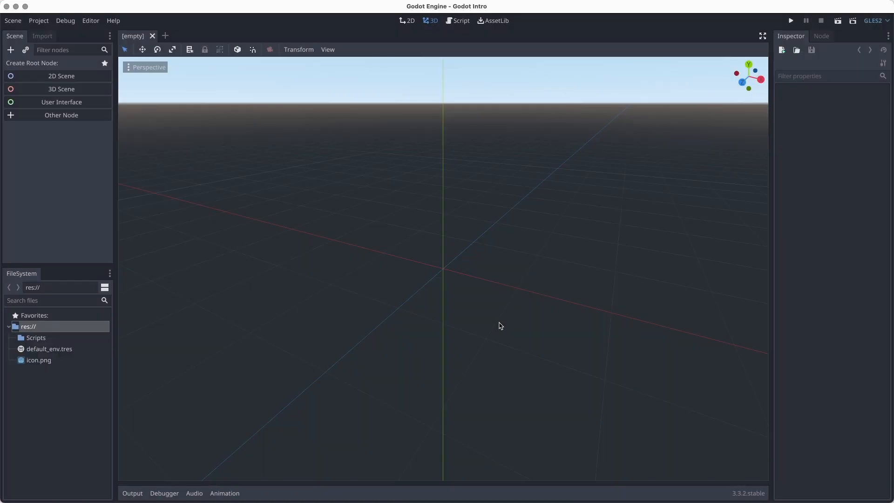
Step: Create a folder named Scenes in the project's res:// root
{"action": "right_click", "coordinate": [37, 383]}
{"action": "left_click", "coordinate": [46, 384]}
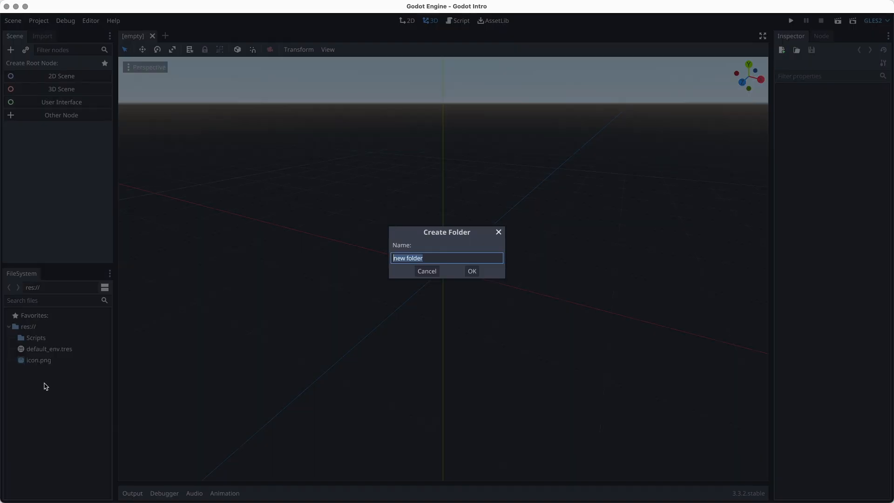
{"action": "type", "text": "Scenes"}
{"action": "key", "text": "Return"}
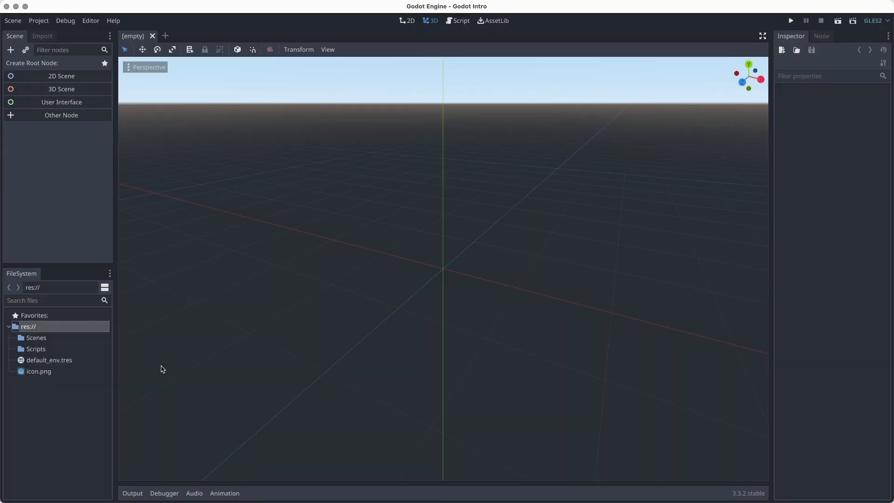
Step: Create a folder named Sprites in the project's res:// root
{"action": "left_click", "coordinate": [14, 393]}
{"action": "right_click", "coordinate": [46, 390]}
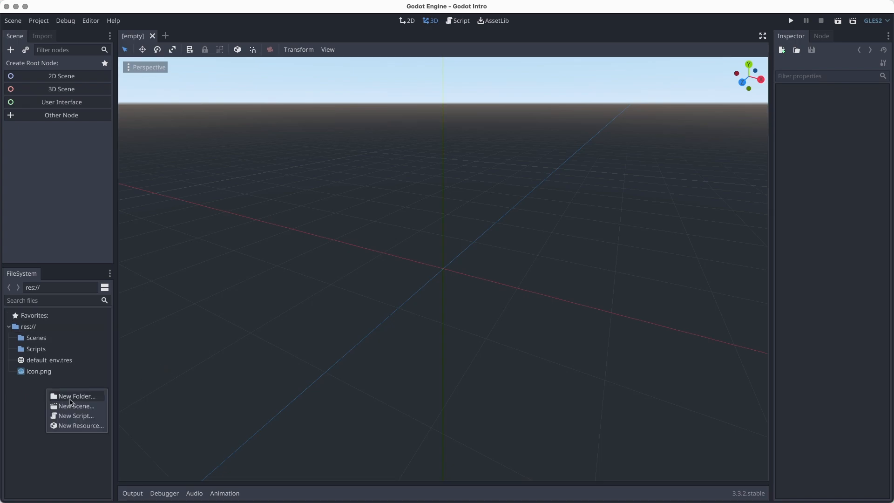
{"action": "left_click", "coordinate": [71, 397]}
{"action": "type", "text": "Sprites"}
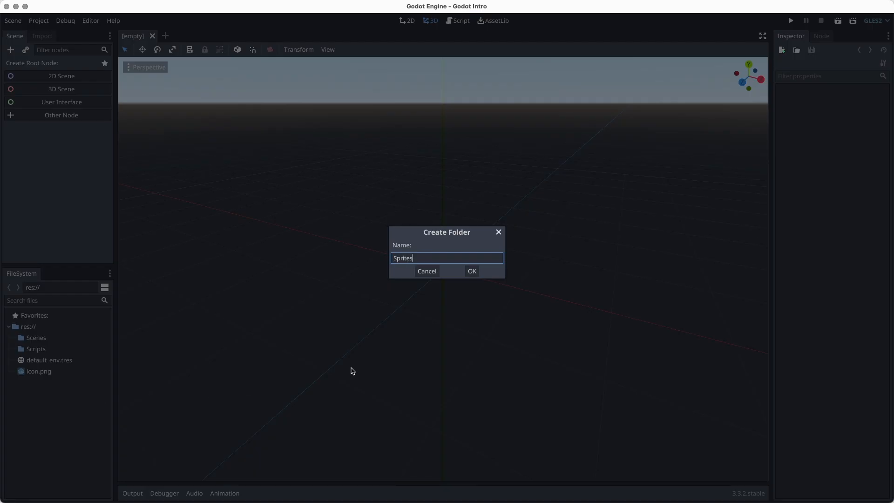
{"action": "key", "text": "Return"}
{"action": "left_click", "coordinate": [83, 405]}
Step: Switch to Finder and move intro_tree_large.png and intro_tree.png from the 0-2_Godot_Intro download folder into the project's Sprites folder
{"action": "key", "text": "super+Tab"}
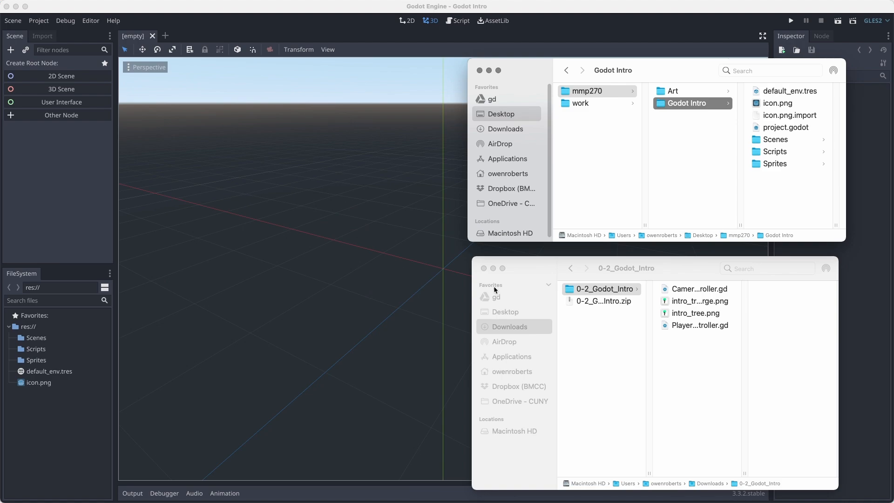
{"action": "left_click", "coordinate": [773, 139]}
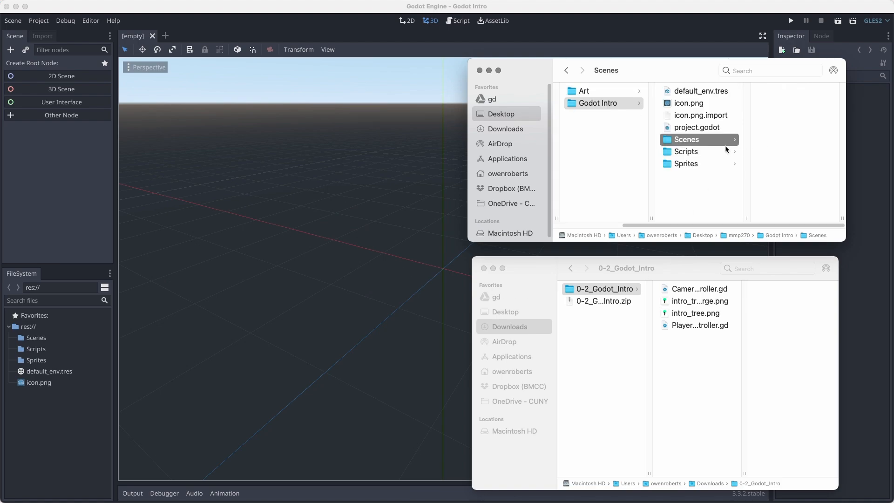
{"action": "left_click", "coordinate": [712, 152]}
{"action": "left_click", "coordinate": [705, 164]}
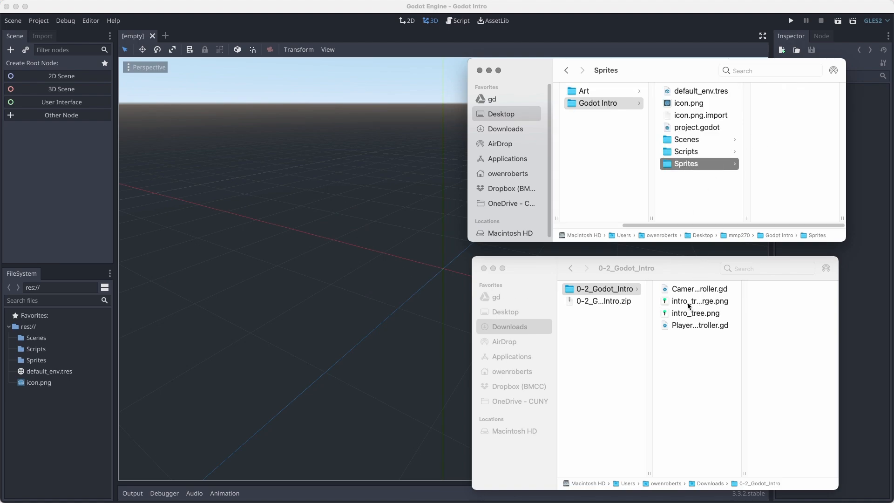
{"action": "left_click_drag", "start_coordinate": [686, 303], "coordinate": [800, 193]}
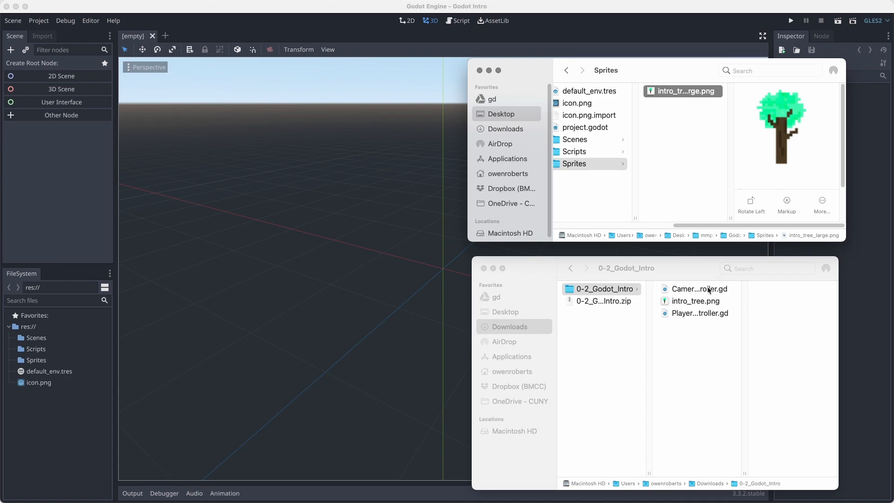
{"action": "left_click_drag", "start_coordinate": [690, 304], "coordinate": [683, 168]}
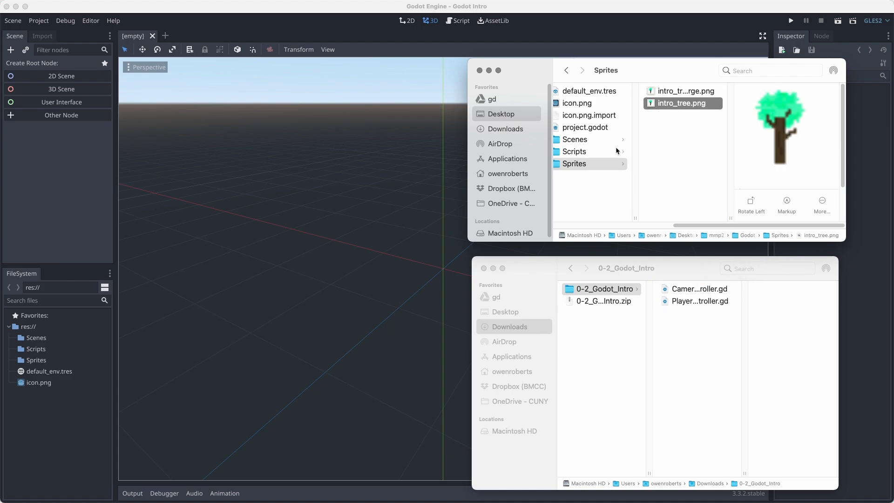
Step: Move CameraController.gd and PlayerController.gd from the 0-2_Godot_Intro folder into the project's Scripts folder and close both Finder windows
{"action": "left_click", "coordinate": [600, 155]}
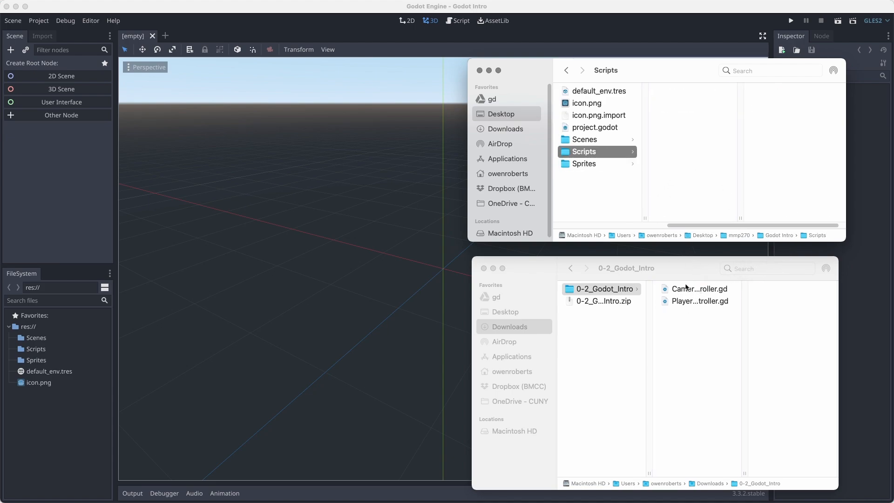
{"action": "left_click_drag", "start_coordinate": [680, 289], "coordinate": [675, 191]}
{"action": "left_click_drag", "start_coordinate": [678, 291], "coordinate": [685, 186]}
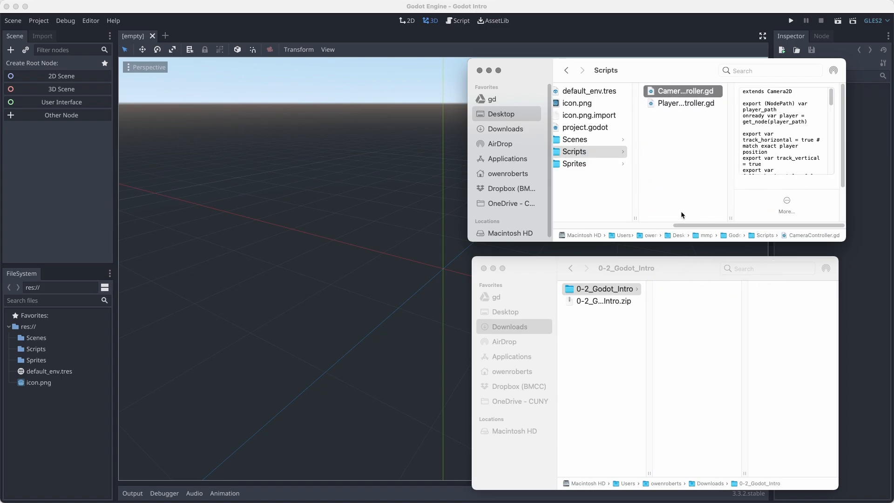
{"action": "left_click_drag", "start_coordinate": [667, 269], "coordinate": [711, 268]}
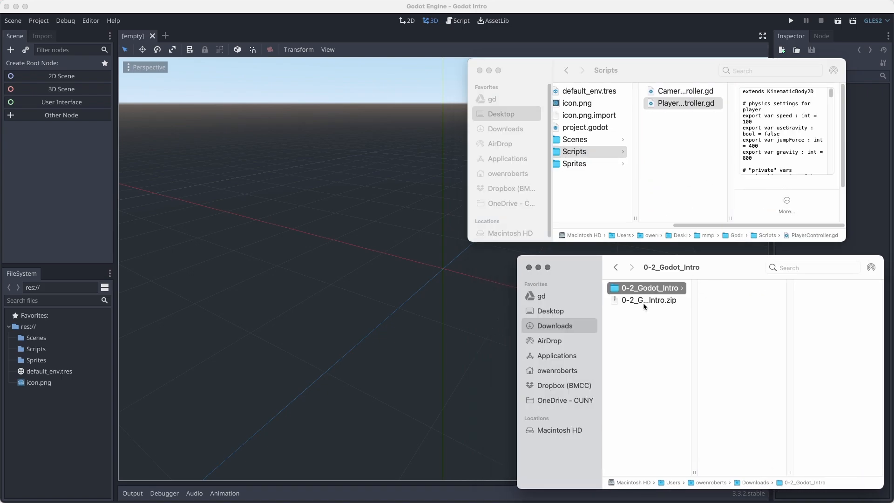
{"action": "left_click", "coordinate": [529, 266]}
{"action": "left_click", "coordinate": [479, 70]}
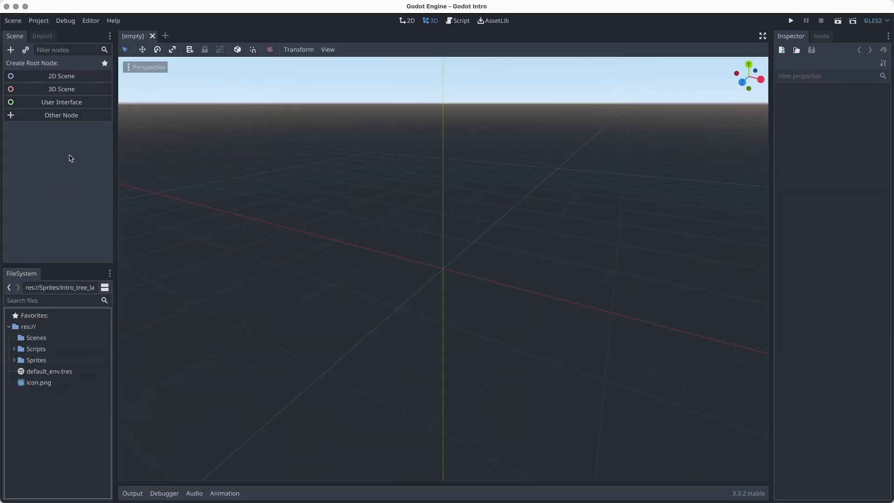
Step: Create a 2D Scene root node and name it DefaultScene
{"action": "left_click", "coordinate": [68, 77]}
{"action": "double_click", "coordinate": [41, 68]}
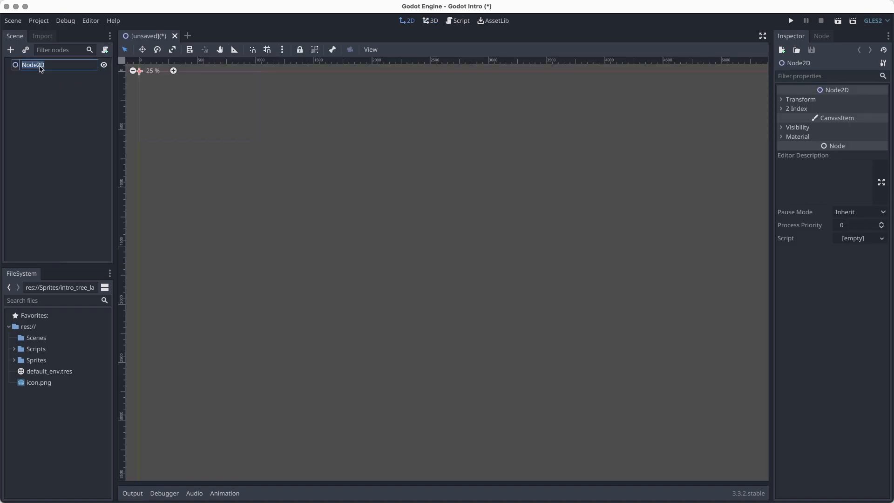
{"action": "type", "text": "DefaultScene"}
{"action": "key", "text": "Return"}
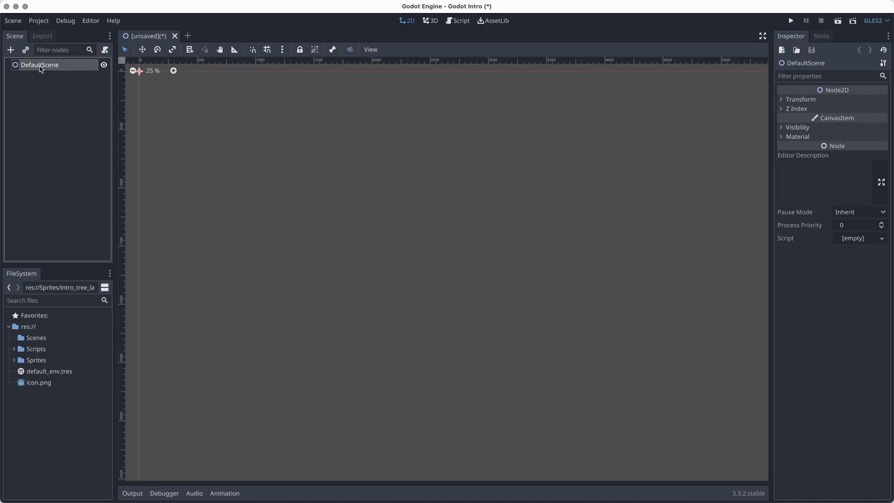
Step: Examine the 2D workspace around the scene origin and the game window frame at different zoom levels
{"action": "middle_click_drag", "start_coordinate": [175, 110], "coordinate": [271, 197]}
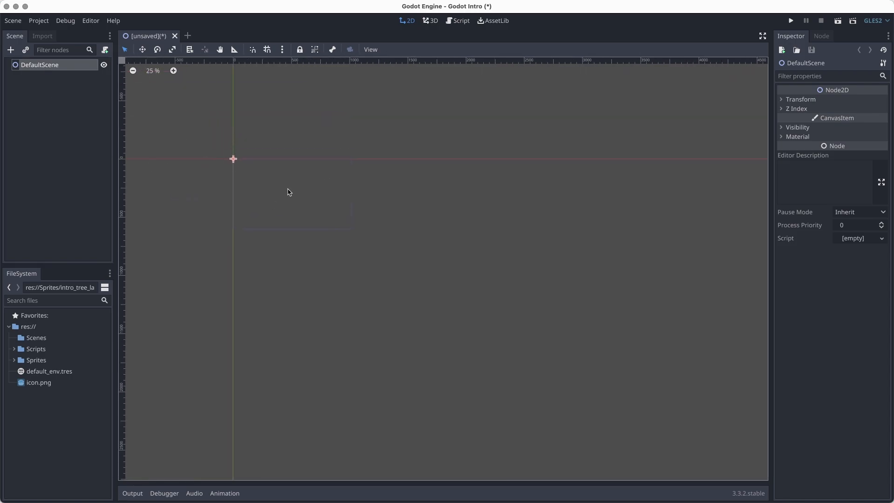
{"action": "middle_click_drag", "start_coordinate": [251, 178], "coordinate": [366, 256]}
{"action": "scroll", "coordinate": [316, 255], "scroll_direction": "up", "scroll_amount": 2}
{"action": "scroll", "coordinate": [366, 256], "scroll_direction": "up", "scroll_amount": 15}
{"action": "middle_click_drag", "start_coordinate": [504, 295], "coordinate": [398, 259]}
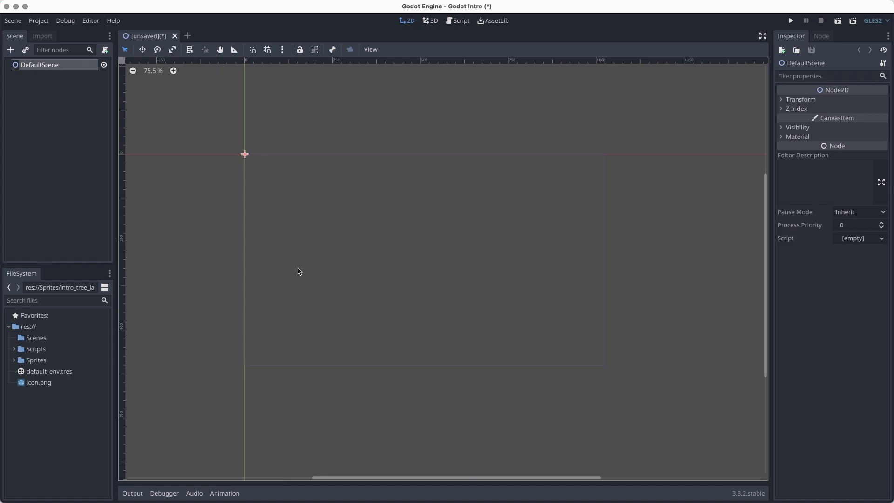
{"action": "scroll", "coordinate": [386, 287], "scroll_direction": "down", "scroll_amount": 3}
{"action": "scroll", "coordinate": [386, 287], "scroll_direction": "up", "scroll_amount": 4}
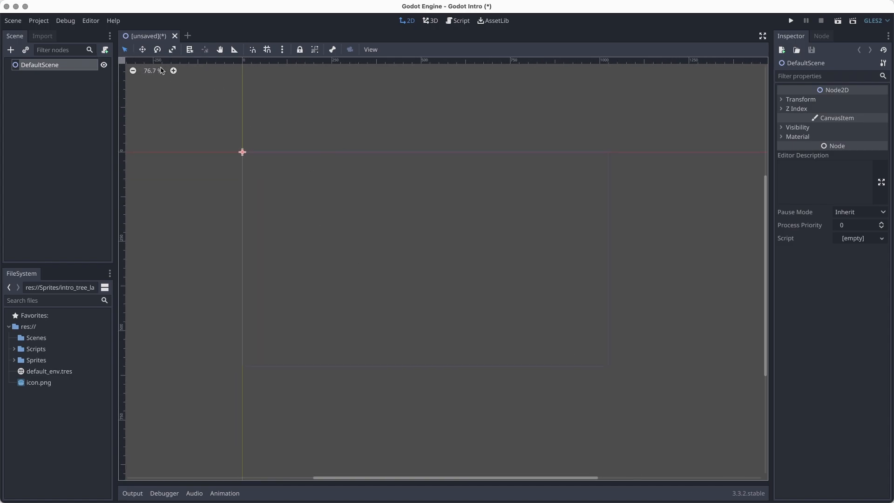
{"action": "left_click", "coordinate": [220, 49]}
{"action": "mouse_move", "coordinate": [403, 263]}
{"action": "left_mouse_down"}
{"action": "mouse_move", "coordinate": [309, 242]}
{"action": "mouse_move", "coordinate": [346, 259]}
{"action": "mouse_move", "coordinate": [409, 264]}
{"action": "left_mouse_up"}
{"action": "left_click", "coordinate": [124, 51]}
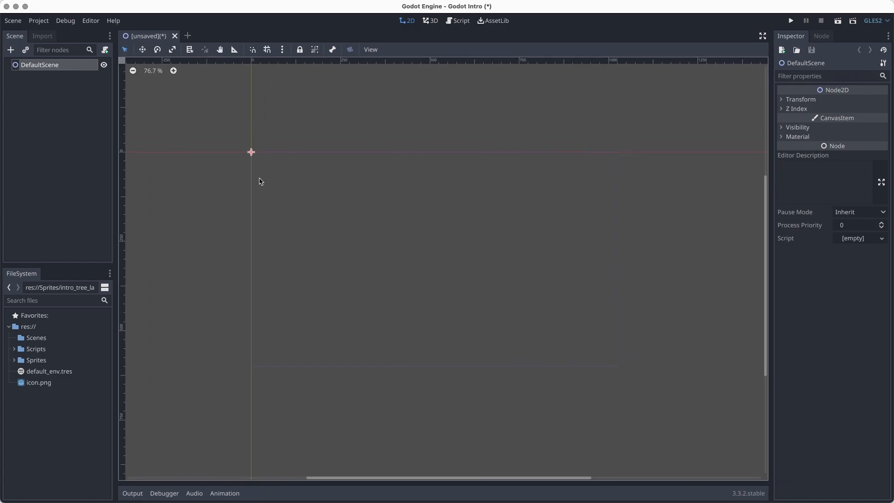
{"action": "scroll", "coordinate": [381, 235], "scroll_direction": "down", "scroll_amount": 3}
{"action": "scroll", "coordinate": [381, 235], "scroll_direction": "up", "scroll_amount": 3}
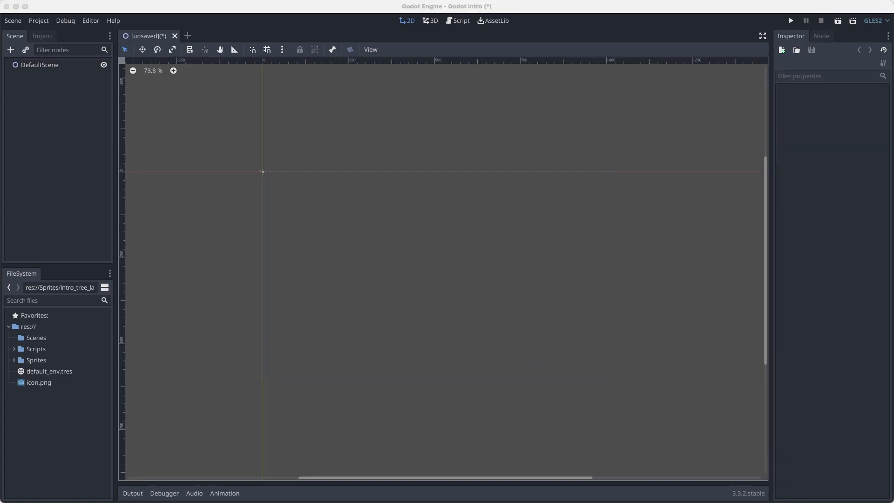
{"action": "left_click", "coordinate": [306, 290]}
{"action": "scroll", "coordinate": [395, 213], "scroll_direction": "up", "scroll_amount": 3}
{"action": "scroll", "coordinate": [394, 212], "scroll_direction": "down", "scroll_amount": 1}
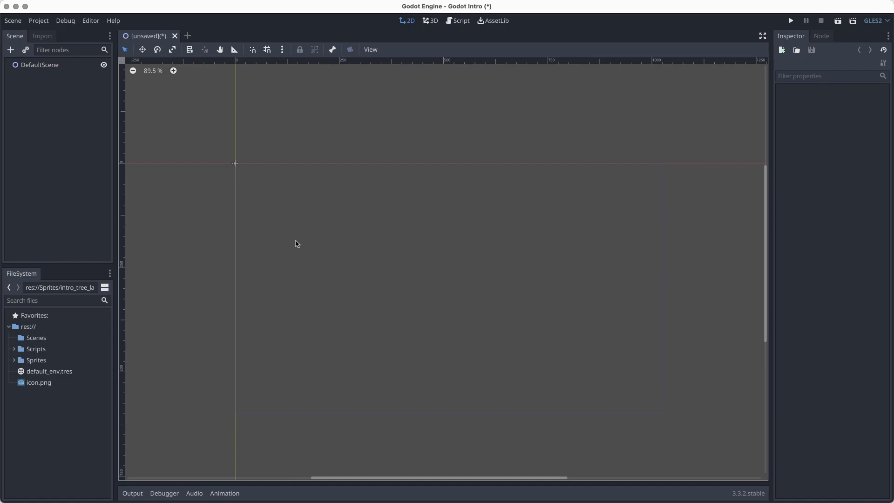
Step: Save the scene as DefaultScene.tscn in the project's Scenes folder
{"action": "left_click", "coordinate": [50, 66]}
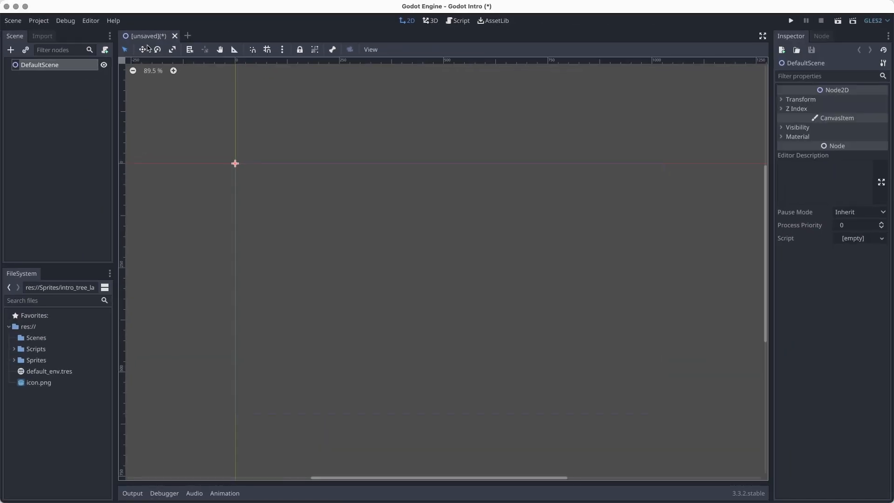
{"action": "key", "text": "ctrl+s"}
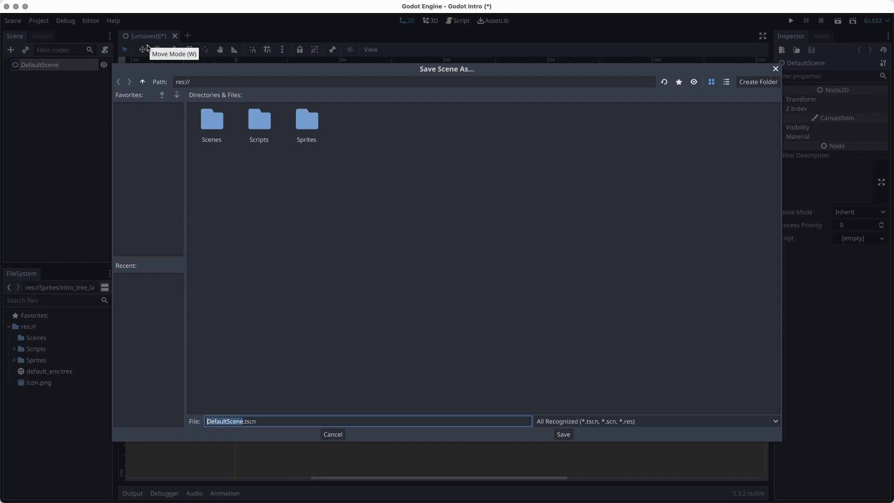
{"action": "double_click", "coordinate": [214, 124]}
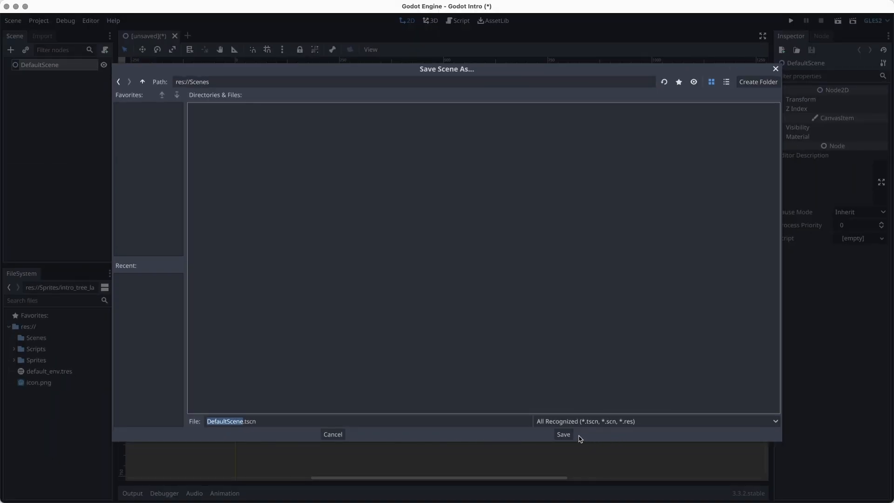
{"action": "left_click", "coordinate": [564, 435]}
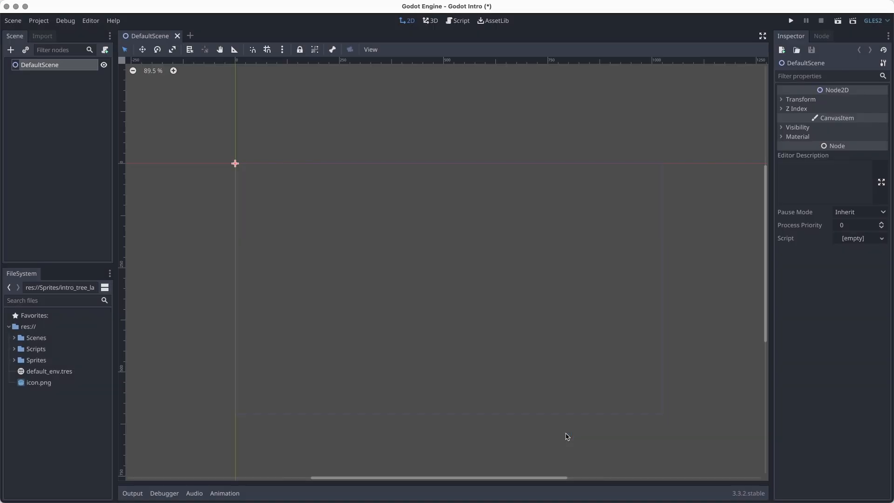
Step: Check for the saved scene file in the Scenes folder, both in the project files and in Finder, and return to Godot
{"action": "left_click", "coordinate": [14, 338]}
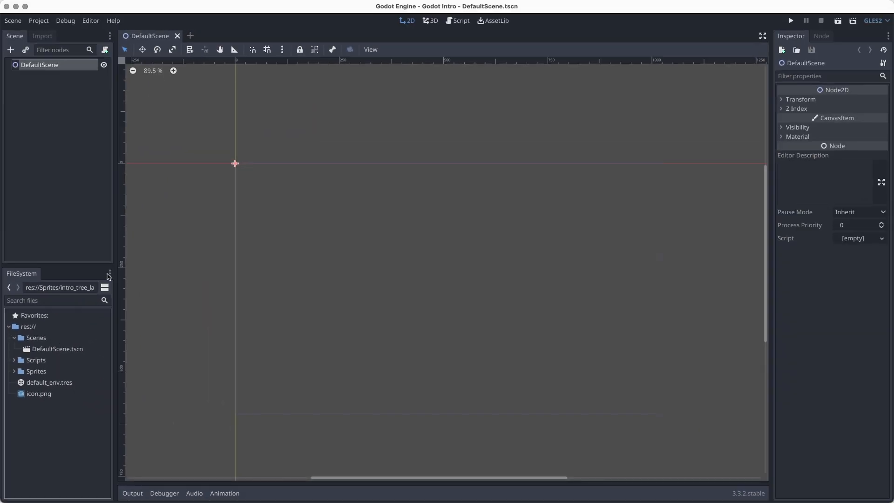
{"action": "key", "text": "super+Tab"}
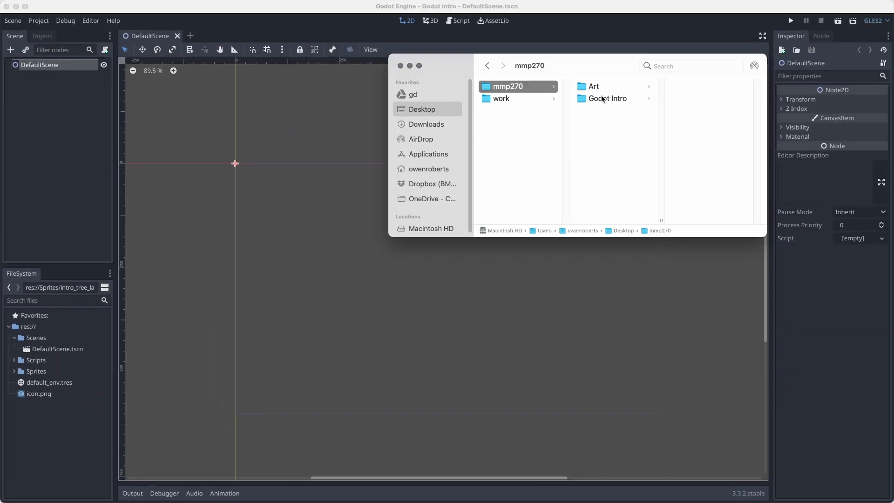
{"action": "left_click", "coordinate": [641, 99]}
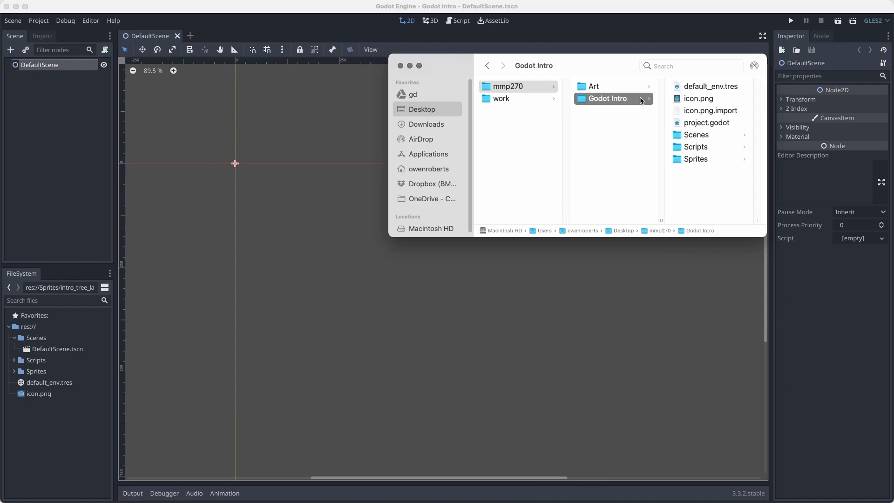
{"action": "left_click", "coordinate": [711, 137]}
{"action": "left_click_drag", "start_coordinate": [766, 236], "coordinate": [808, 282]}
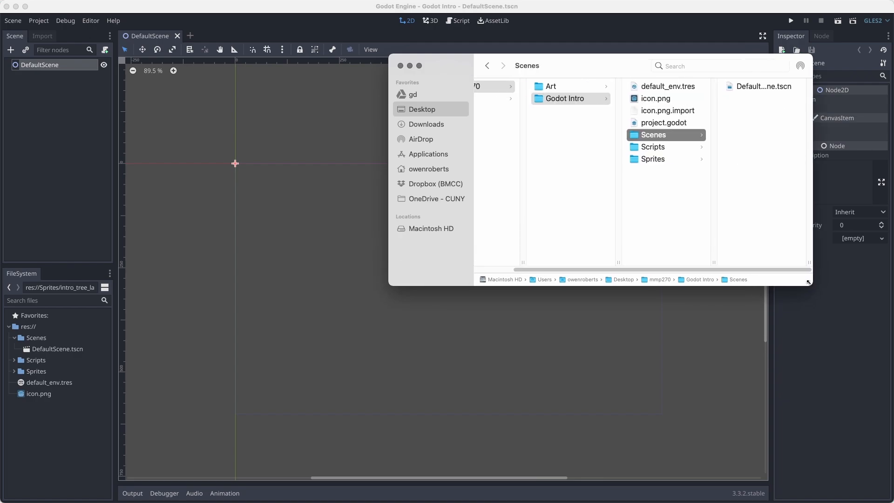
{"action": "left_click", "coordinate": [7, 107]}
Step: Try adding a Node2D child under the DefaultScene root and undo the addition
{"action": "left_click", "coordinate": [47, 69]}
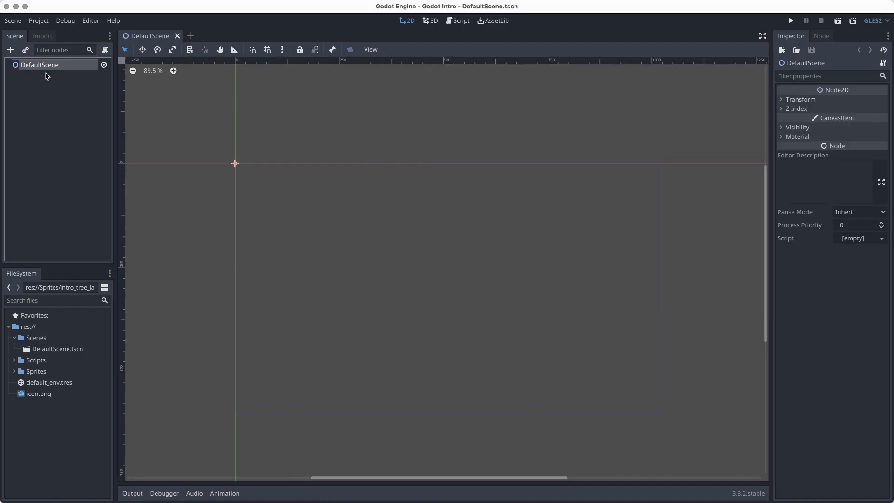
{"action": "left_click", "coordinate": [11, 49]}
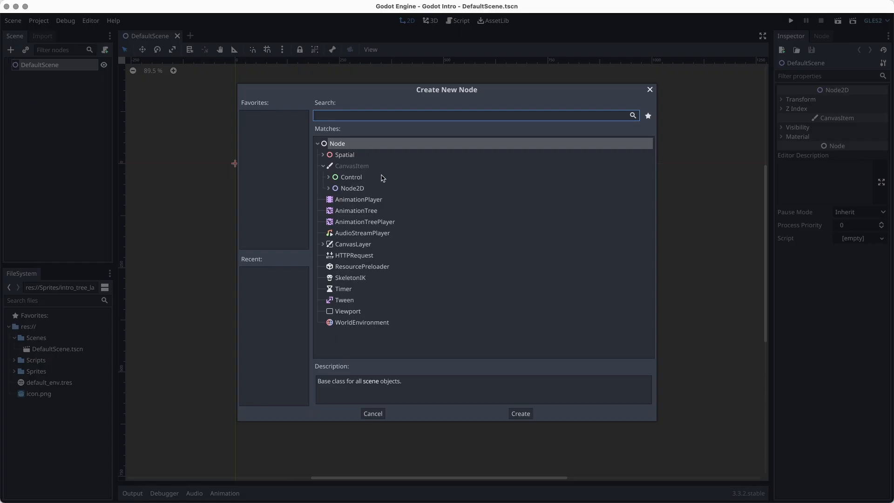
{"action": "type", "text": "sprite"}
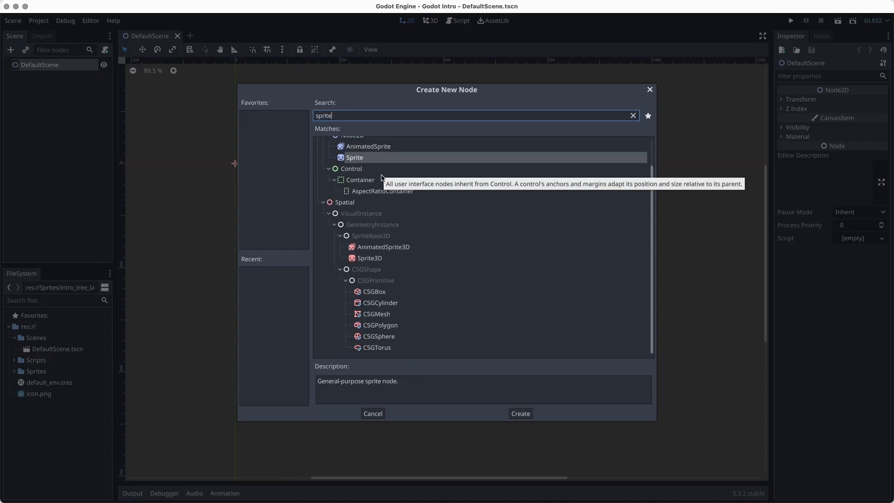
{"action": "key", "text": "ctrl+a"}
{"action": "type", "text": "node"}
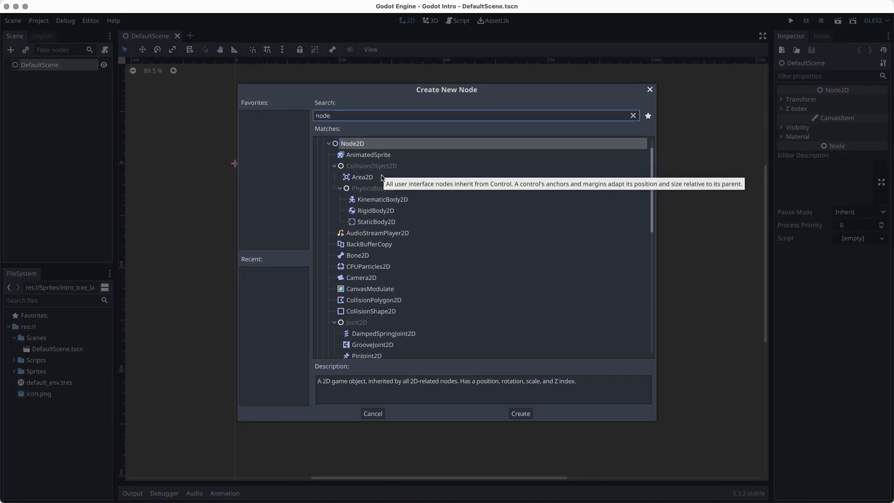
{"action": "key", "text": "Return"}
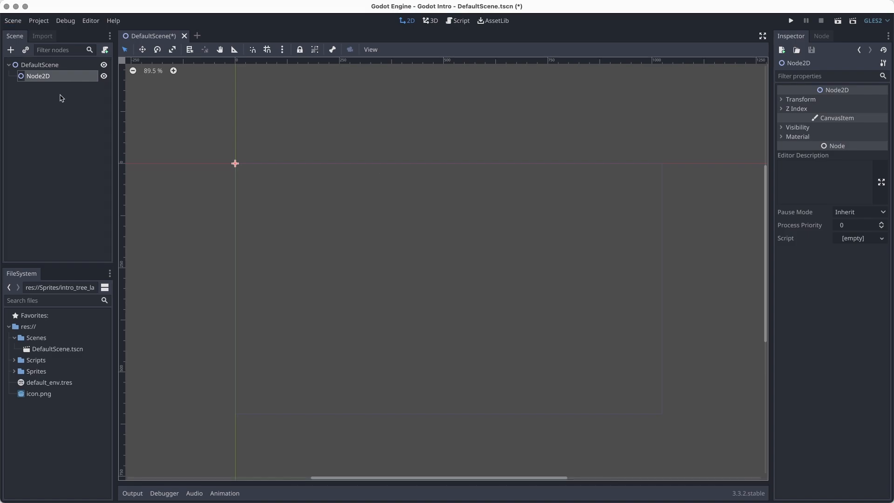
{"action": "key", "text": "super+z"}
Step: Add a Node2D child under DefaultScene, name it Scenery and save the scene
{"action": "left_click", "coordinate": [32, 65]}
{"action": "right_click", "coordinate": [33, 65]}
{"action": "left_click", "coordinate": [60, 71]}
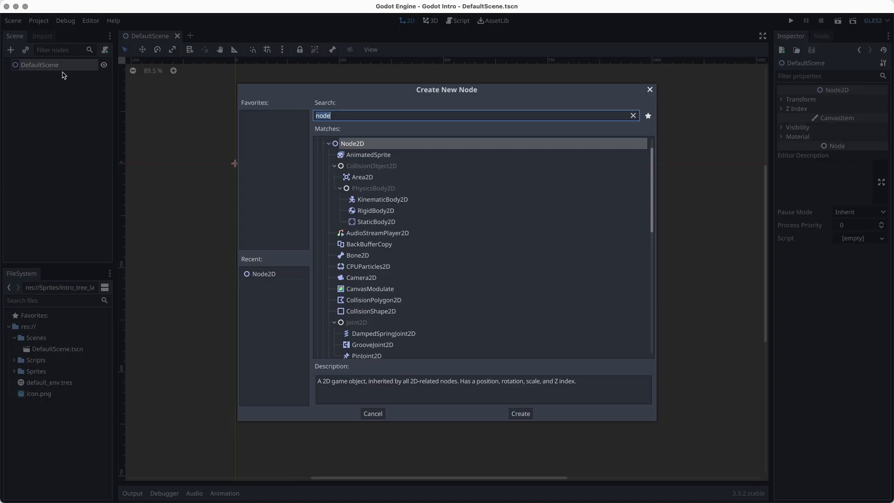
{"action": "key", "text": "Return"}
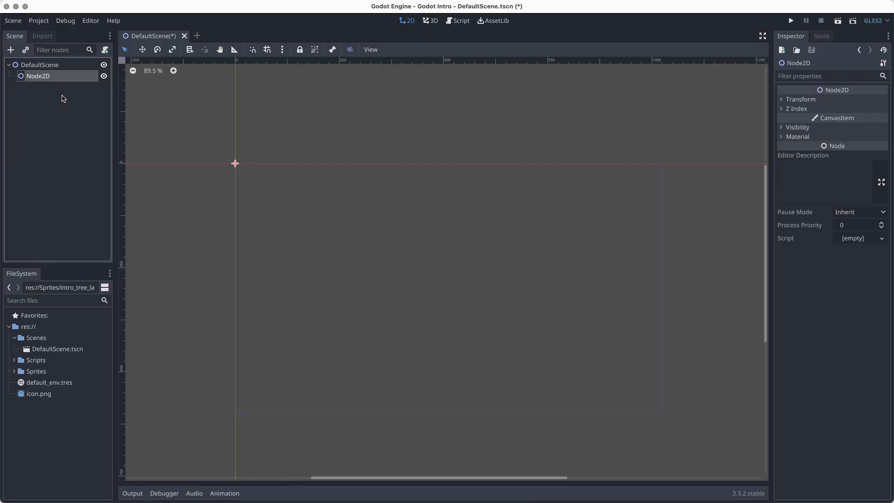
{"action": "double_click", "coordinate": [59, 78]}
{"action": "type", "text": "Scenery"}
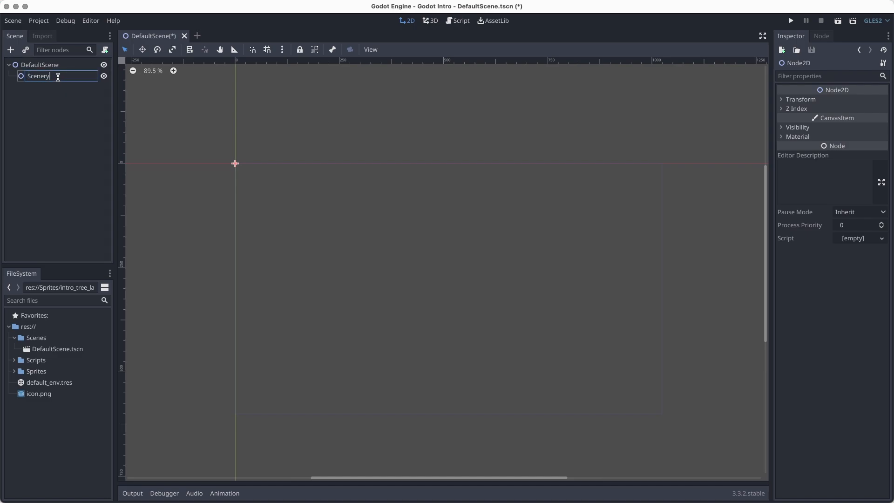
{"action": "key", "text": "Return"}
{"action": "key", "text": "ctrl+s"}
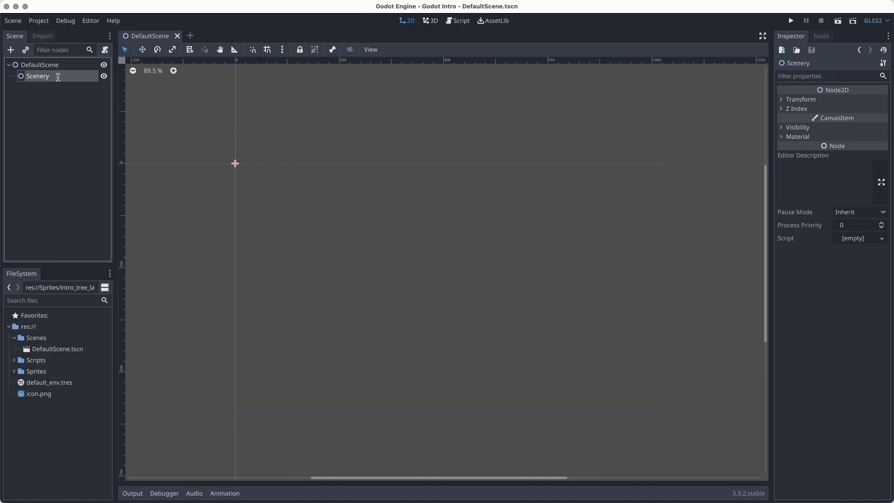
Step: Add a Sprite child under the Scenery node, name it Tree and save the scene
{"action": "left_click", "coordinate": [10, 50]}
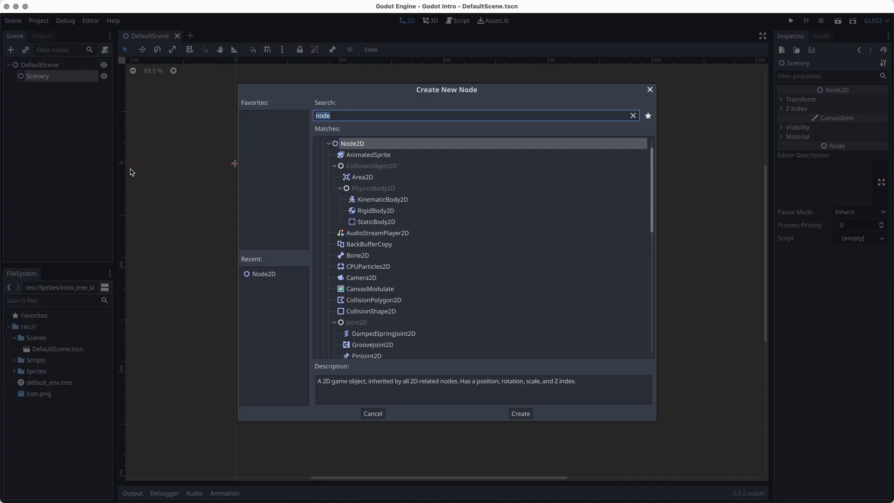
{"action": "type", "text": "sprite"}
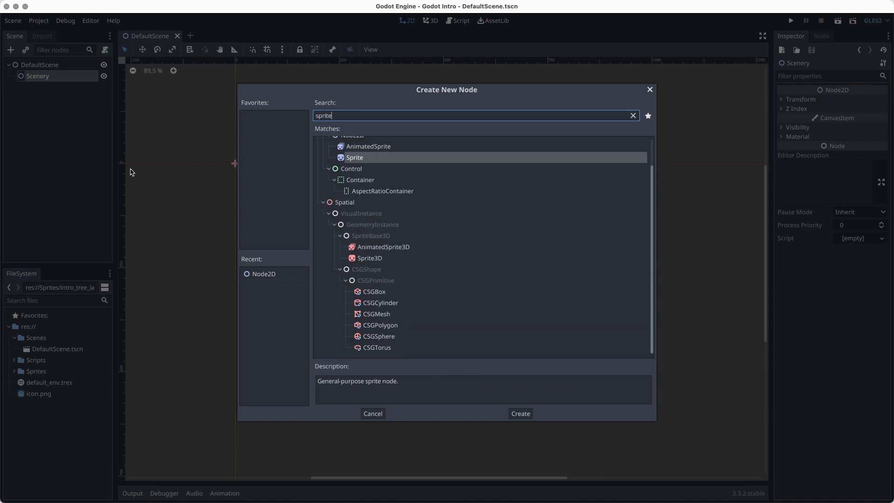
{"action": "key", "text": "Return"}
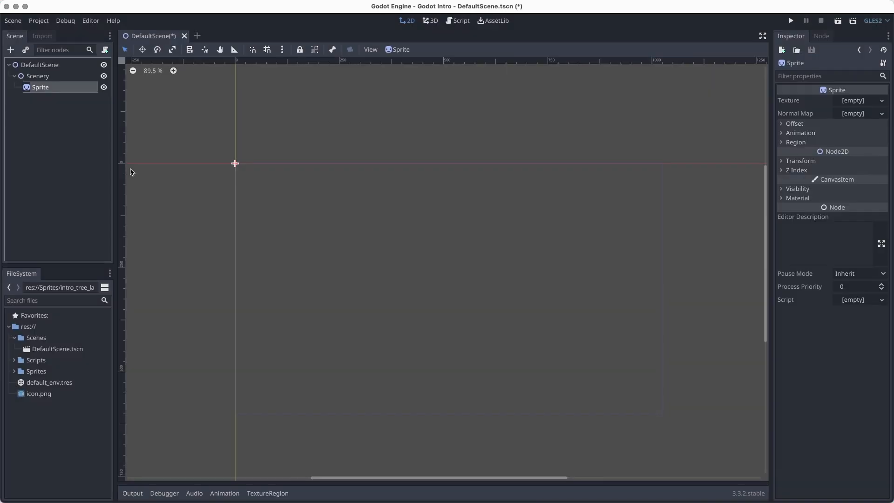
{"action": "key", "text": "F2"}
{"action": "type", "text": "Tree"}
{"action": "key", "text": "Return"}
{"action": "key", "text": "ctrl+s"}
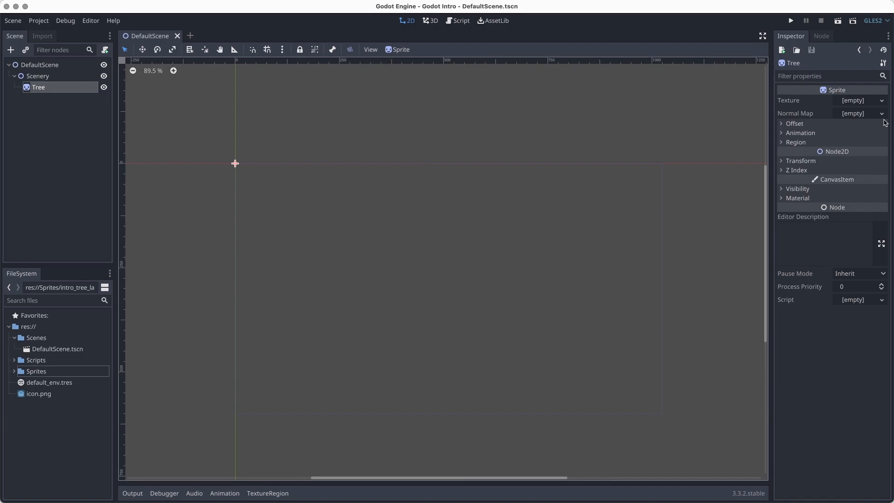
Step: Load intro_tree.png from the Sprites folder as the Tree sprite's texture
{"action": "left_click", "coordinate": [846, 101]}
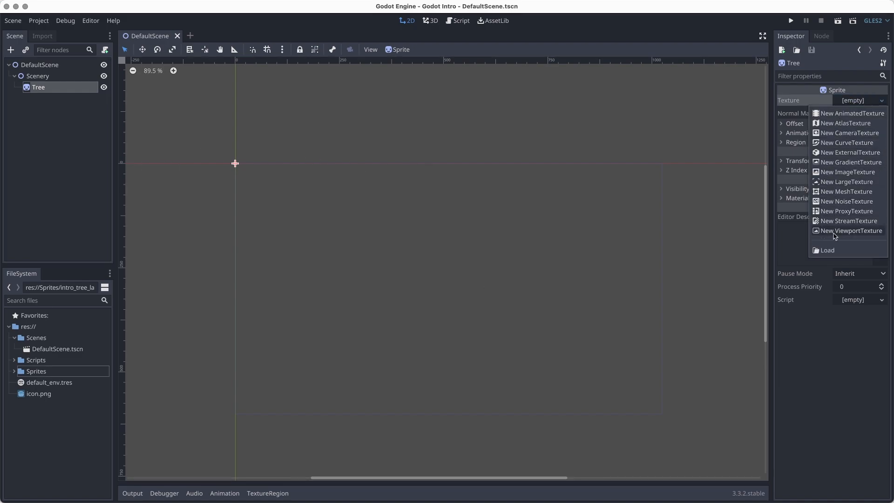
{"action": "left_click", "coordinate": [833, 250]}
{"action": "double_click", "coordinate": [307, 120]}
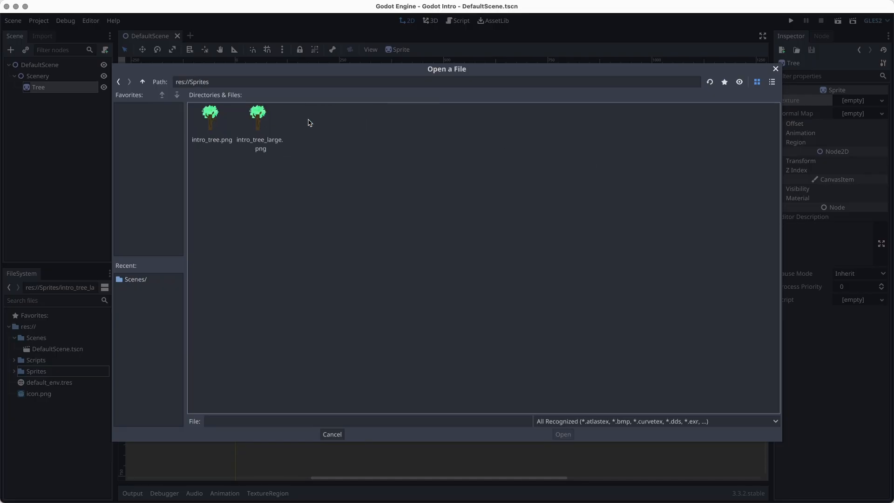
{"action": "left_click", "coordinate": [228, 149]}
{"action": "left_click", "coordinate": [562, 435]}
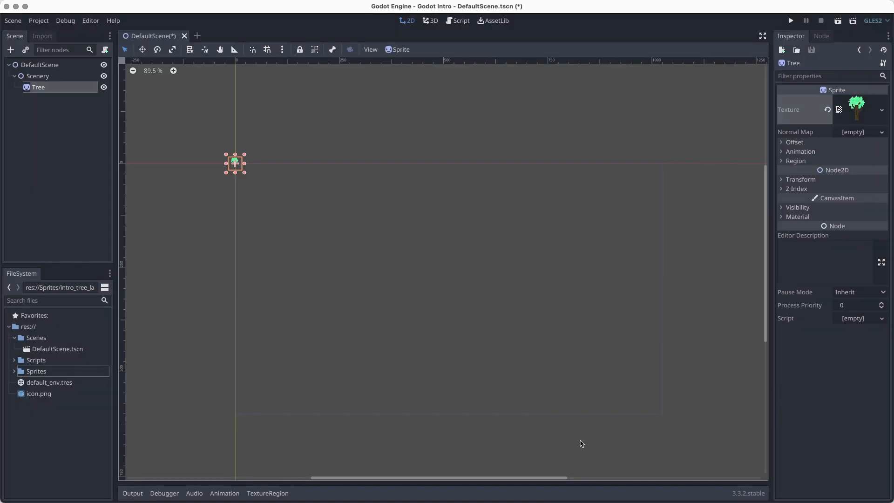
Step: Reimport intro_tree.png with the Filter flag turned off so its pixels render sharply, and save the scene
{"action": "scroll", "coordinate": [242, 194], "scroll_direction": "up", "scroll_amount": 10}
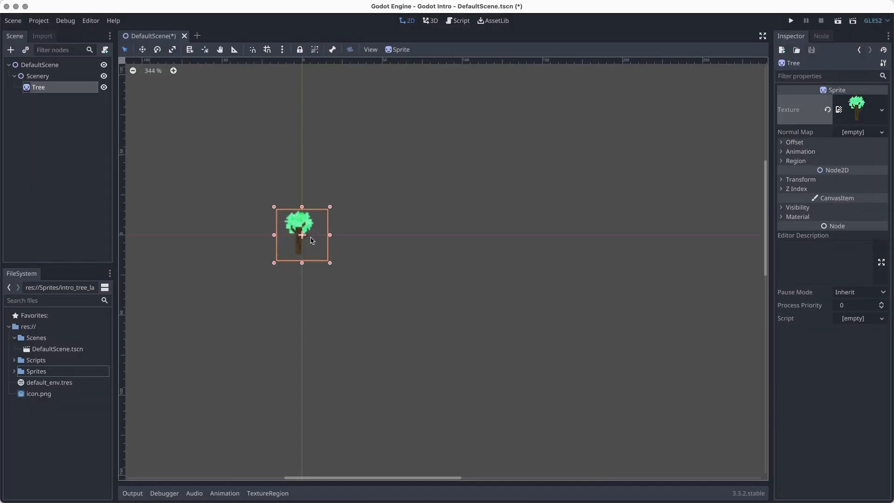
{"action": "scroll", "coordinate": [312, 240], "scroll_direction": "up", "scroll_amount": 2}
{"action": "scroll", "coordinate": [466, 279], "scroll_direction": "down", "scroll_amount": 1}
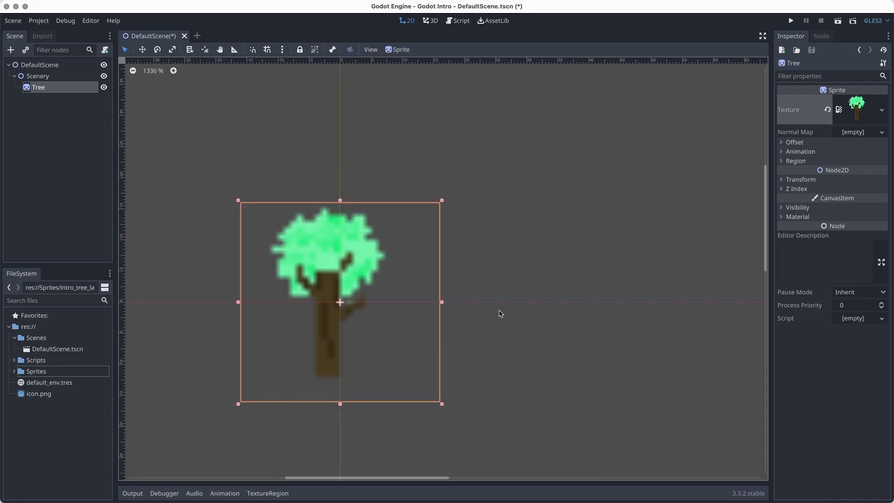
{"action": "scroll", "coordinate": [269, 295], "scroll_direction": "up", "scroll_amount": 1}
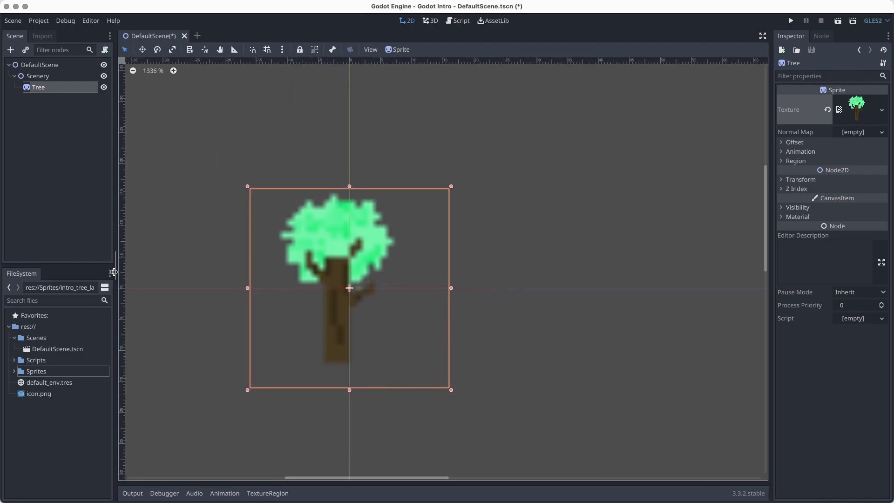
{"action": "left_click", "coordinate": [15, 371]}
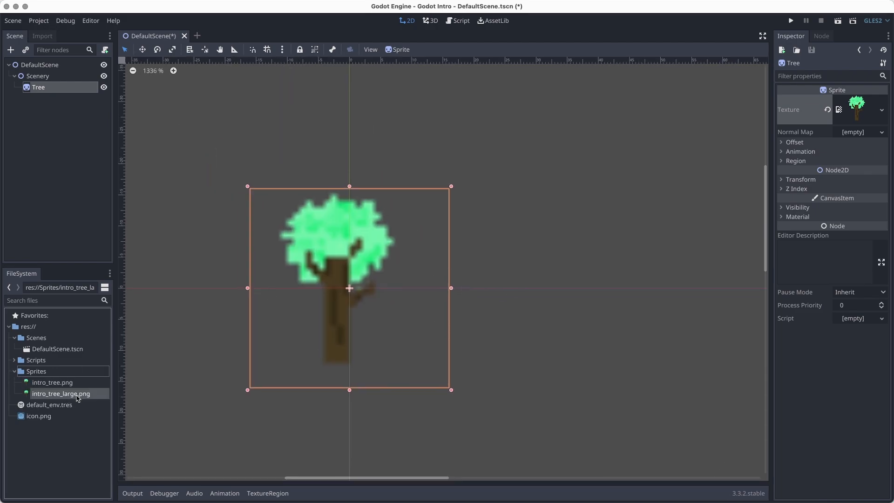
{"action": "left_click", "coordinate": [70, 382]}
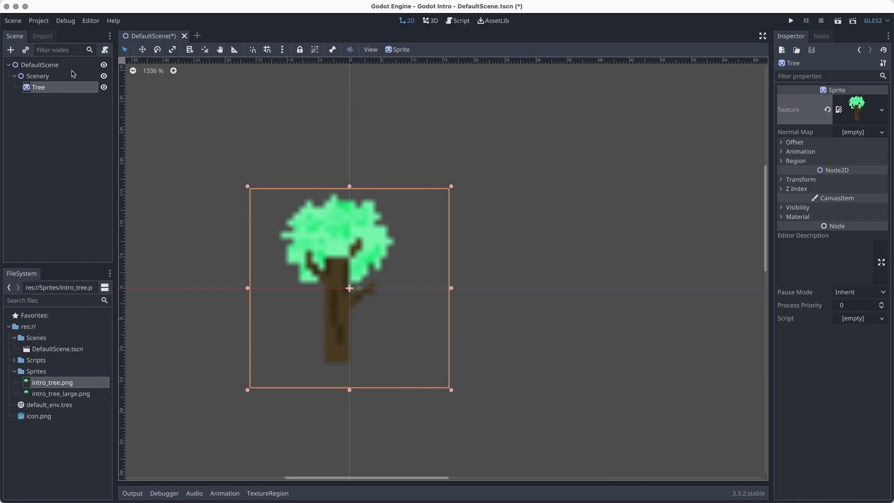
{"action": "left_click", "coordinate": [48, 39]}
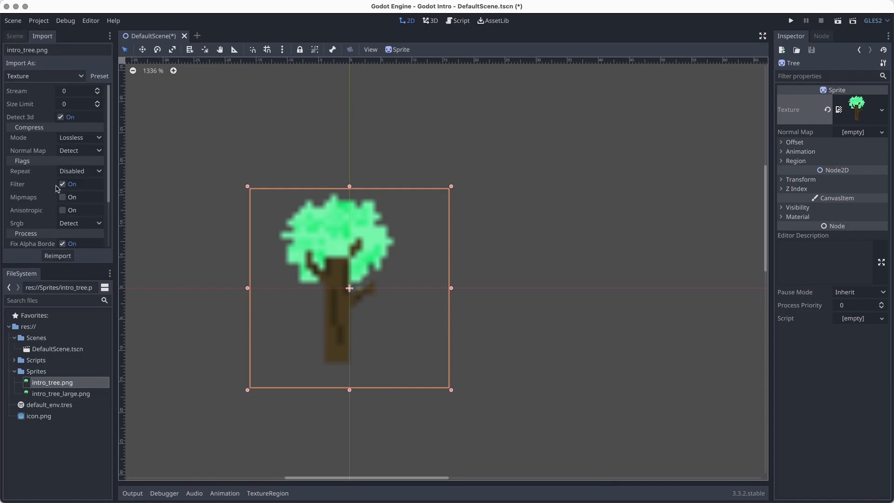
{"action": "left_click", "coordinate": [62, 185]}
{"action": "left_click", "coordinate": [59, 256]}
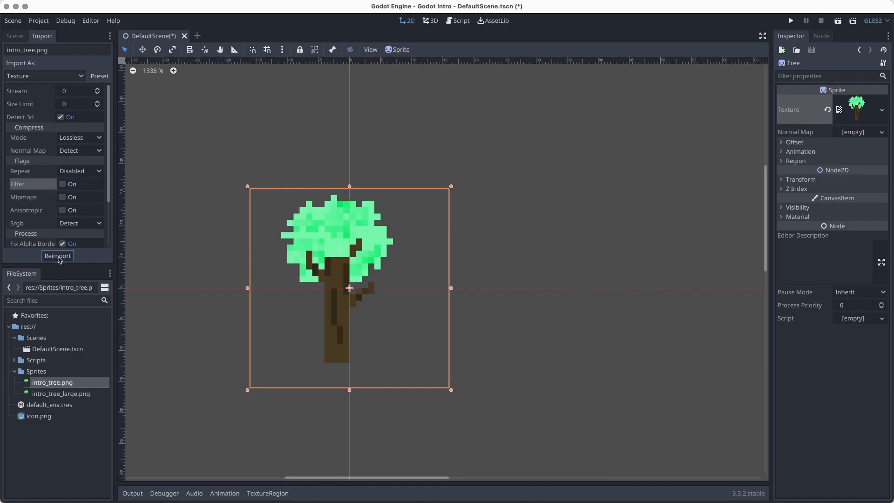
{"action": "key", "text": "ctrl+s"}
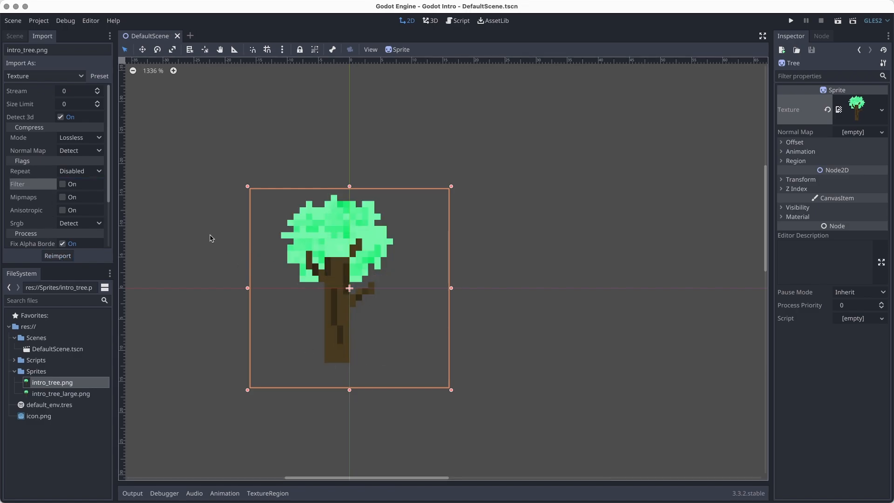
Step: Turn off Filter in the project's import defaults for the Texture importer, save the defaults and close the project settings
{"action": "left_click", "coordinate": [39, 20]}
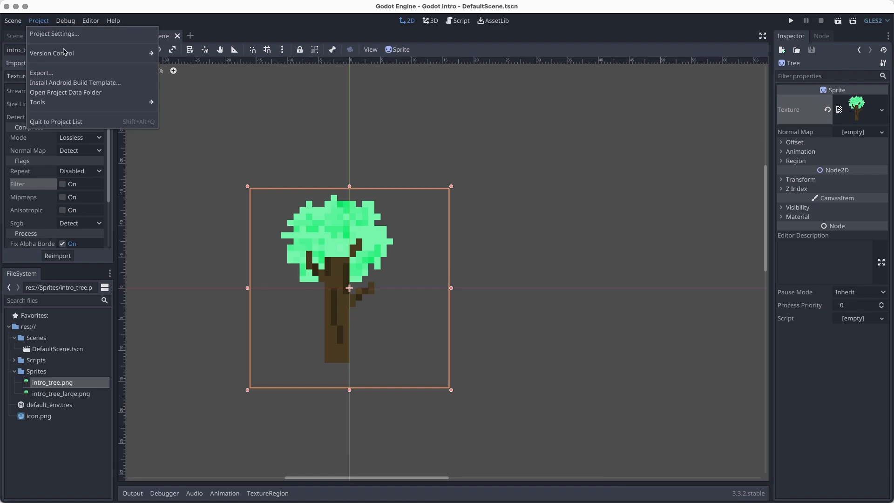
{"action": "left_click", "coordinate": [60, 34]}
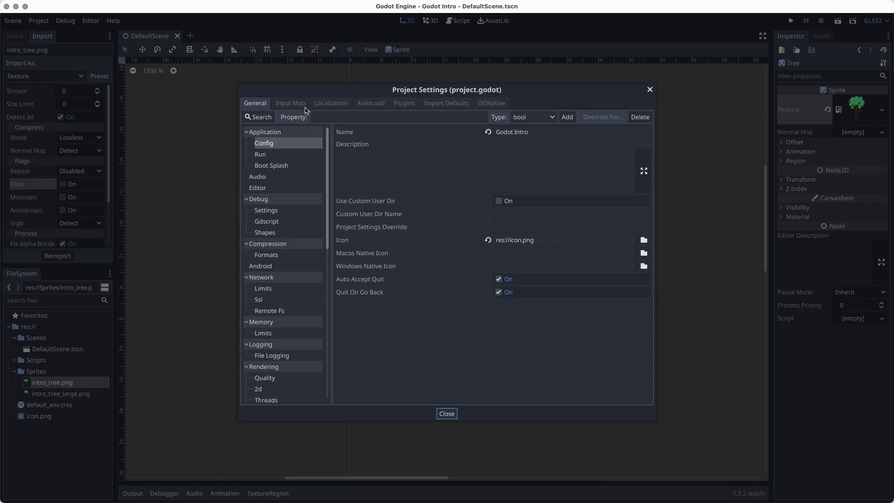
{"action": "left_click", "coordinate": [440, 106]}
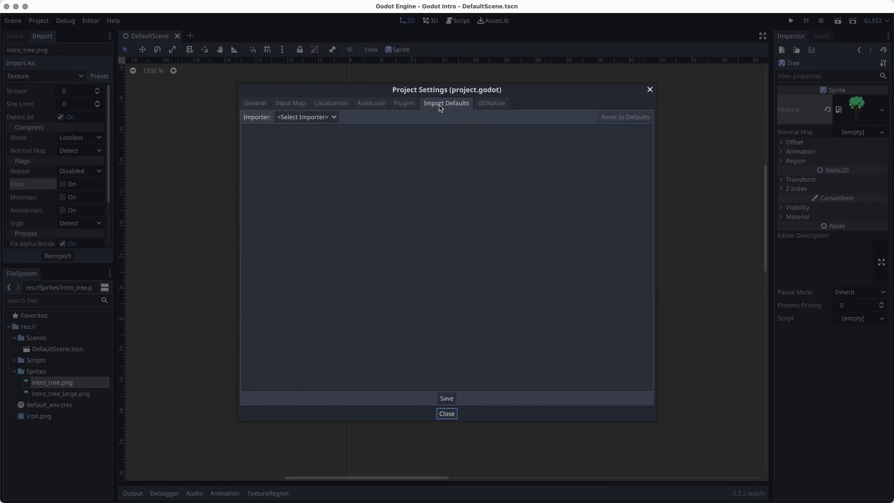
{"action": "left_click", "coordinate": [306, 117]}
{"action": "left_click", "coordinate": [300, 224]}
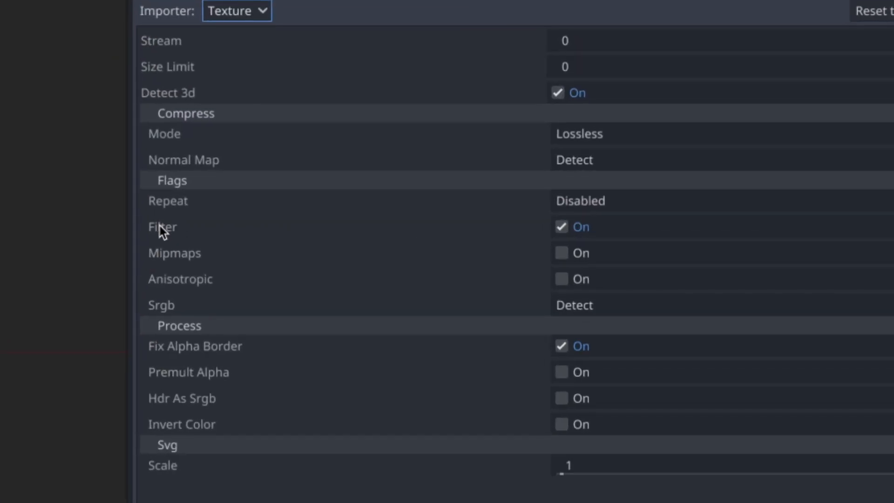
{"action": "left_click", "coordinate": [561, 227]}
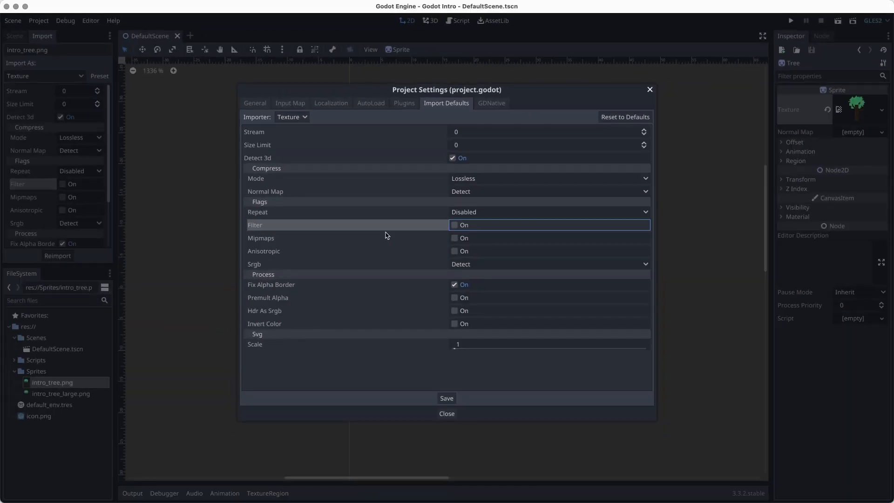
{"action": "left_click", "coordinate": [442, 399]}
{"action": "left_click", "coordinate": [446, 414]}
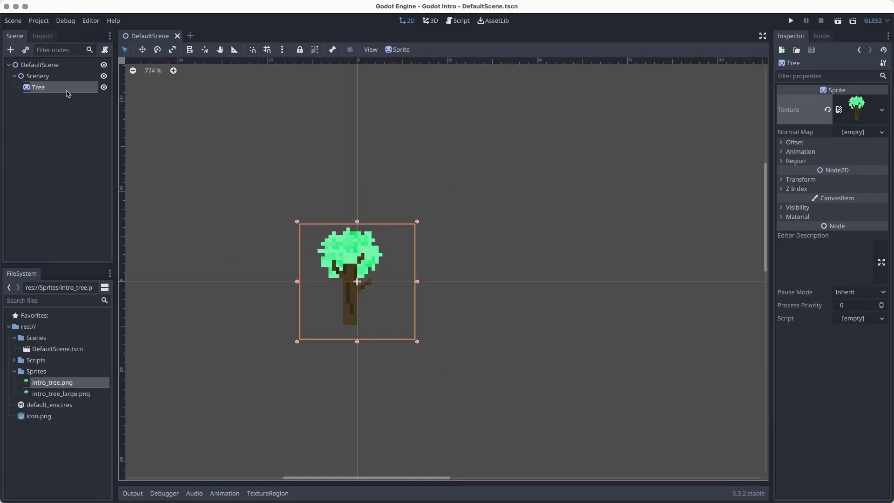
Step: Duplicate the Tree sprite and move the copy horizontally about 53 pixels to the right of the original
{"action": "right_click", "coordinate": [66, 90]}
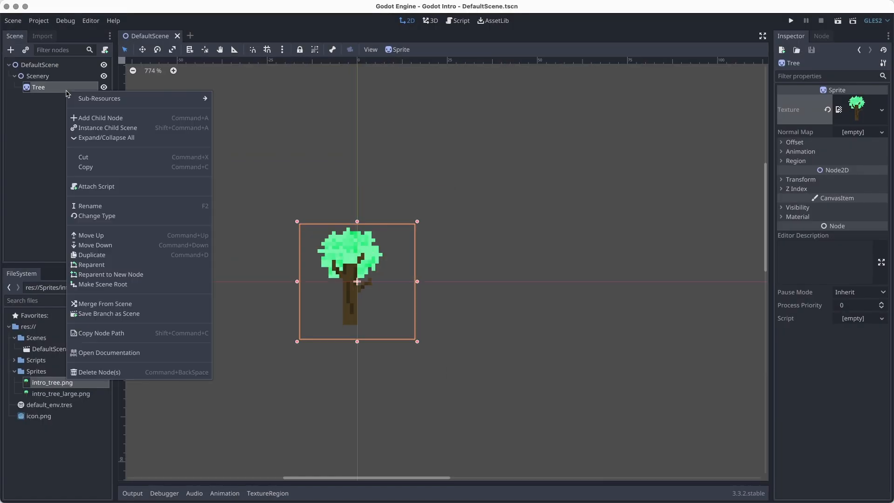
{"action": "left_click", "coordinate": [112, 255]}
{"action": "left_click", "coordinate": [362, 283]}
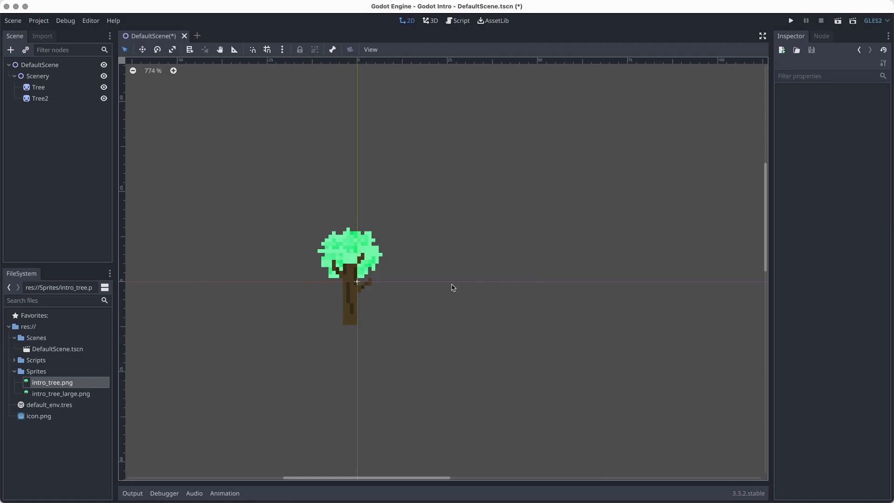
{"action": "left_click", "coordinate": [340, 272]}
{"action": "left_click_drag", "start_coordinate": [357, 283], "coordinate": [548, 284]}
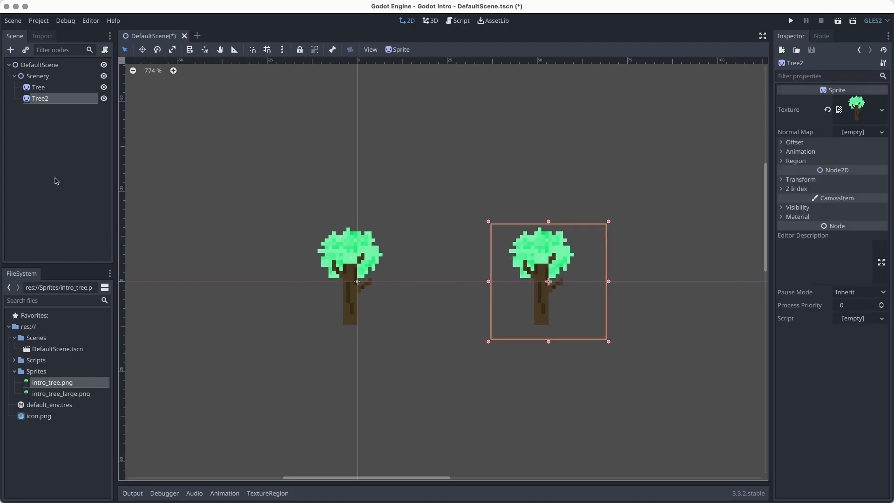
Step: Duplicate Tree and Tree2 together and place the copied pair below and slightly left of the originals
{"action": "left_click", "coordinate": [34, 117]}
{"action": "left_click", "coordinate": [356, 281]}
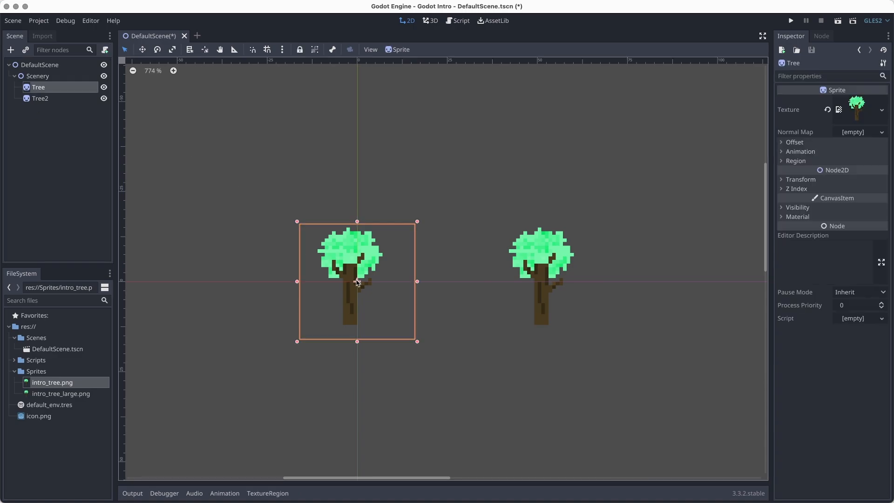
{"action": "left_click", "coordinate": [37, 116]}
{"action": "left_click", "coordinate": [39, 90]}
{"action": "left_click", "coordinate": [39, 99], "text": "shift"}
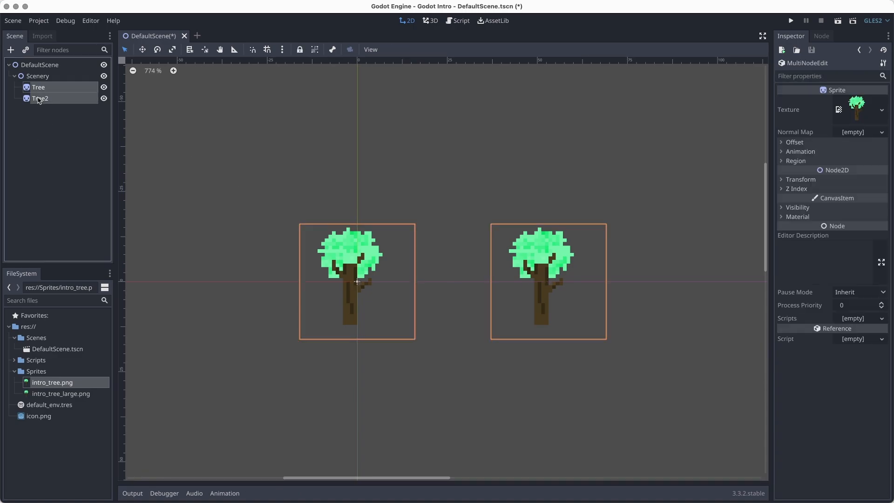
{"action": "key", "text": "ctrl+d"}
{"action": "left_click_drag", "start_coordinate": [351, 282], "coordinate": [253, 409]}
Step: Duplicate the Scenery node together with its four tree sprites
{"action": "scroll", "coordinate": [268, 276], "scroll_direction": "down", "scroll_amount": 2}
{"action": "middle_click_drag", "start_coordinate": [268, 275], "coordinate": [256, 230]}
{"action": "left_click_drag", "start_coordinate": [521, 151], "coordinate": [129, 381]}
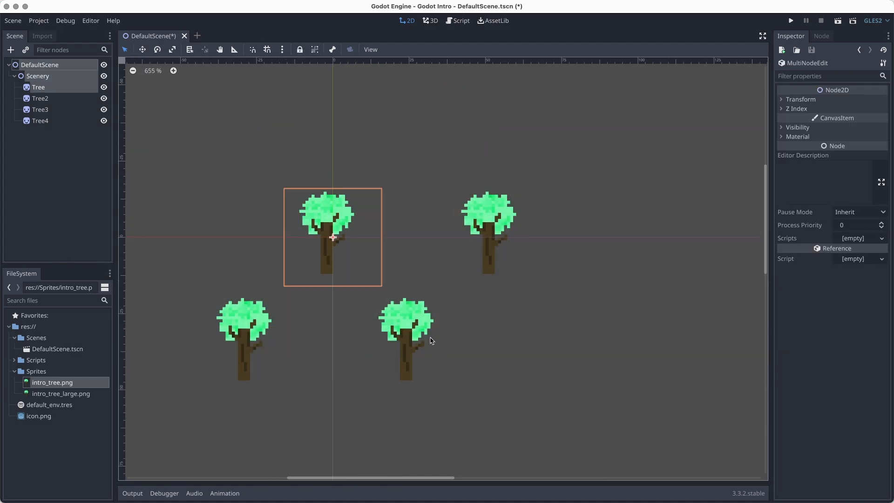
{"action": "left_click", "coordinate": [39, 76]}
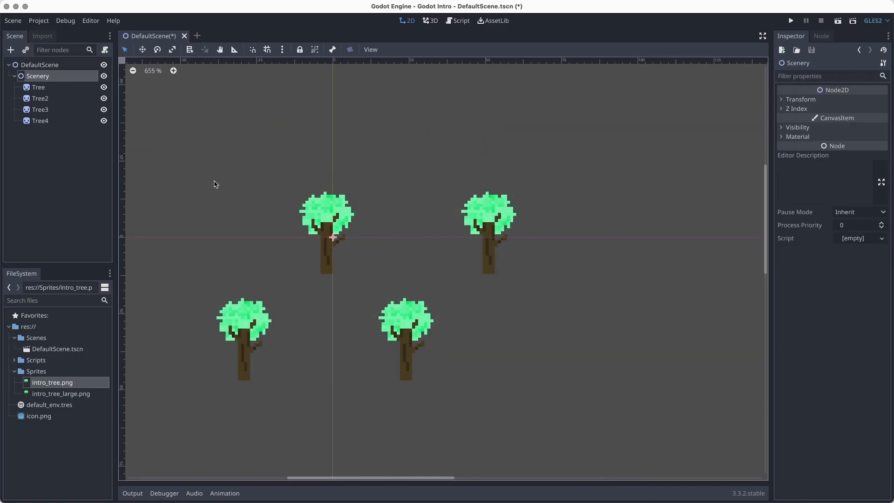
{"action": "left_click", "coordinate": [261, 220]}
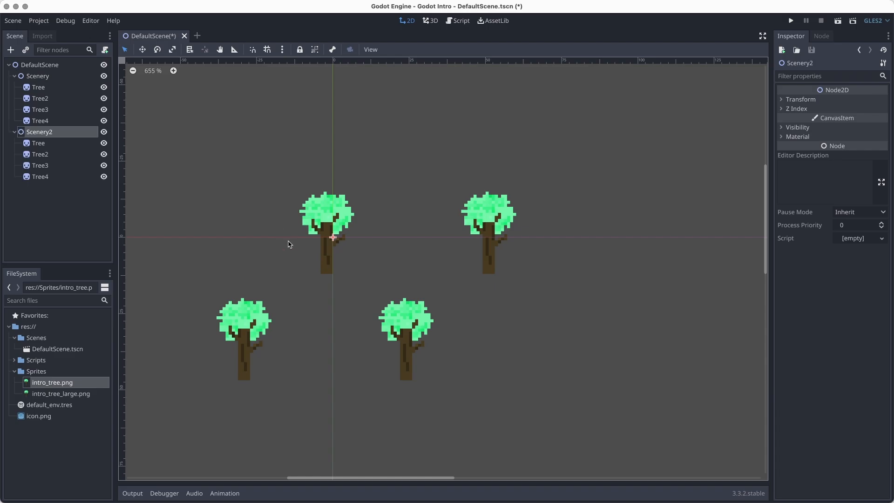
{"action": "left_click", "coordinate": [69, 188]}
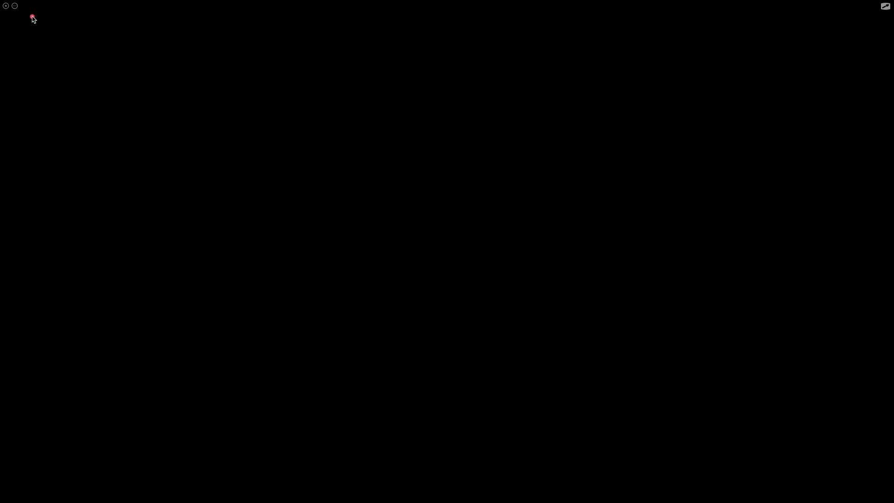
Step: Switch to the blank black drawing board and handwrite the heading "node hierarchy" along its upper edge
{"action": "mouse_move", "coordinate": [32, 13]}
{"action": "left_mouse_down"}
{"action": "mouse_move", "coordinate": [45, 36]}
{"action": "mouse_move", "coordinate": [55, 19]}
{"action": "left_mouse_up"}
{"action": "mouse_move", "coordinate": [74, 18]}
{"action": "left_mouse_down"}
{"action": "mouse_move", "coordinate": [76, 34]}
{"action": "mouse_move", "coordinate": [129, 21]}
{"action": "mouse_move", "coordinate": [139, 40]}
{"action": "left_mouse_up"}
{"action": "mouse_move", "coordinate": [147, 18]}
{"action": "left_mouse_down"}
{"action": "mouse_move", "coordinate": [150, 37]}
{"action": "mouse_move", "coordinate": [170, 35]}
{"action": "mouse_move", "coordinate": [140, 13]}
{"action": "mouse_move", "coordinate": [184, 17]}
{"action": "mouse_move", "coordinate": [207, 35]}
{"action": "left_mouse_up"}
{"action": "mouse_move", "coordinate": [221, 20]}
{"action": "left_mouse_down"}
{"action": "mouse_move", "coordinate": [226, 32]}
{"action": "mouse_move", "coordinate": [229, 20]}
{"action": "left_mouse_up"}
{"action": "mouse_move", "coordinate": [246, 19]}
{"action": "left_mouse_down"}
{"action": "mouse_move", "coordinate": [240, 32]}
{"action": "mouse_move", "coordinate": [270, 35]}
{"action": "left_mouse_up"}
{"action": "left_click_drag", "start_coordinate": [274, 20], "coordinate": [284, 34]}
{"action": "left_click_drag", "start_coordinate": [288, 14], "coordinate": [286, 61]}
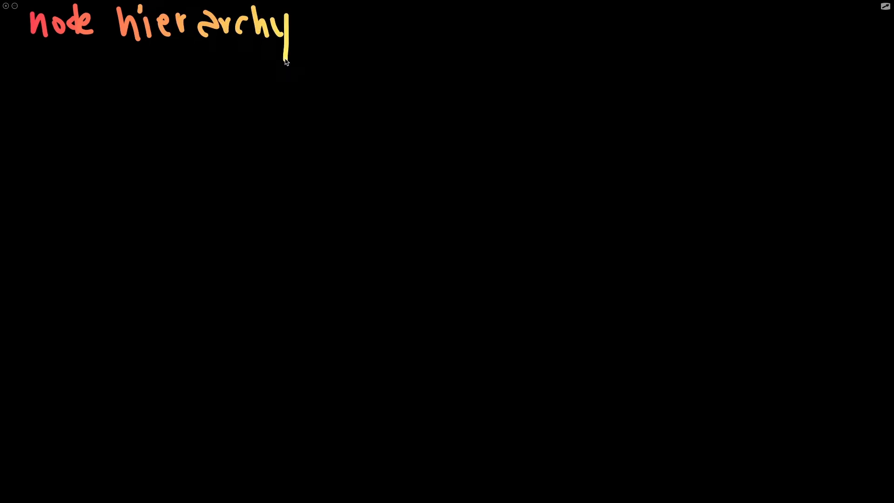
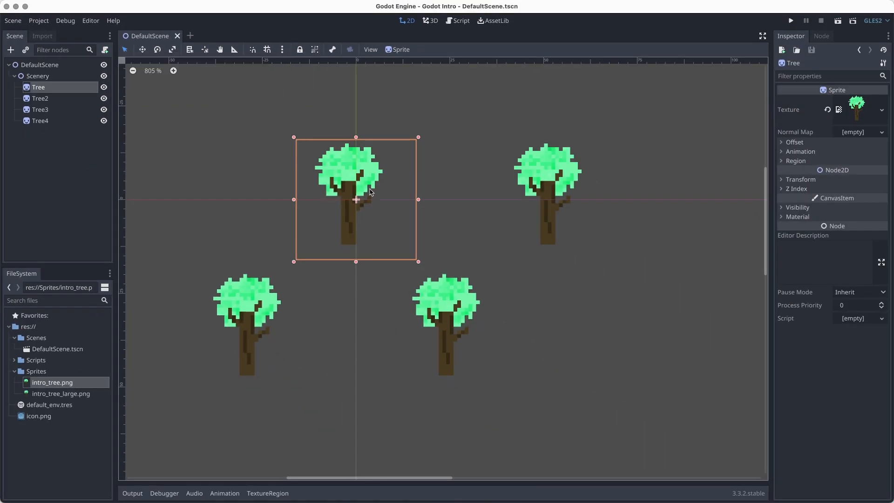
Step: Nudge the first Tree sprite slightly to the right of the origin, then select Tree2 and Tree4 in turn
{"action": "left_click_drag", "start_coordinate": [588, 350], "coordinate": [551, 328]}
{"action": "left_click_drag", "start_coordinate": [338, 188], "coordinate": [357, 199]}
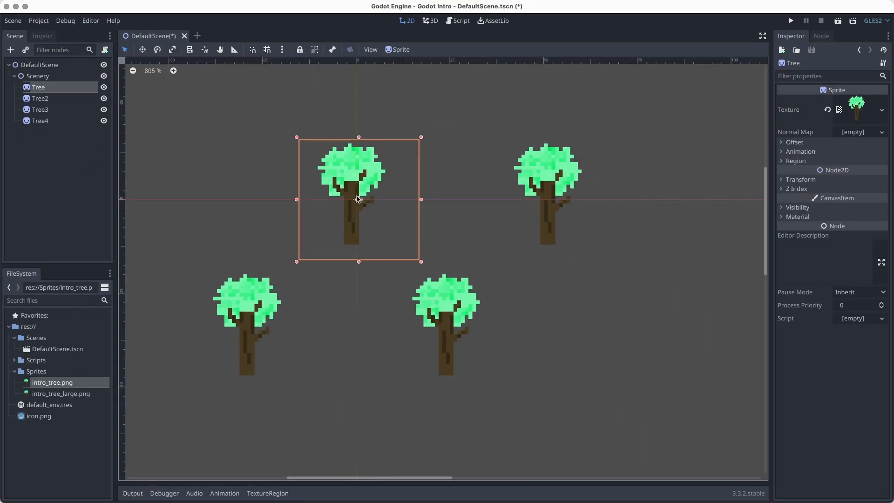
{"action": "left_click", "coordinate": [549, 205]}
{"action": "left_click", "coordinate": [460, 326]}
Step: Move the Tree3 sprite slightly down and to the left with the Move tool
{"action": "left_click", "coordinate": [246, 330]}
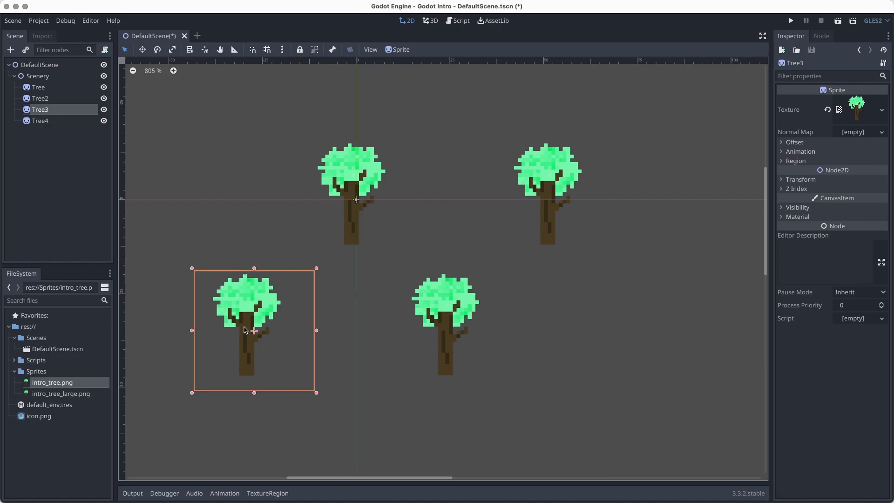
{"action": "key", "text": "w"}
{"action": "left_click_drag", "start_coordinate": [250, 317], "coordinate": [463, 193]}
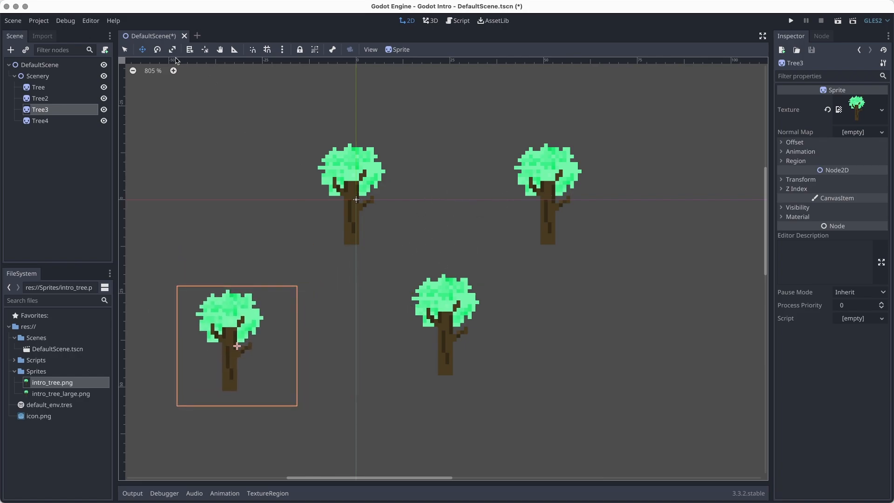
Step: Try to rotate the Tree3 sprite with the Rotate tool, then return to the Select tool
{"action": "left_click", "coordinate": [158, 49]}
{"action": "left_click_drag", "start_coordinate": [365, 279], "coordinate": [417, 271]}
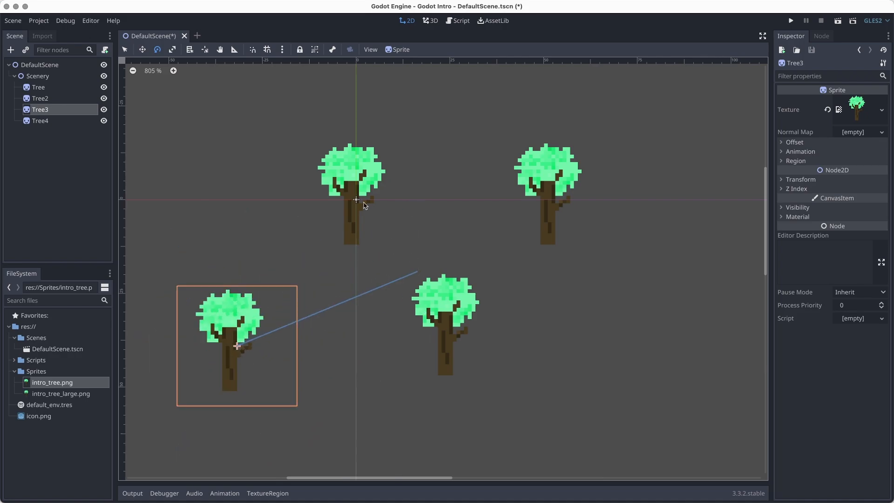
{"action": "left_click", "coordinate": [130, 50]}
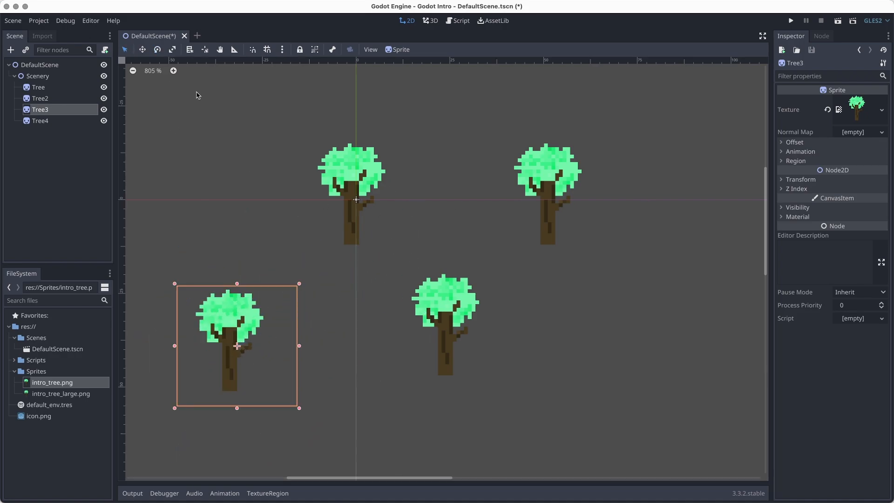
Step: Move the Tree2 sprite slightly to the left and down, then switch to the Scale tool
{"action": "left_click", "coordinate": [345, 171]}
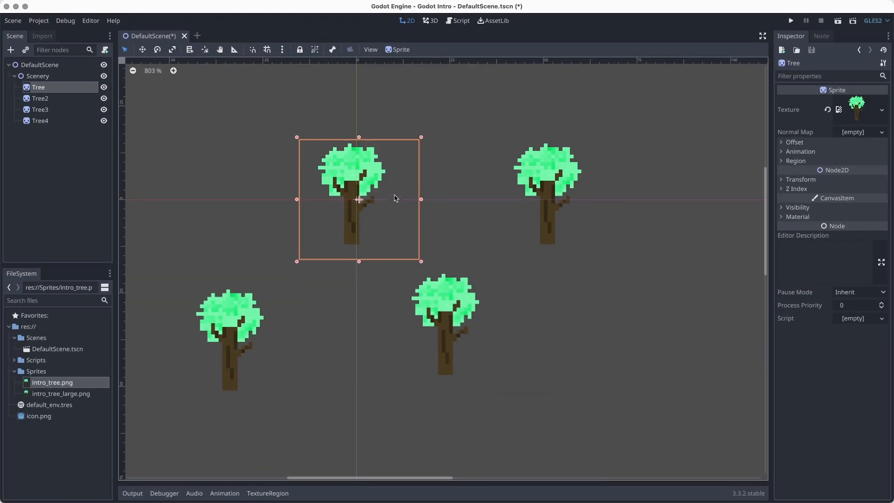
{"action": "key", "text": "q"}
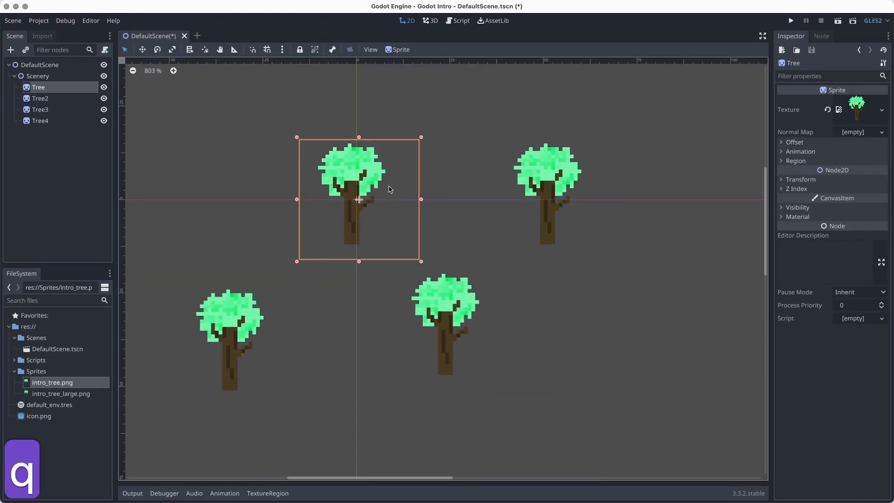
{"action": "left_click", "coordinate": [536, 188]}
{"action": "key", "text": "w"}
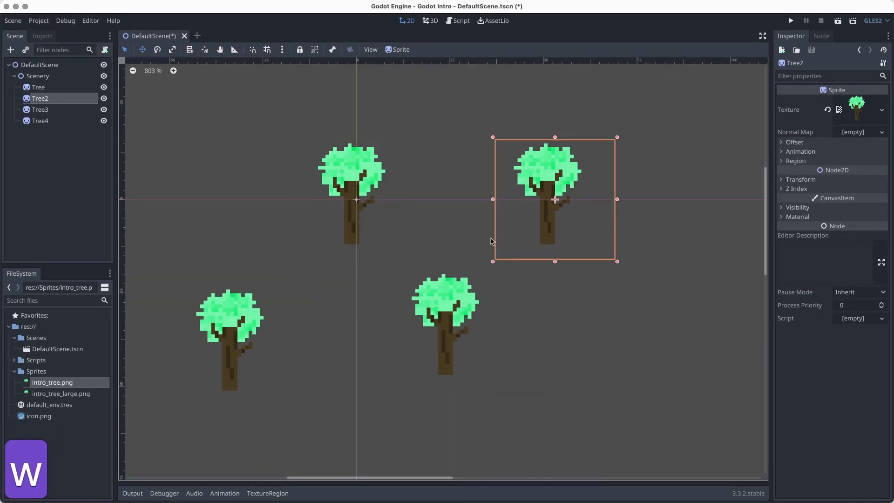
{"action": "left_click_drag", "start_coordinate": [592, 206], "coordinate": [636, 187]}
{"action": "key", "text": "e"}
{"action": "key", "text": "s"}
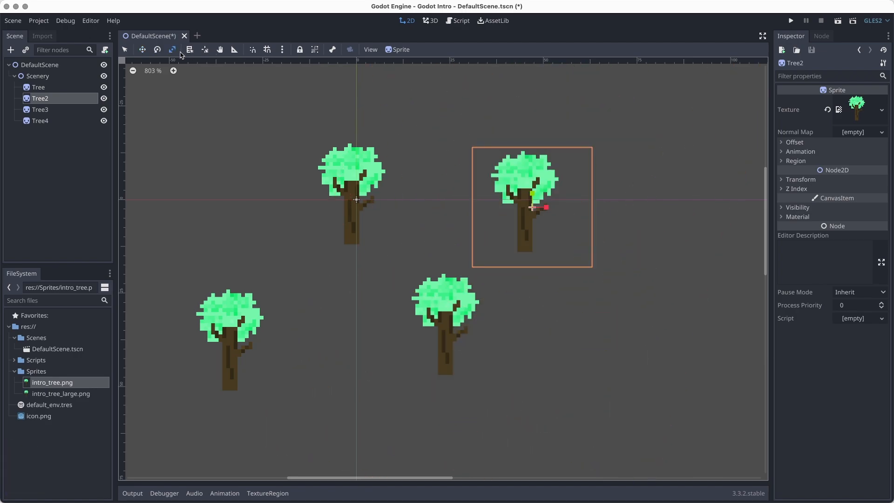
Step: Choose Tree from the list of overlapping nodes at the scene origin
{"action": "left_click", "coordinate": [190, 50]}
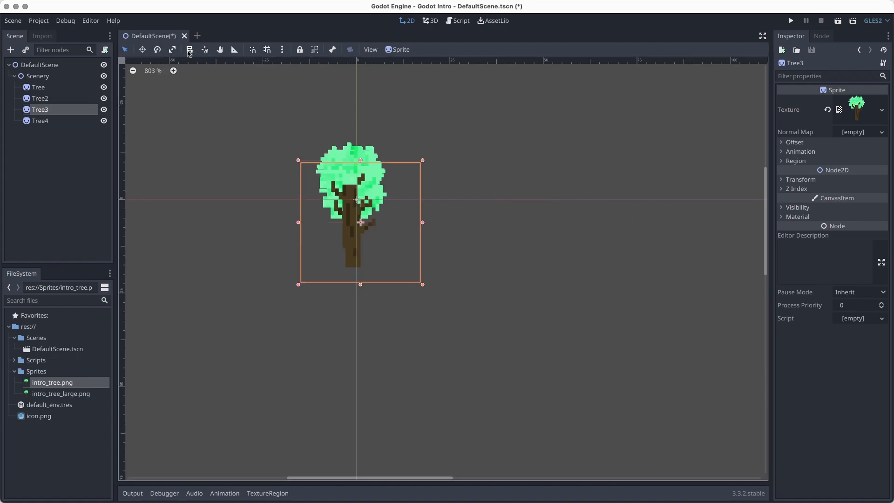
{"action": "left_click", "coordinate": [190, 50]}
{"action": "left_click", "coordinate": [356, 202]}
{"action": "right_click", "coordinate": [356, 202], "text": "alt"}
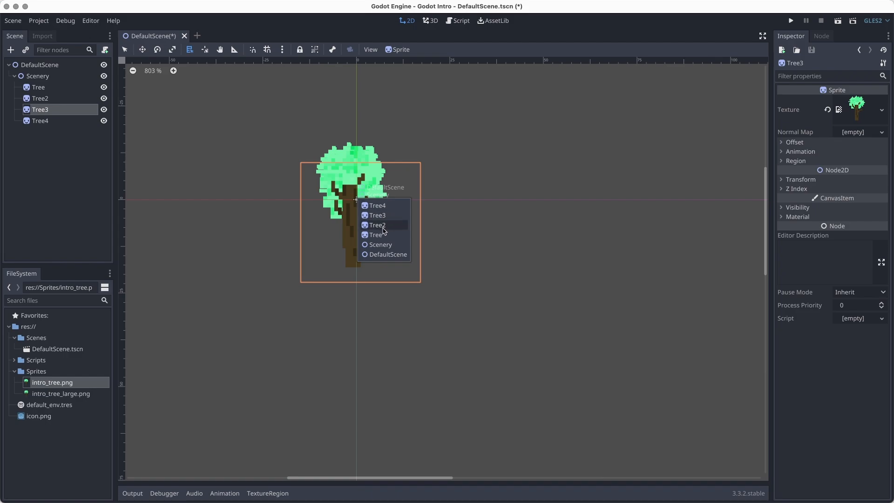
{"action": "left_click", "coordinate": [382, 238]}
{"action": "right_click", "coordinate": [357, 201], "text": "alt"}
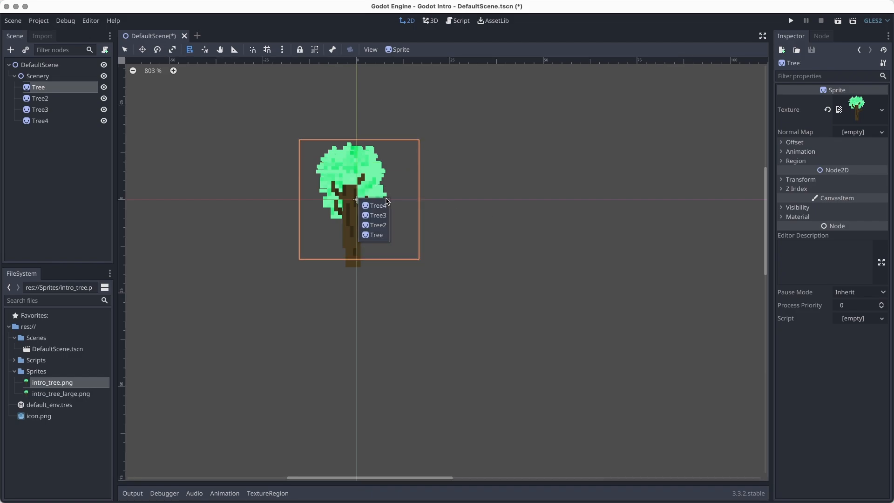
{"action": "left_click", "coordinate": [375, 235]}
Step: Move the Tree sprite away from the stack with the Move tool, then undo the recent moves of the tree sprites
{"action": "key", "text": "w"}
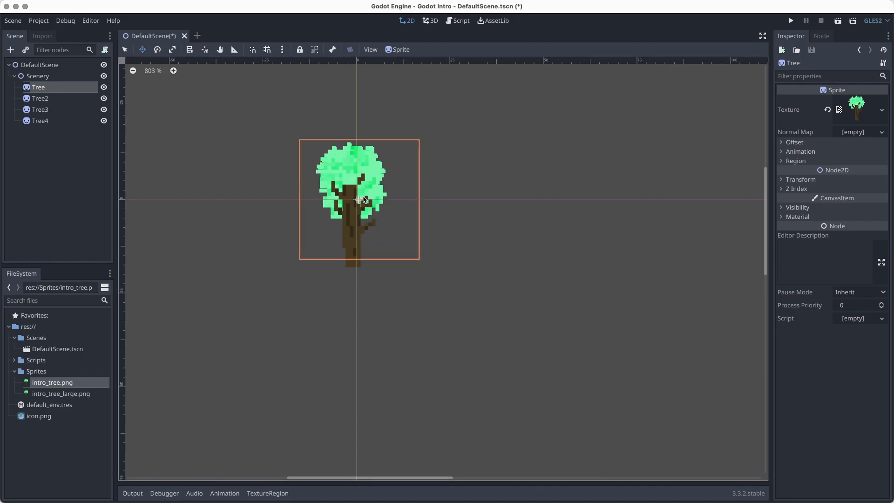
{"action": "left_click_drag", "start_coordinate": [381, 211], "coordinate": [560, 232]}
{"action": "key", "text": "super+z"}
{"action": "key", "text": "super+z"}
{"action": "key", "text": "super+z"}
{"action": "key", "text": "super+z"}
{"action": "key", "text": "super+z"}
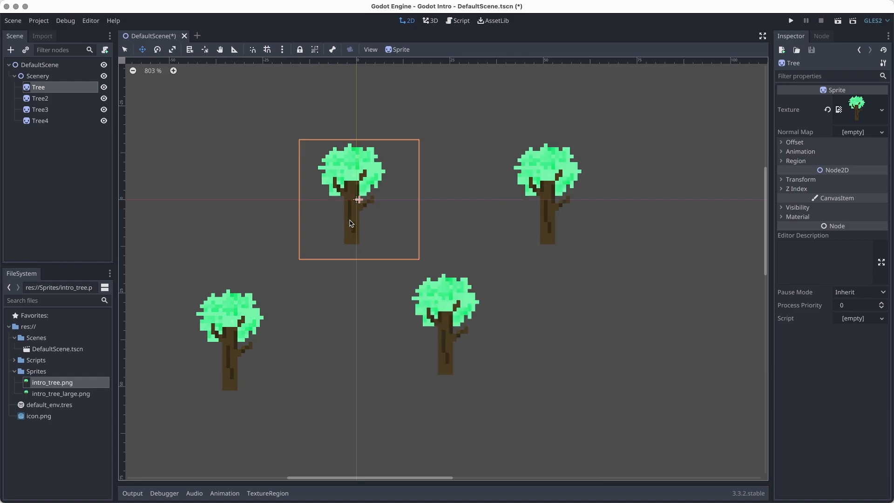
Step: Place the Tree sprite's pivot at the upper right of its canopy, try rotating around it, and undo the rotations
{"action": "left_click", "coordinate": [205, 50]}
{"action": "left_click_drag", "start_coordinate": [365, 203], "coordinate": [388, 160]}
{"action": "key", "text": "e"}
{"action": "left_click_drag", "start_coordinate": [443, 181], "coordinate": [468, 138]}
{"action": "key", "text": "super+z"}
{"action": "left_click_drag", "start_coordinate": [371, 171], "coordinate": [336, 238]}
{"action": "key", "text": "super+z"}
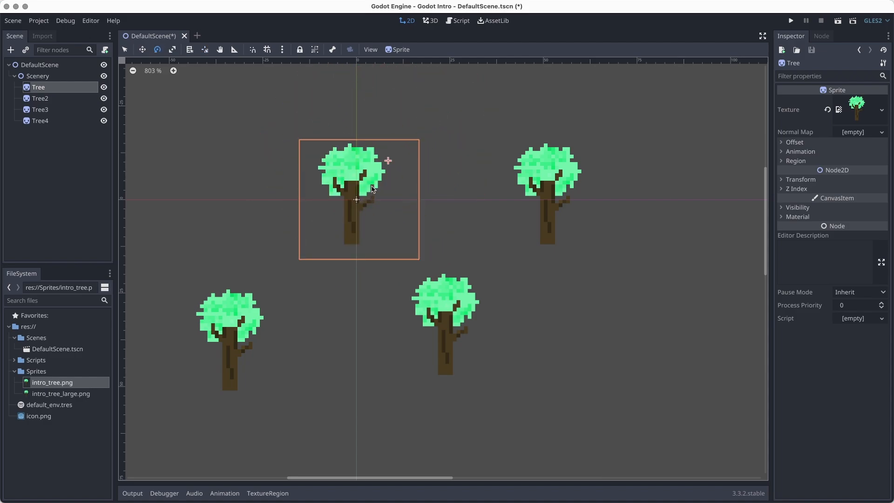
Step: Move the Tree sprite's pivot to the base of its trunk, try a rotation around it, and undo the pivot and rotation changes
{"action": "left_click", "coordinate": [205, 51]}
{"action": "left_click_drag", "start_coordinate": [386, 167], "coordinate": [350, 242]}
{"action": "key", "text": "e"}
{"action": "left_click_drag", "start_coordinate": [381, 209], "coordinate": [389, 186]}
{"action": "key", "text": "super+z"}
{"action": "key", "text": "super+z"}
{"action": "key", "text": "super+z"}
Step: Turn on grid snapping and configure the grid step as 16 px by 16 px
{"action": "left_click", "coordinate": [220, 50]}
{"action": "left_click_drag", "start_coordinate": [384, 218], "coordinate": [388, 199]}
{"action": "left_click", "coordinate": [267, 50]}
{"action": "key", "text": "w"}
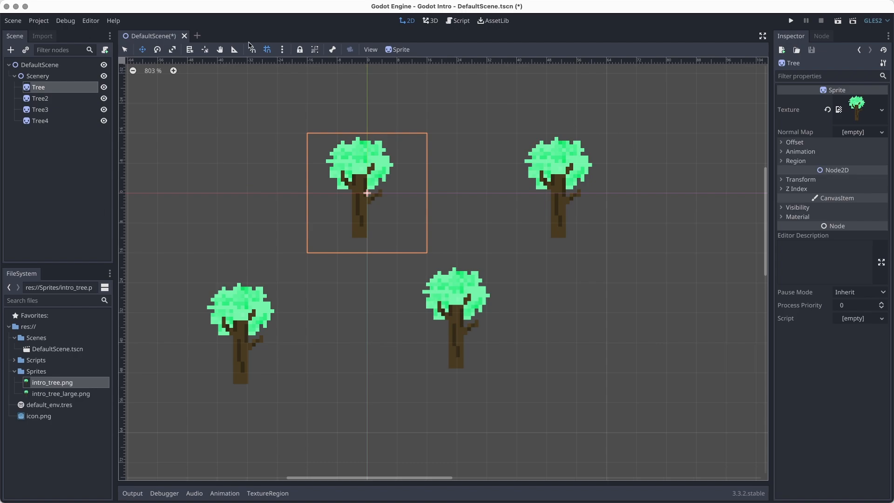
{"action": "left_click", "coordinate": [283, 50]}
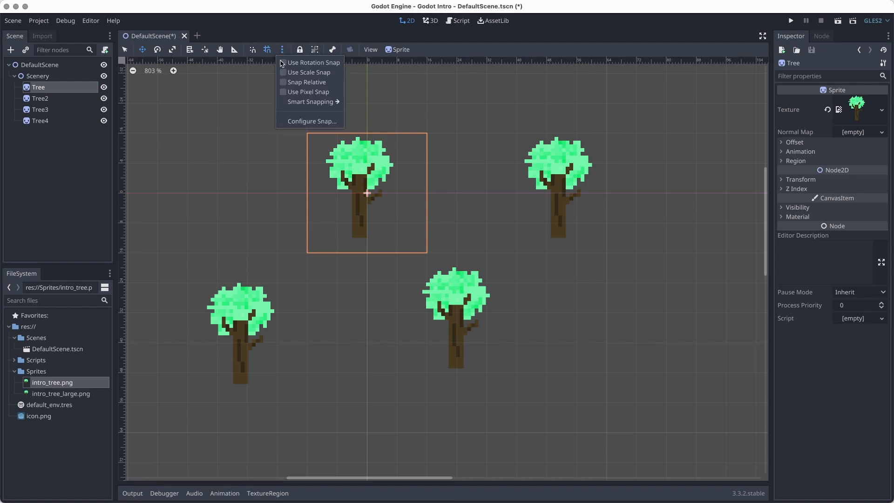
{"action": "left_click", "coordinate": [311, 121]}
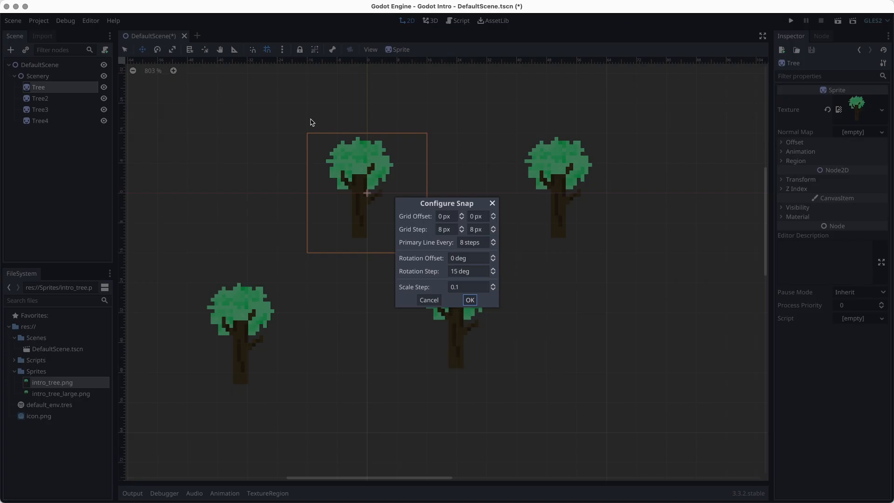
{"action": "left_click", "coordinate": [444, 229]}
{"action": "type", "text": "16"}
{"action": "left_click", "coordinate": [487, 228]}
{"action": "type", "text": "1"}
{"action": "left_click", "coordinate": [472, 300]}
Step: Snap the Tree3, Tree4 and Tree2 sprites to nearby grid positions, then turn grid snapping off
{"action": "mouse_move", "coordinate": [376, 200]}
{"action": "left_mouse_down"}
{"action": "mouse_move", "coordinate": [434, 200]}
{"action": "mouse_move", "coordinate": [310, 193]}
{"action": "mouse_move", "coordinate": [434, 199]}
{"action": "mouse_move", "coordinate": [380, 239]}
{"action": "mouse_move", "coordinate": [378, 195]}
{"action": "left_mouse_up"}
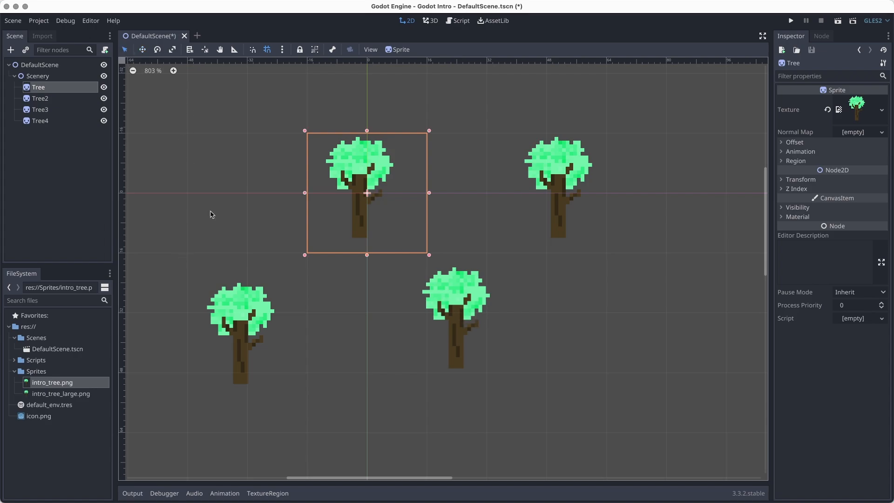
{"action": "left_click_drag", "start_coordinate": [225, 353], "coordinate": [239, 342]}
{"action": "left_click_drag", "start_coordinate": [456, 323], "coordinate": [471, 306]}
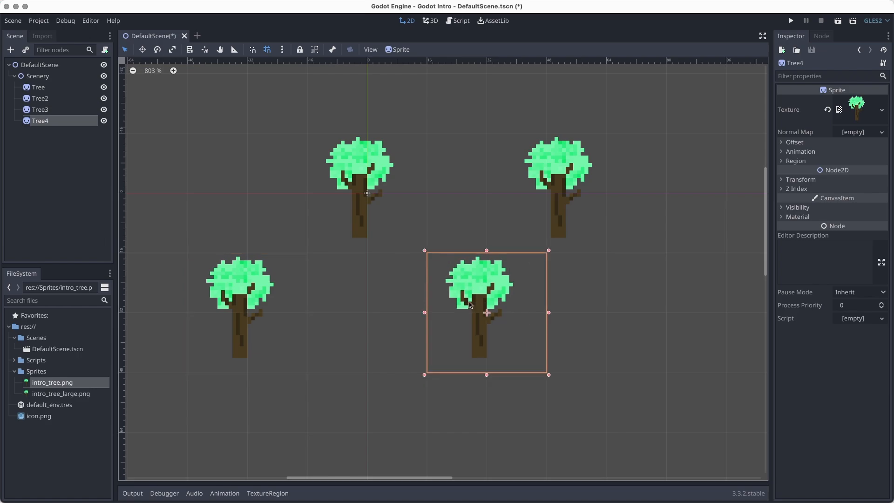
{"action": "left_click", "coordinate": [573, 193]}
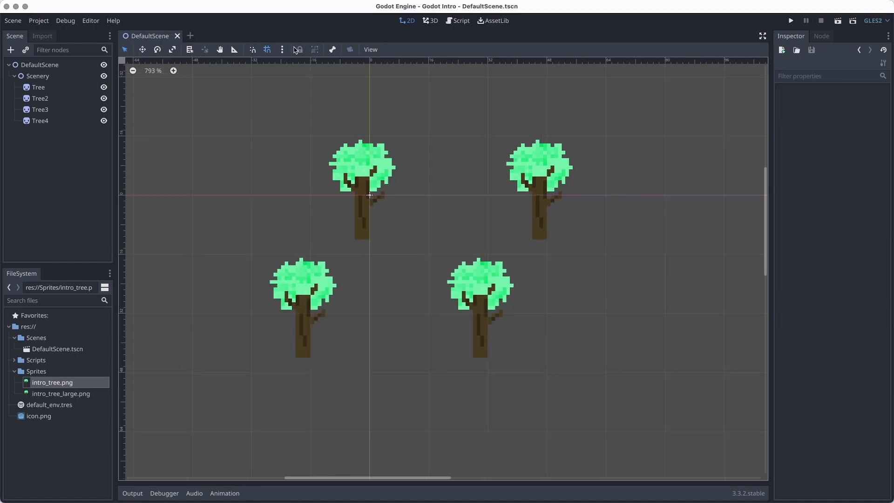
{"action": "left_click", "coordinate": [268, 50]}
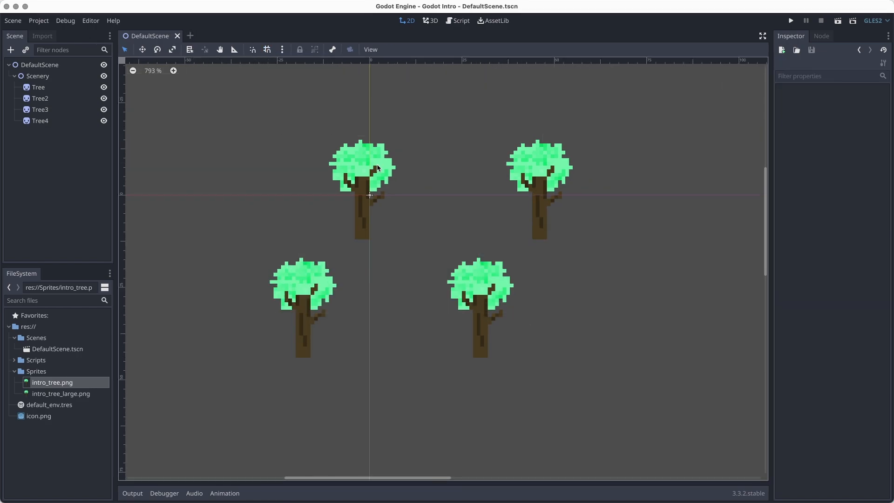
Step: Lock the Tree sprite in place and try to move it on the canvas
{"action": "left_click", "coordinate": [377, 187]}
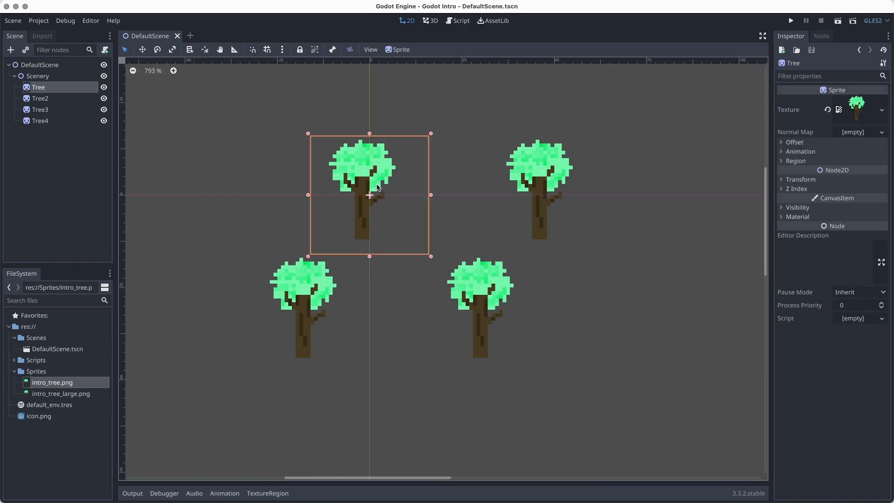
{"action": "left_click", "coordinate": [299, 49]}
{"action": "left_click_drag", "start_coordinate": [367, 200], "coordinate": [389, 187]}
{"action": "left_click", "coordinate": [376, 180]}
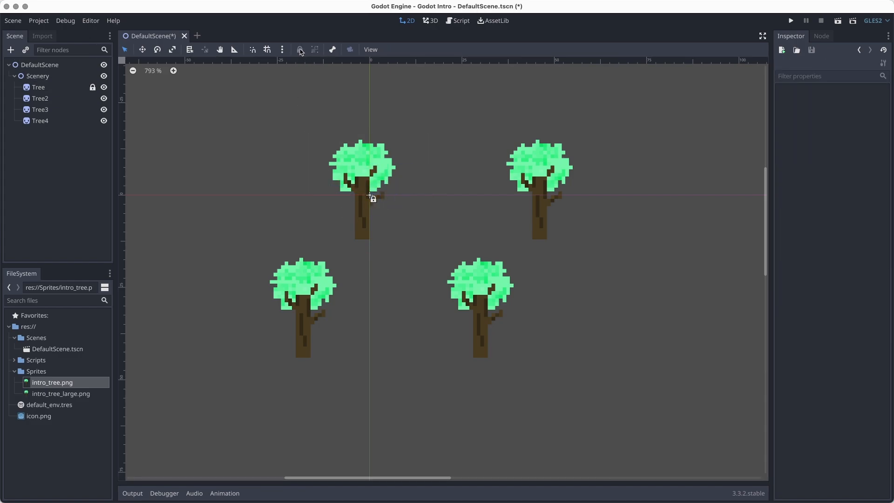
Step: Unlock the Tree sprite and make its children not selectable, testing the setting with a small move
{"action": "left_click", "coordinate": [59, 85]}
{"action": "left_click", "coordinate": [310, 53]}
{"action": "left_click", "coordinate": [312, 51]}
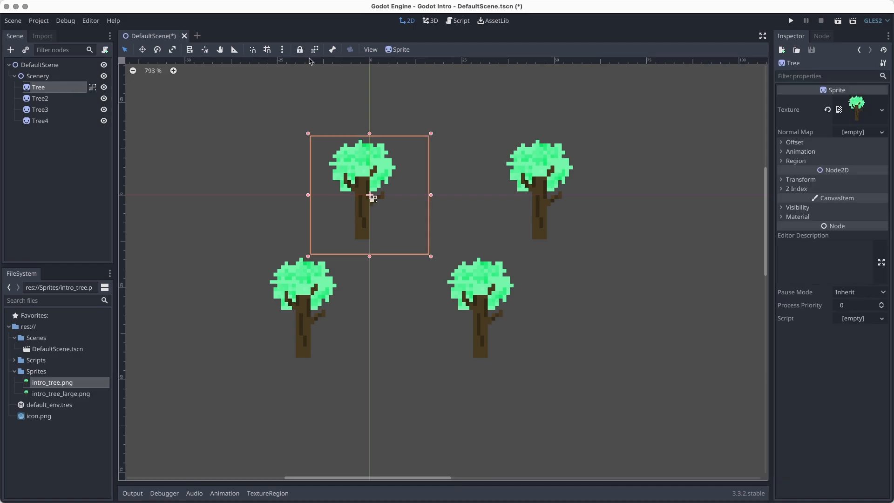
{"action": "left_click", "coordinate": [397, 201]}
{"action": "mouse_move", "coordinate": [371, 196]}
{"action": "left_mouse_down"}
{"action": "mouse_move", "coordinate": [361, 225]}
{"action": "mouse_move", "coordinate": [390, 185]}
{"action": "mouse_move", "coordinate": [372, 197]}
{"action": "left_mouse_up"}
{"action": "left_click", "coordinate": [315, 51]}
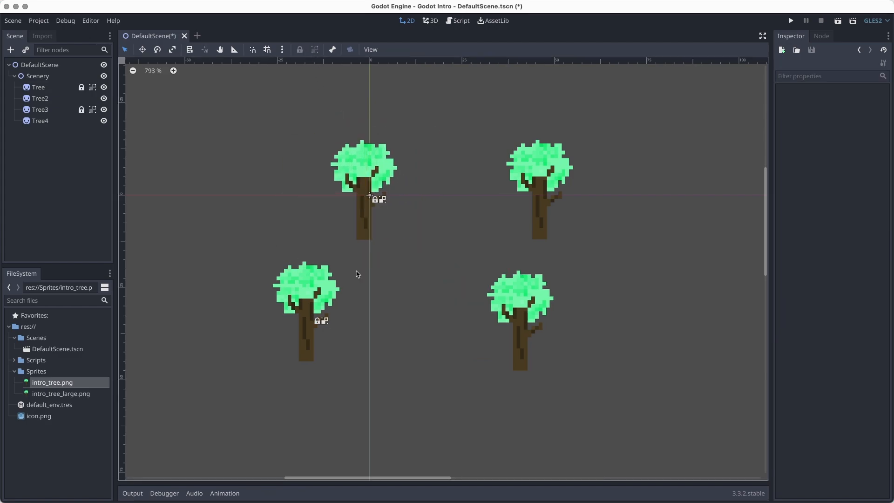
Step: Undo the locking, grouping and moves of the tree sprites, then save the scene
{"action": "key", "text": "super+z"}
{"action": "key", "text": "super+z"}
{"action": "key", "text": "super+z"}
{"action": "key", "text": "super+z"}
{"action": "key", "text": "super+z"}
{"action": "key", "text": "super+z"}
{"action": "key", "text": "super+z"}
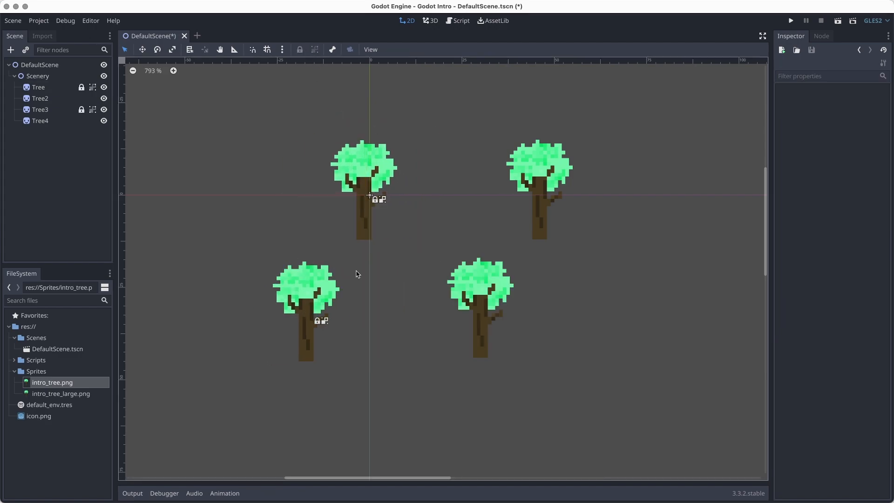
{"action": "key", "text": "super+z"}
{"action": "key", "text": "super+z"}
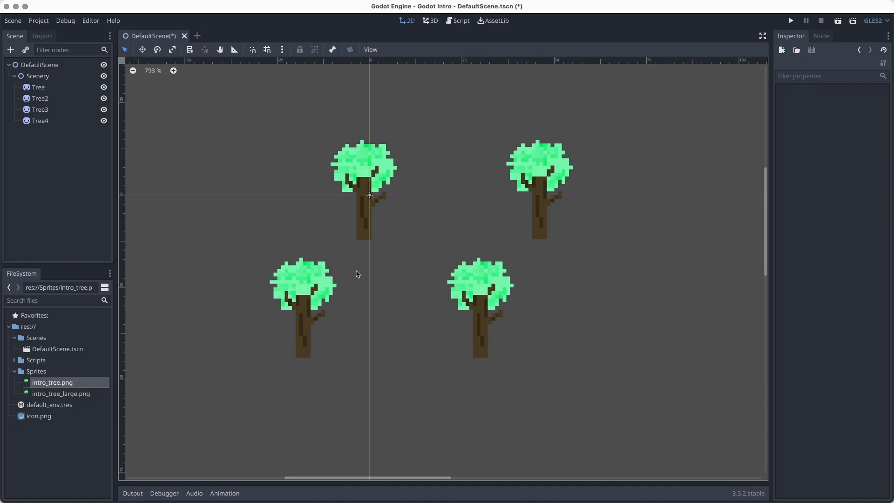
{"action": "key", "text": "super+s"}
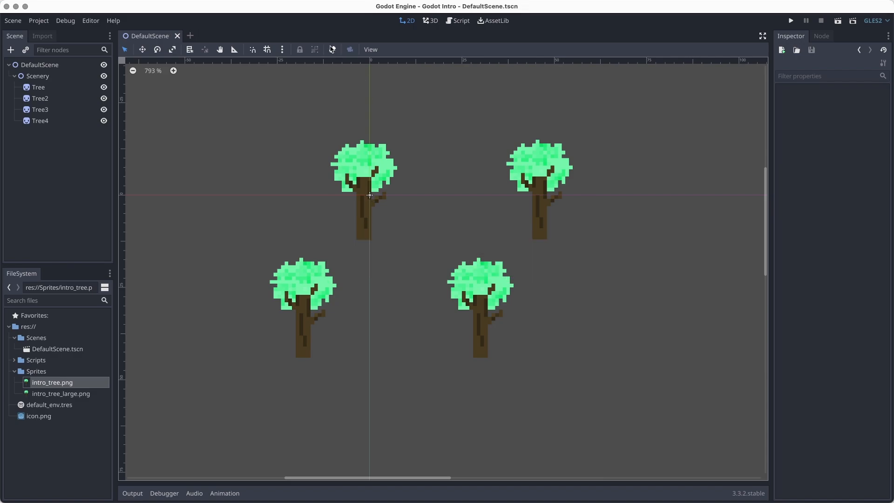
Step: Try out the Tree sprite's Offset, Flip H and Flip V properties, switching each flip on and back off
{"action": "scroll", "coordinate": [370, 200], "scroll_direction": "down", "scroll_amount": 1}
{"action": "left_click", "coordinate": [370, 200]}
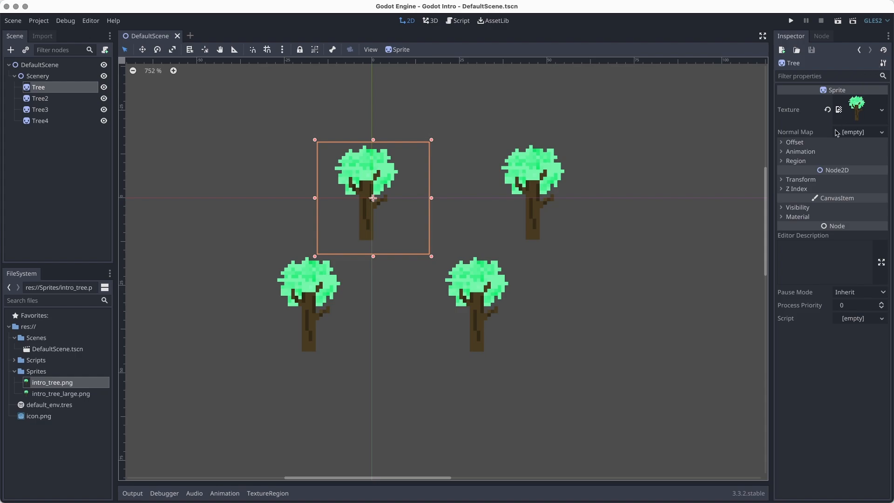
{"action": "left_click", "coordinate": [822, 145]}
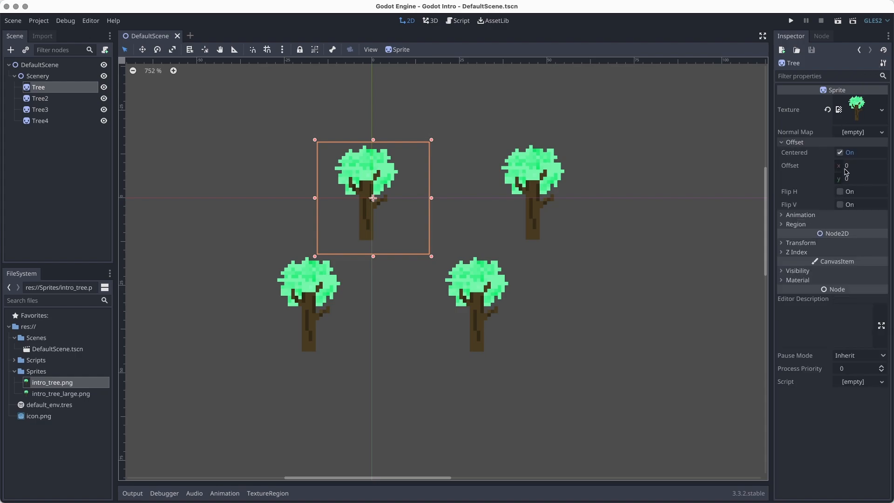
{"action": "mouse_move", "coordinate": [838, 167]}
{"action": "left_mouse_down"}
{"action": "mouse_move", "coordinate": [853, 167]}
{"action": "mouse_move", "coordinate": [830, 167]}
{"action": "mouse_move", "coordinate": [853, 166]}
{"action": "mouse_move", "coordinate": [836, 166]}
{"action": "mouse_move", "coordinate": [850, 167]}
{"action": "mouse_move", "coordinate": [855, 179]}
{"action": "mouse_move", "coordinate": [829, 179]}
{"action": "left_mouse_up"}
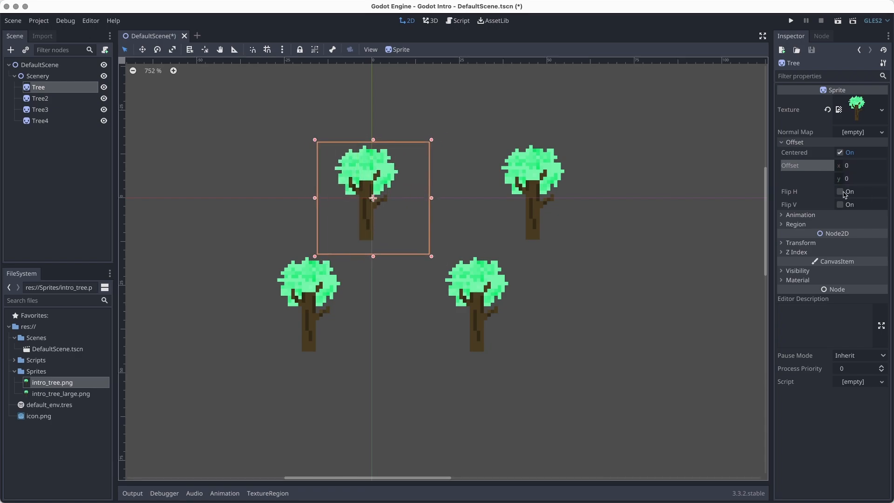
{"action": "left_click", "coordinate": [845, 195]}
{"action": "left_click", "coordinate": [845, 194]}
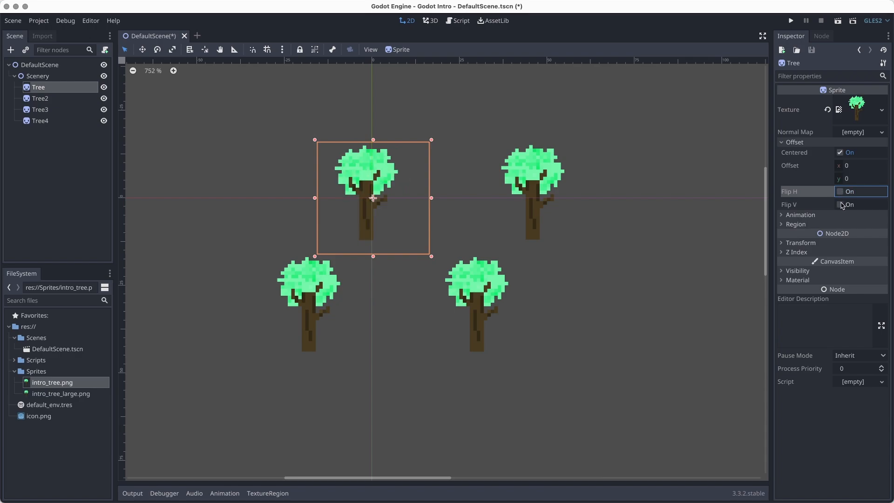
{"action": "left_click", "coordinate": [843, 206]}
{"action": "left_click", "coordinate": [843, 206]}
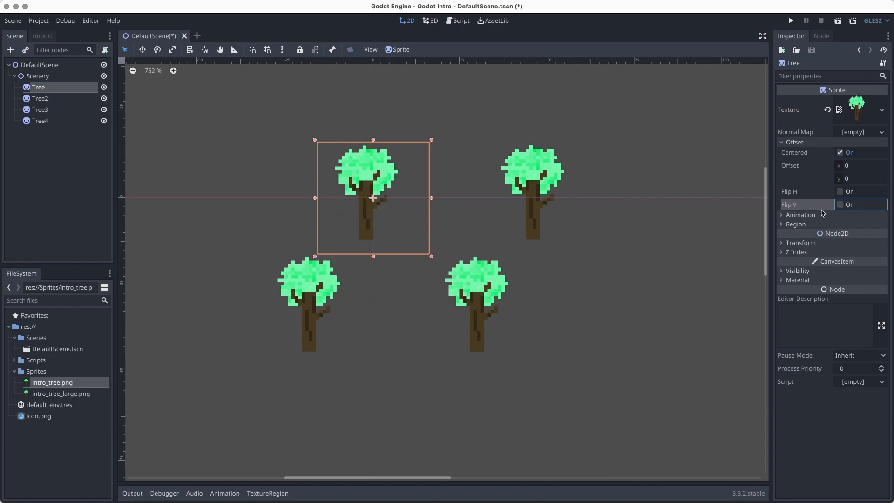
Step: Examine the Tree sprite's Animation and Region properties
{"action": "left_click", "coordinate": [794, 142]}
{"action": "left_click", "coordinate": [801, 151]}
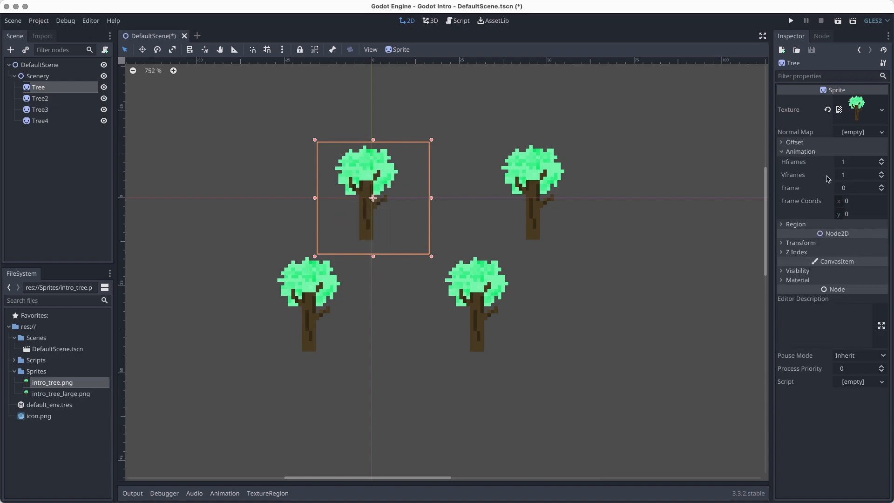
{"action": "left_click", "coordinate": [808, 153]}
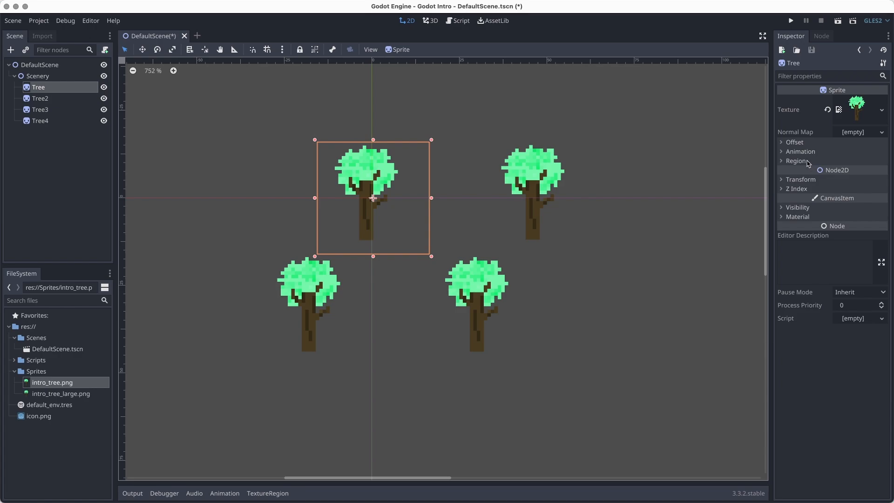
{"action": "left_click", "coordinate": [807, 162]}
{"action": "left_click", "coordinate": [807, 163]}
Step: Reset the Tree sprite's position to 0 on both axes, trying out a different X value in between
{"action": "left_click", "coordinate": [799, 180]}
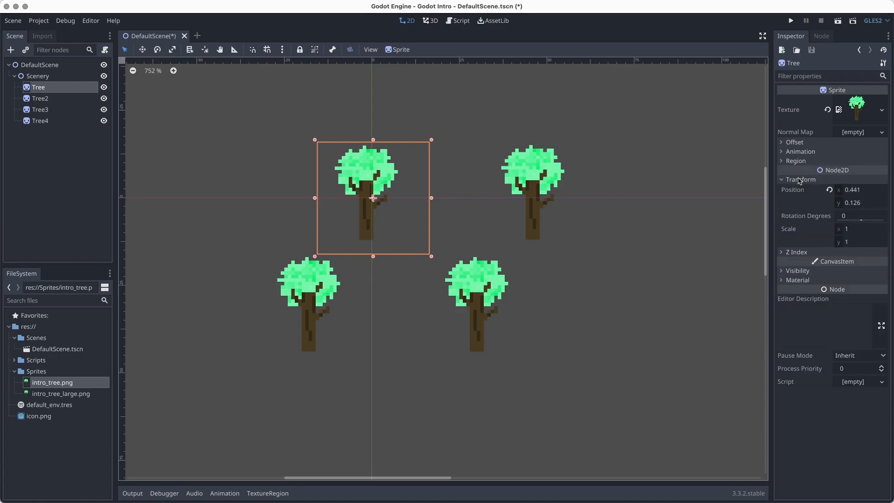
{"action": "left_click", "coordinate": [830, 190]}
{"action": "left_click_drag", "start_coordinate": [840, 191], "coordinate": [782, 190]}
{"action": "left_click", "coordinate": [829, 190]}
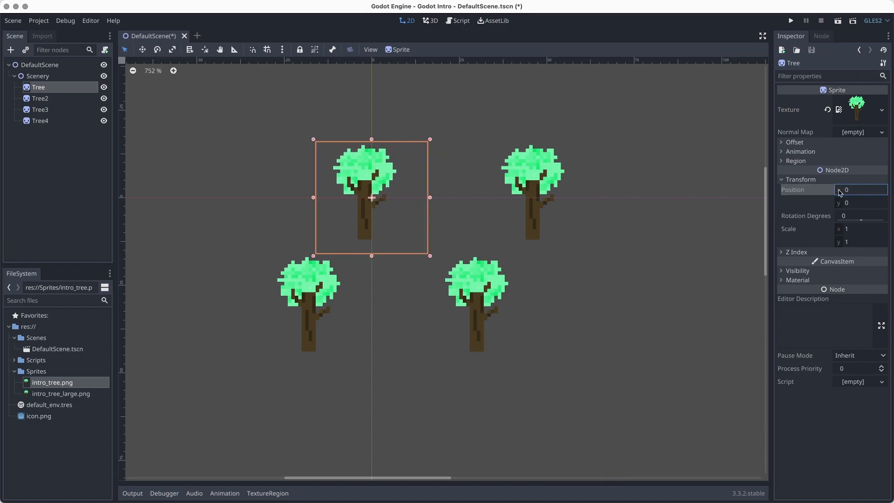
Step: Save the scene and collapse the Tree sprite's Transform properties
{"action": "left_click_drag", "start_coordinate": [856, 216], "coordinate": [853, 237]}
{"action": "key", "text": "ctrl+s"}
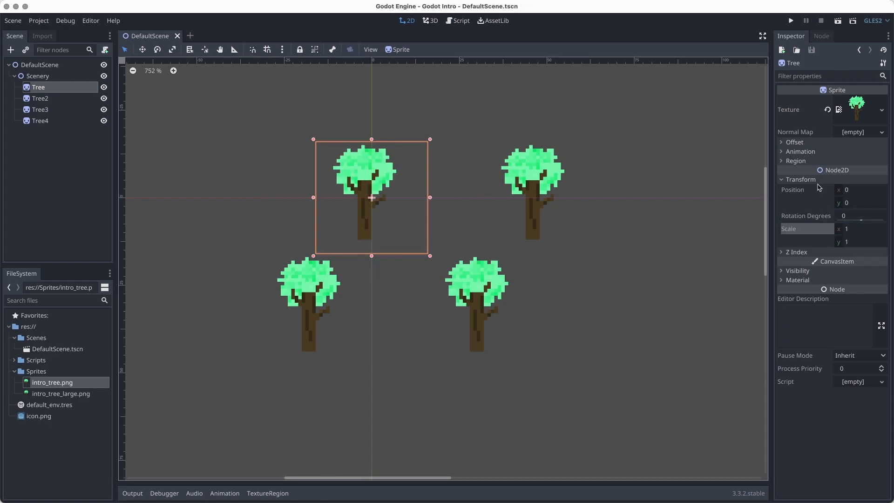
{"action": "left_click", "coordinate": [811, 179]}
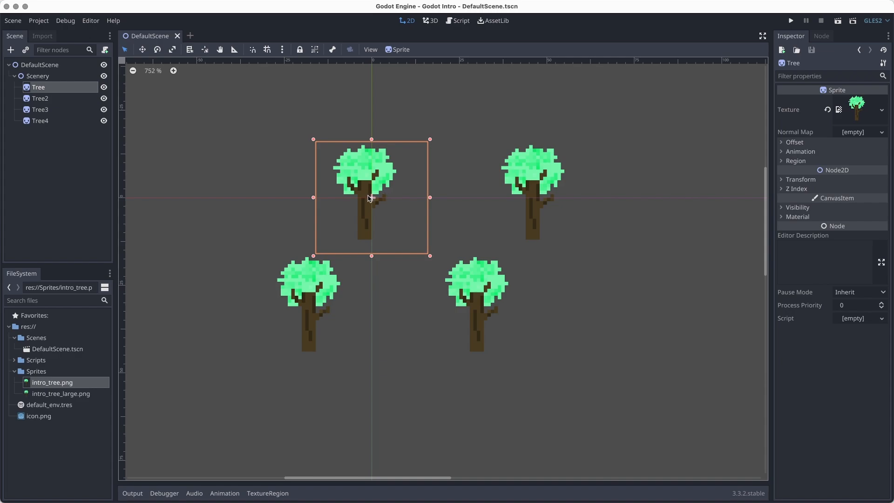
Step: Try out the Tree sprite's Z Index while it overlaps the tree below, set it back to 0 and return the sprite near the origin
{"action": "left_click_drag", "start_coordinate": [370, 198], "coordinate": [321, 252]}
{"action": "left_click", "coordinate": [825, 190]}
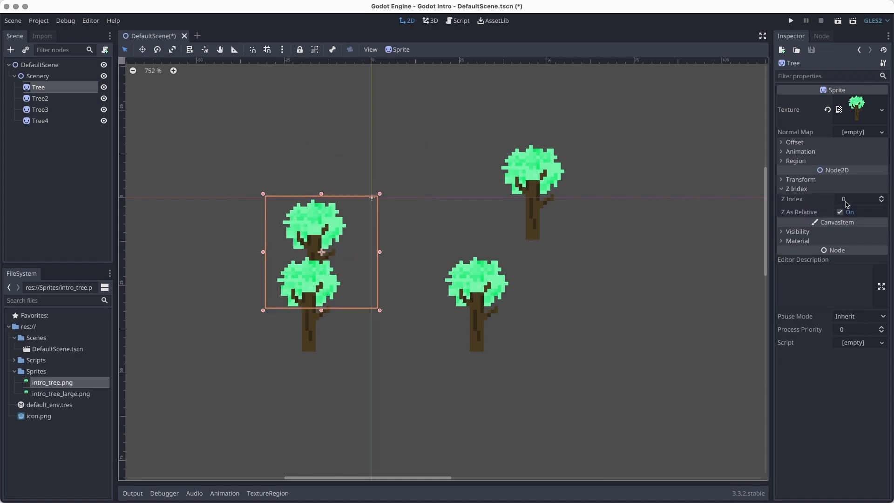
{"action": "left_click", "coordinate": [882, 198]}
{"action": "left_click", "coordinate": [883, 203]}
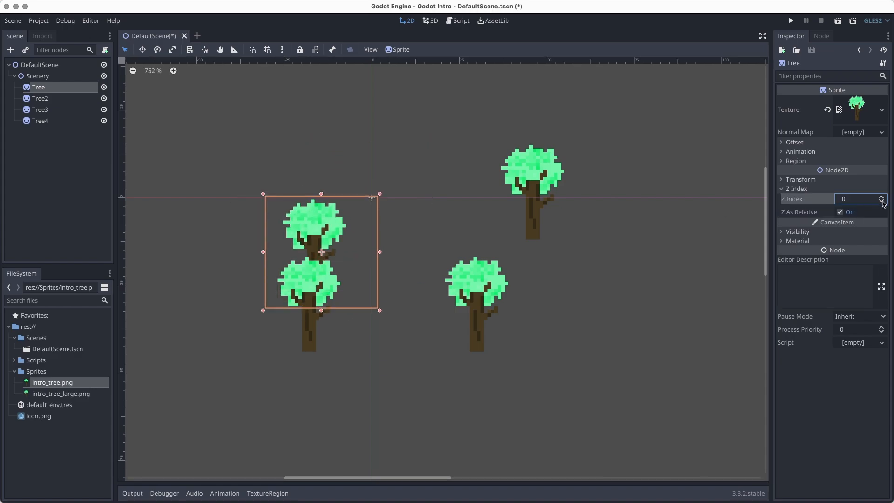
{"action": "key", "text": "super+s"}
{"action": "left_click_drag", "start_coordinate": [329, 250], "coordinate": [373, 183]}
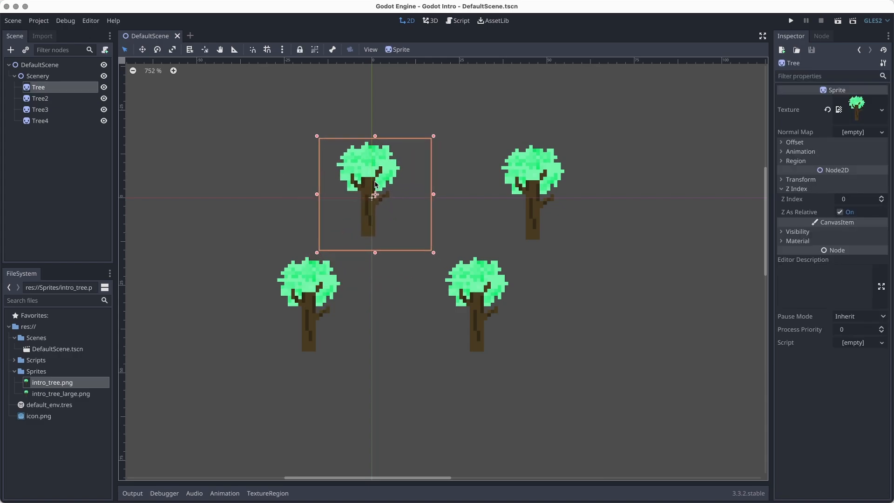
{"action": "key", "text": "super+s"}
Step: Reset the Tree sprite's position to its default, collapse its transform and Z Index properties, and save the scene
{"action": "left_click", "coordinate": [866, 180]}
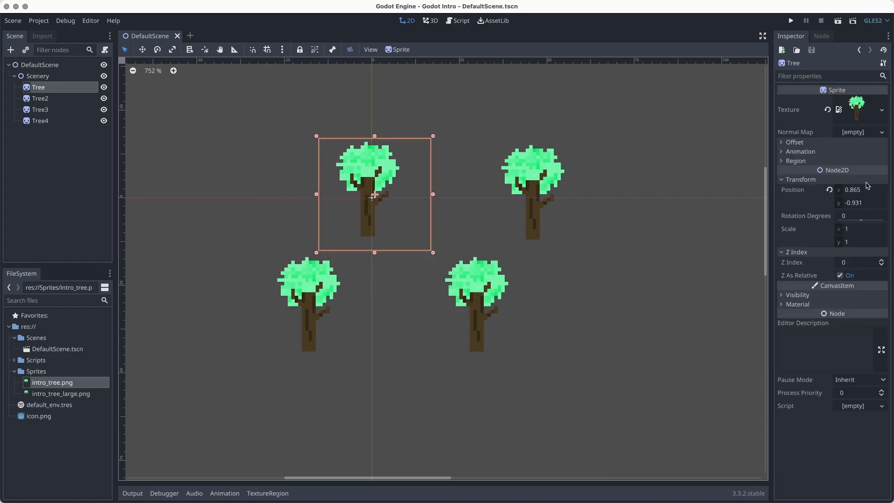
{"action": "left_click", "coordinate": [829, 190]}
{"action": "left_click", "coordinate": [815, 181]}
{"action": "left_click", "coordinate": [808, 189]}
{"action": "key", "text": "super+s"}
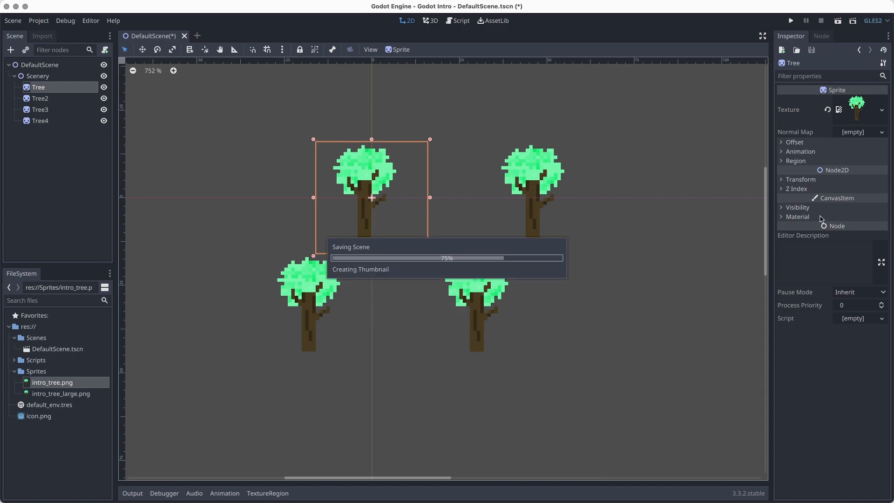
Step: Turn the Tree sprite's Visible property off and back on
{"action": "left_click", "coordinate": [818, 208]}
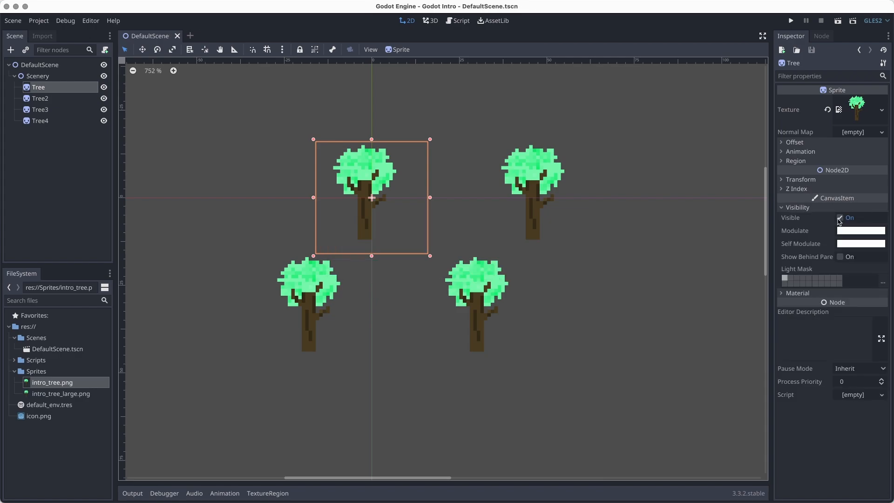
{"action": "left_click", "coordinate": [840, 219]}
{"action": "left_click", "coordinate": [840, 219]}
Step: Set the Tree sprite's Modulate colour to a medium grey with R, G and B at 117
{"action": "left_click", "coordinate": [860, 231]}
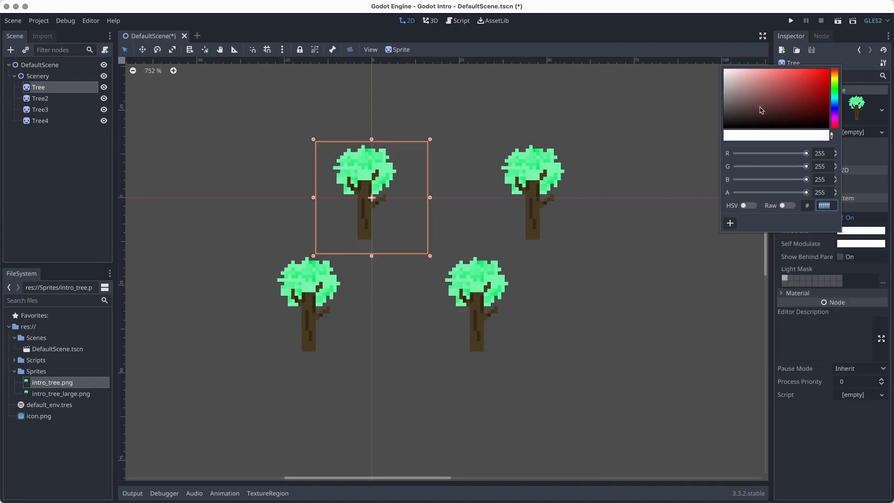
{"action": "left_click_drag", "start_coordinate": [761, 109], "coordinate": [755, 69]}
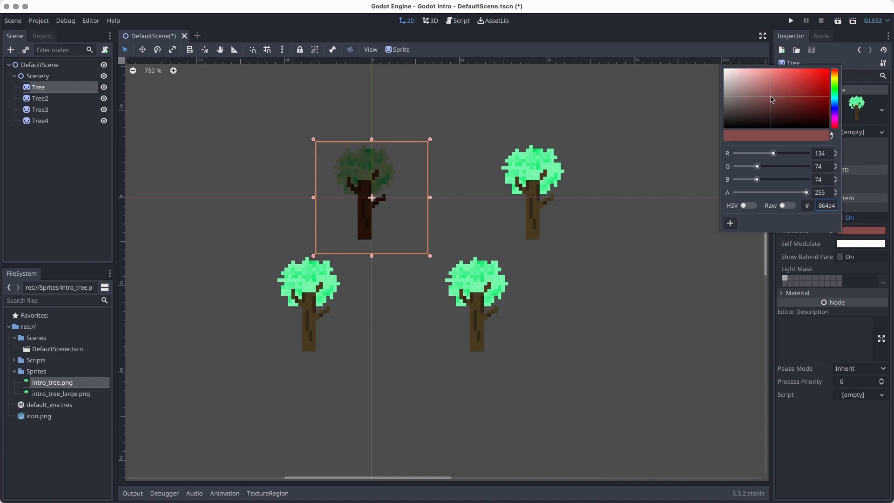
{"action": "left_click_drag", "start_coordinate": [772, 100], "coordinate": [723, 101]}
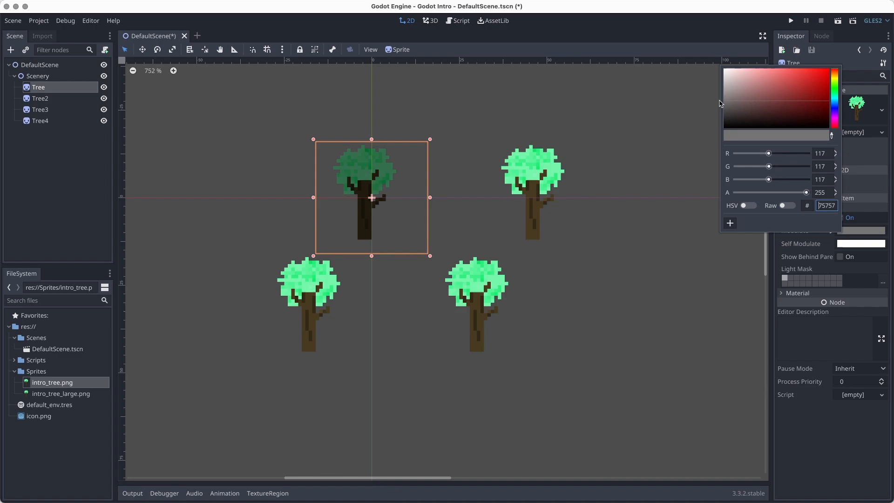
{"action": "left_click", "coordinate": [698, 113]}
Step: Set the Scenery node's Modulate to a light blue with R 161, G 183 and B 235
{"action": "left_click", "coordinate": [47, 77]}
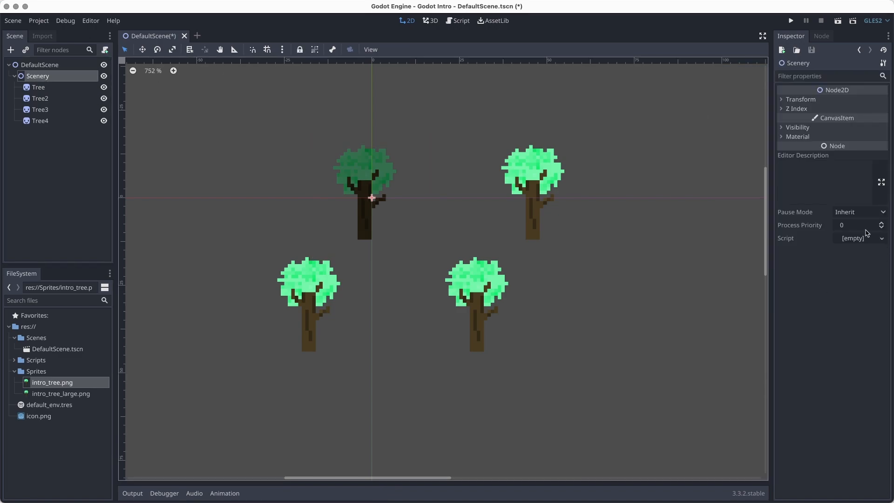
{"action": "left_click", "coordinate": [797, 128]}
{"action": "left_click", "coordinate": [869, 151]}
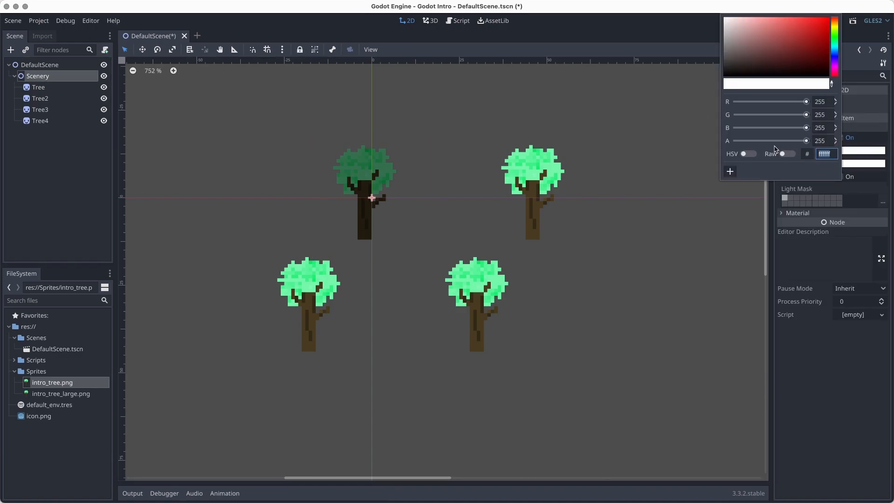
{"action": "left_click_drag", "start_coordinate": [835, 38], "coordinate": [835, 54]}
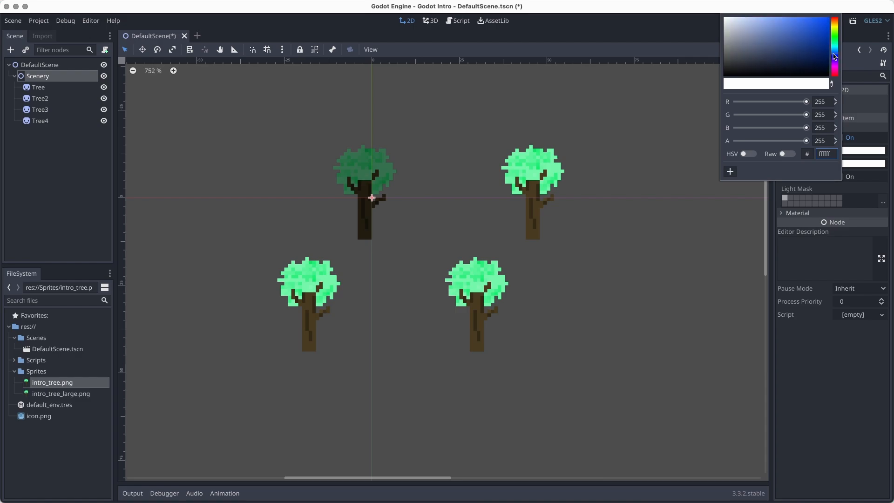
{"action": "left_click_drag", "start_coordinate": [764, 44], "coordinate": [759, 24]}
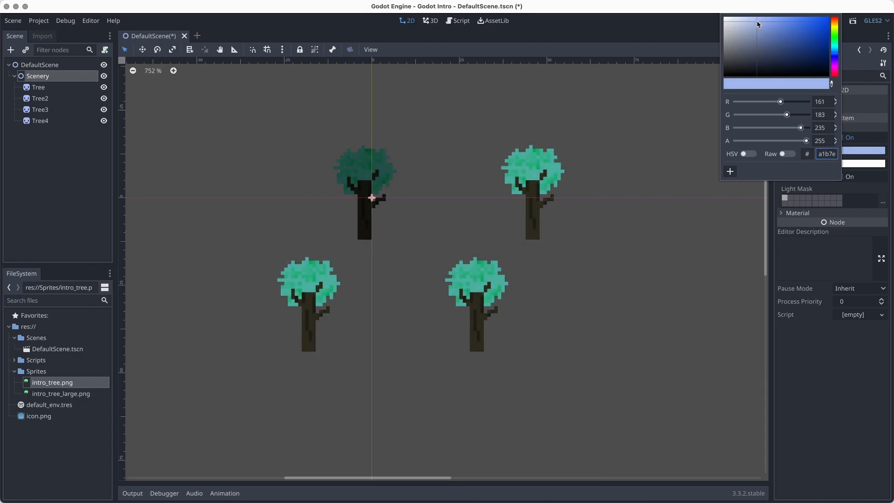
{"action": "left_click", "coordinate": [637, 125]}
Step: Set the Tree sprite's Self Modulate to a light green with R 136, G 241 and B 88
{"action": "left_click", "coordinate": [52, 88]}
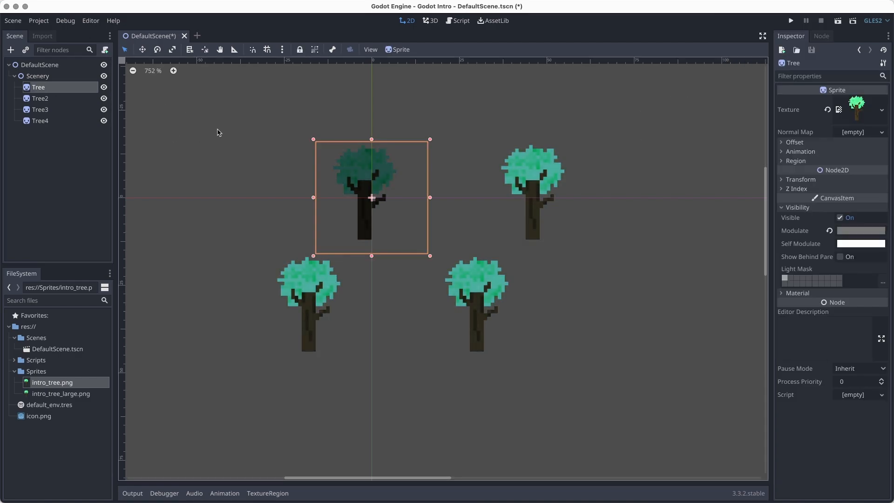
{"action": "left_click", "coordinate": [844, 242]}
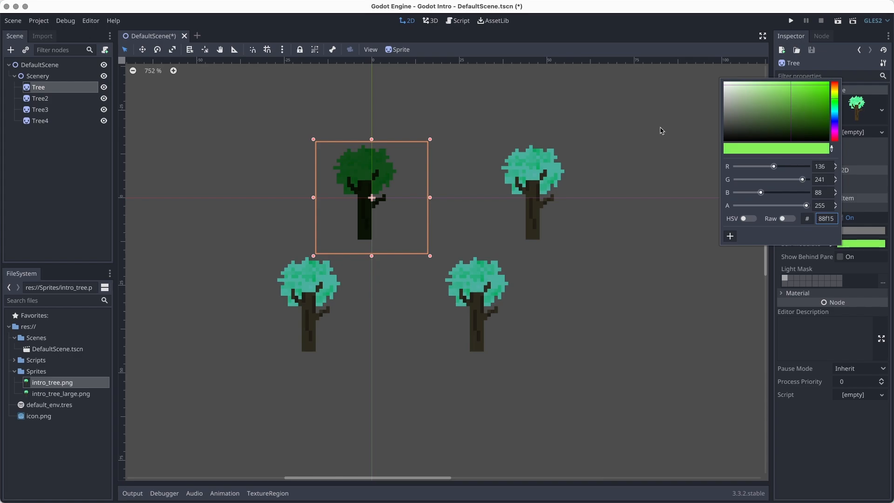
{"action": "left_click", "coordinate": [680, 256]}
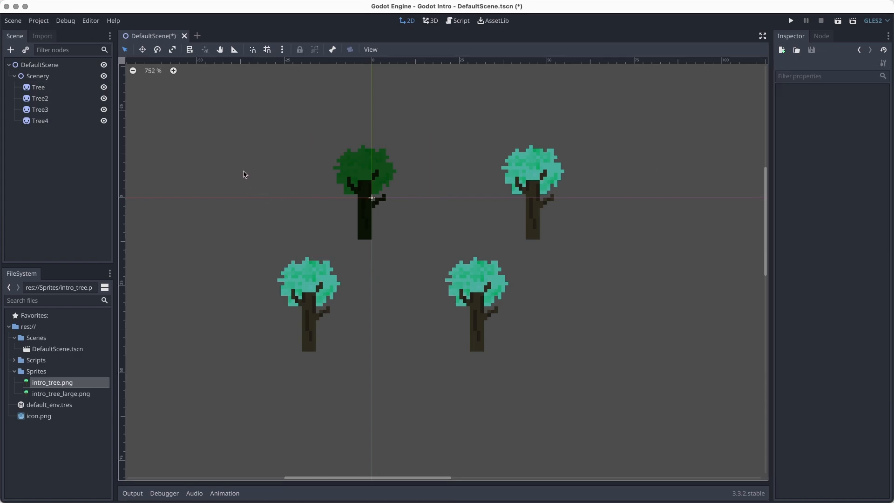
Step: Reset the Scenery node's Modulate and the Tree sprite's Modulate and Self Modulate to their defaults
{"action": "left_click", "coordinate": [47, 76]}
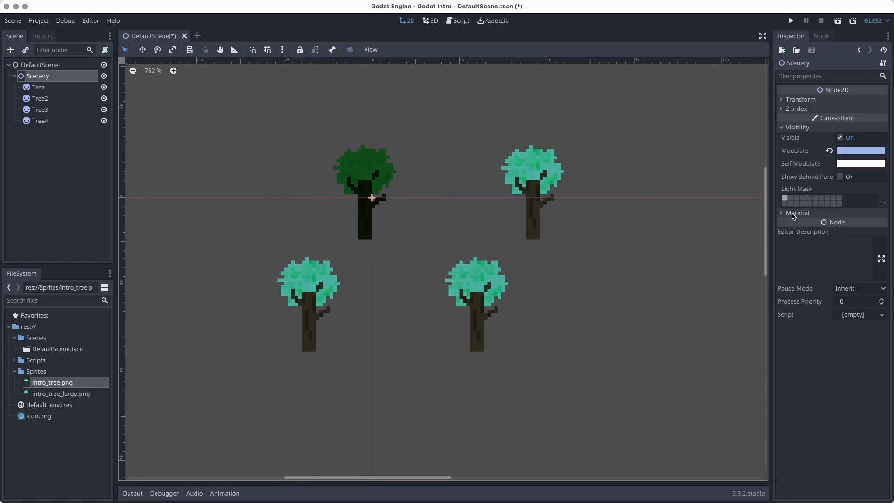
{"action": "left_click", "coordinate": [829, 150]}
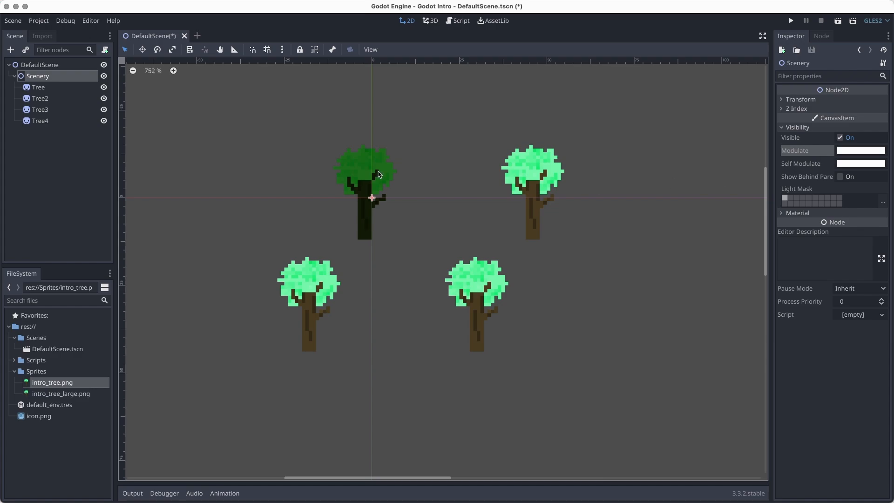
{"action": "left_click", "coordinate": [53, 89]}
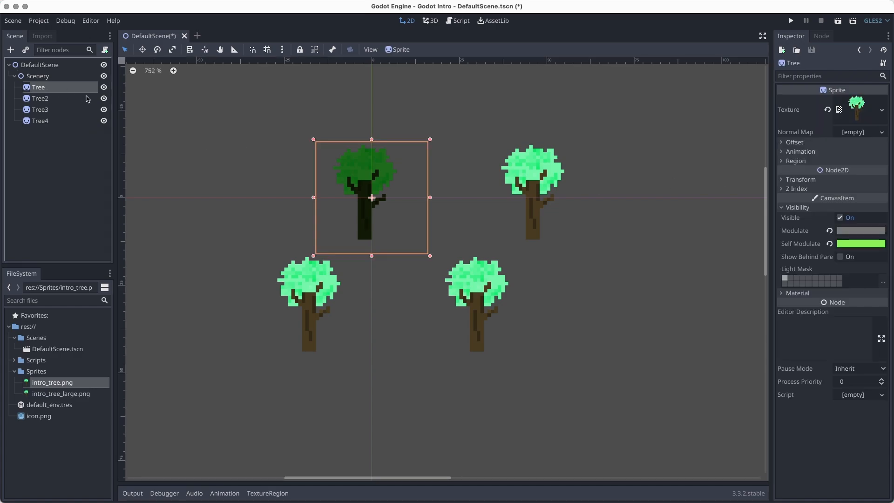
{"action": "left_click", "coordinate": [829, 231]}
{"action": "left_click", "coordinate": [829, 243]}
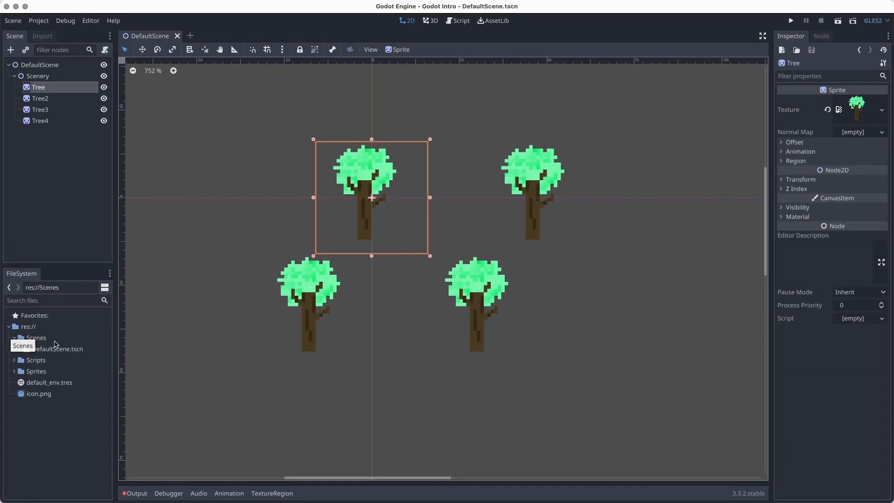
Step: Create a new scene named Player in the Scenes folder
{"action": "left_click", "coordinate": [84, 344]}
{"action": "right_click", "coordinate": [86, 344]}
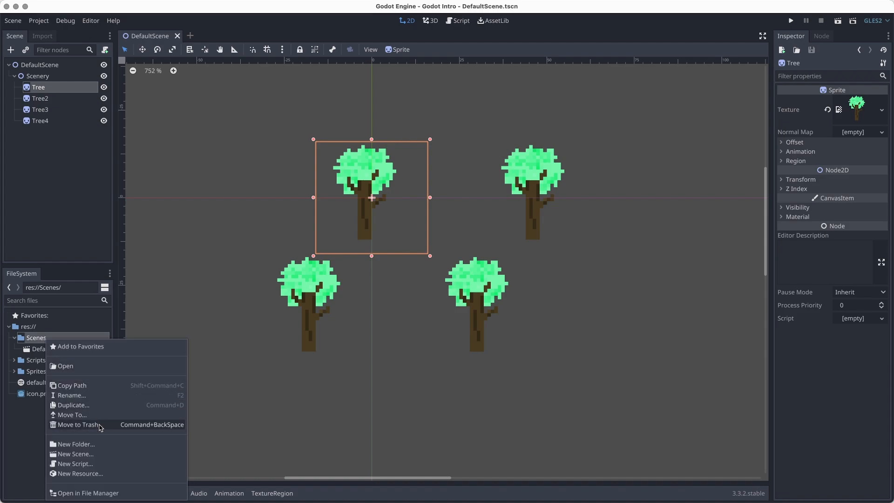
{"action": "left_click", "coordinate": [75, 454]}
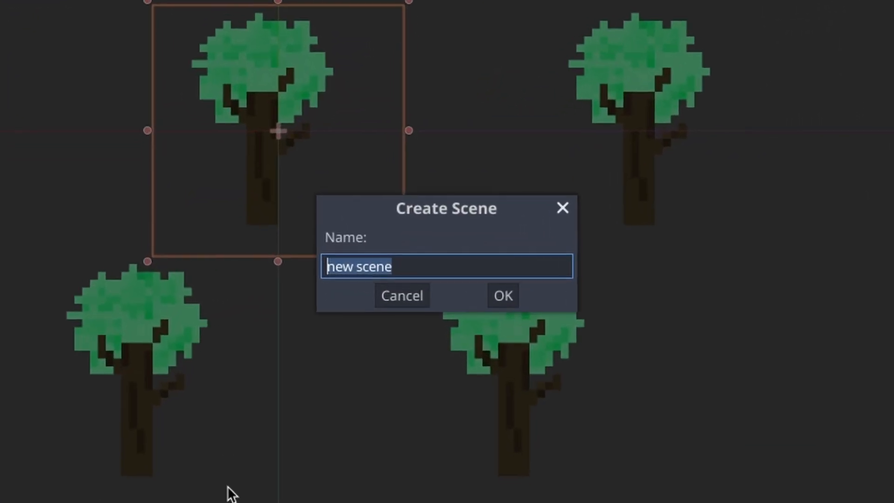
{"action": "type", "text": "Player"}
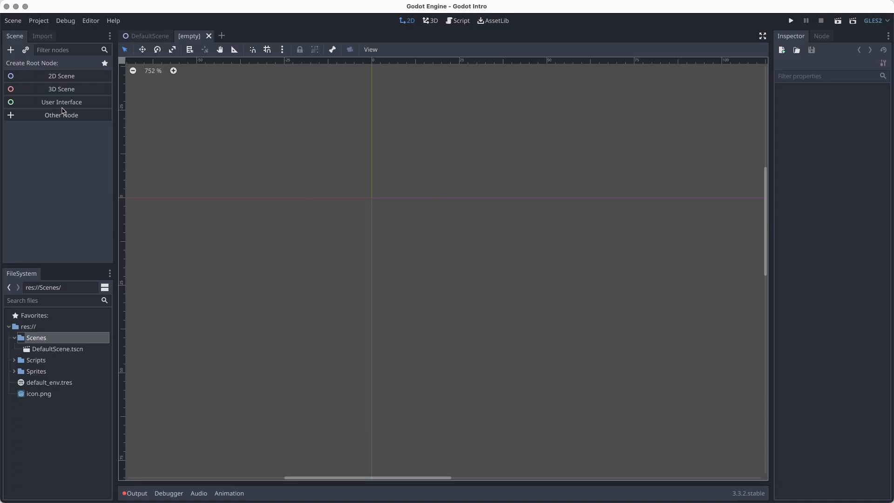
Step: Add a KinematicBody2D as the Player scene's root node and save the scene
{"action": "left_click", "coordinate": [63, 112]}
{"action": "type", "text": "kine"}
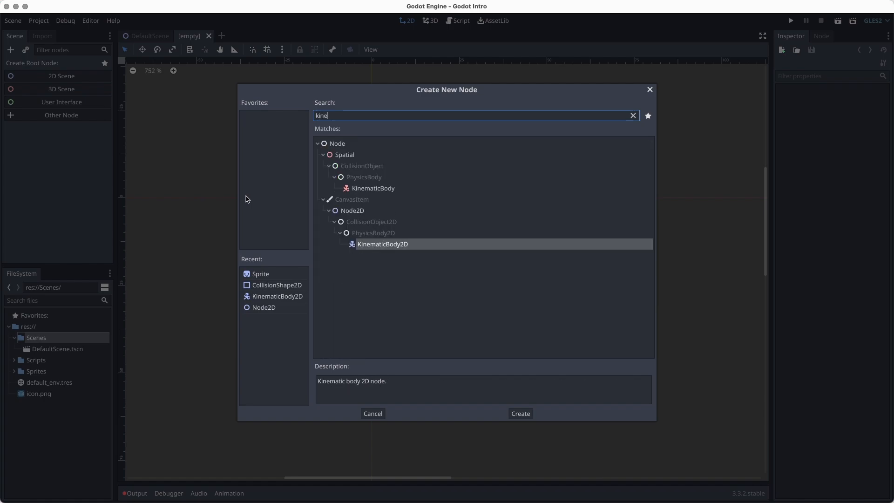
{"action": "key", "text": "Return"}
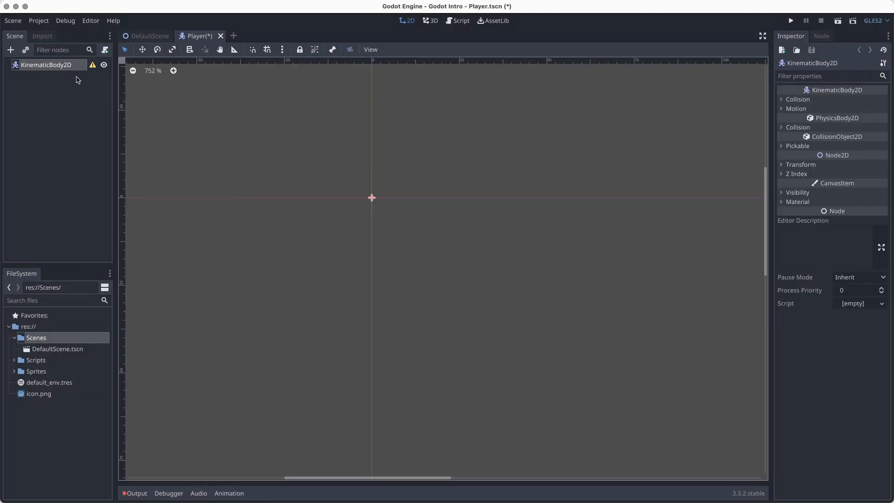
{"action": "key", "text": "super+s"}
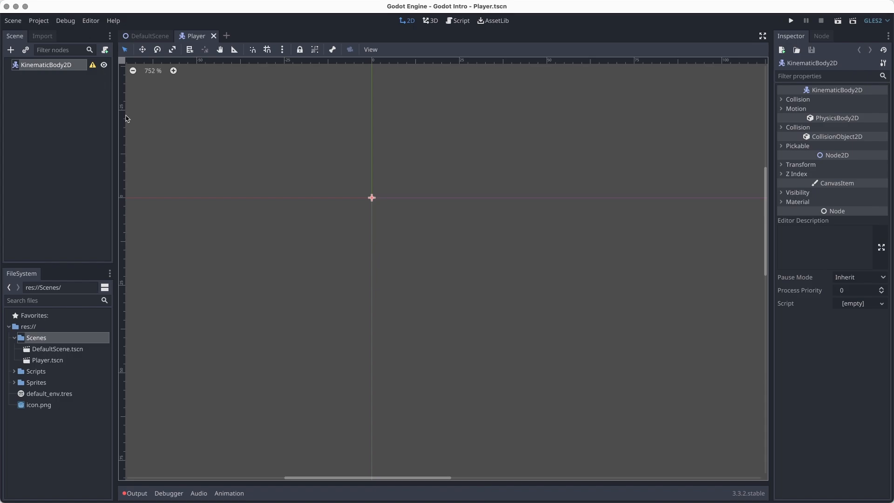
Step: Read the configuration warning on the KinematicBody2D node and close it
{"action": "left_click", "coordinate": [51, 360]}
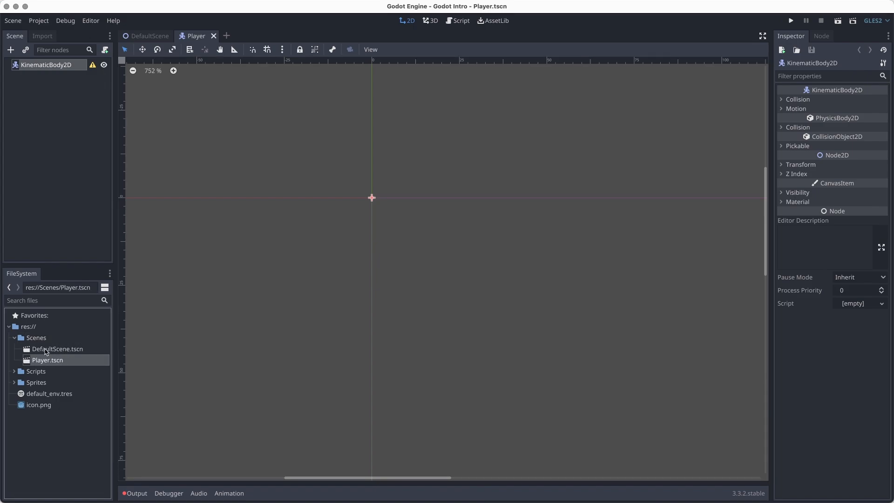
{"action": "left_click", "coordinate": [77, 208]}
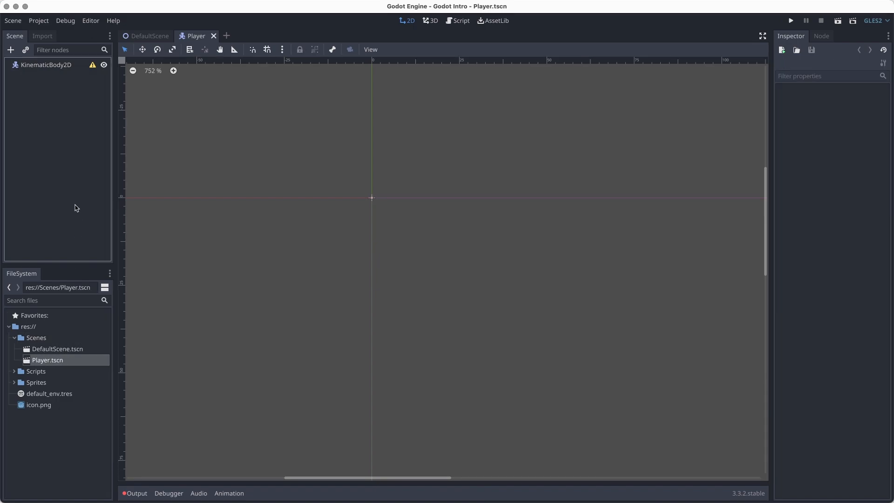
{"action": "left_click", "coordinate": [88, 64]}
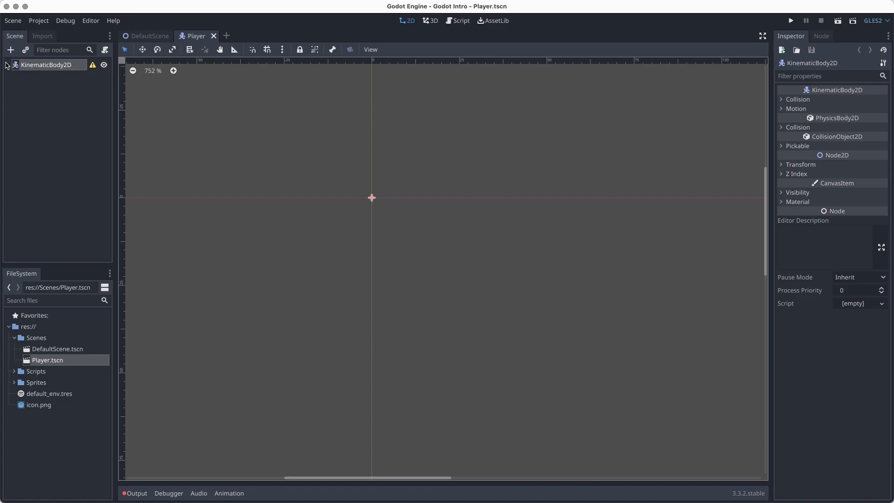
{"action": "left_click", "coordinate": [92, 66]}
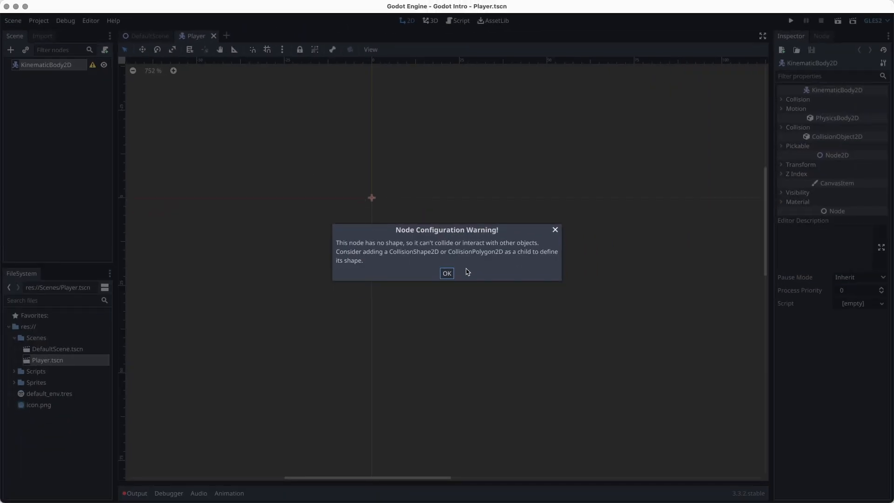
{"action": "left_click", "coordinate": [447, 273]}
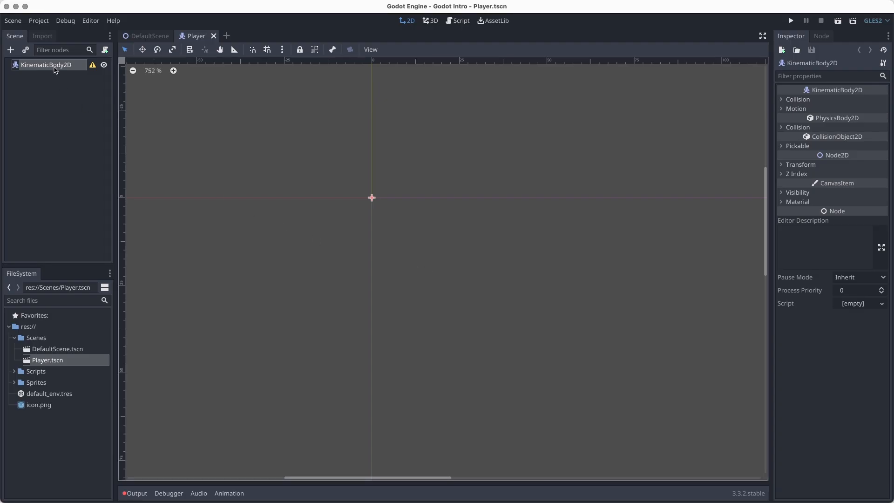
Step: Add a CollisionShape2D node as a child of the KinematicBody2D and save the scene
{"action": "right_click", "coordinate": [55, 67]}
{"action": "left_click", "coordinate": [69, 73]}
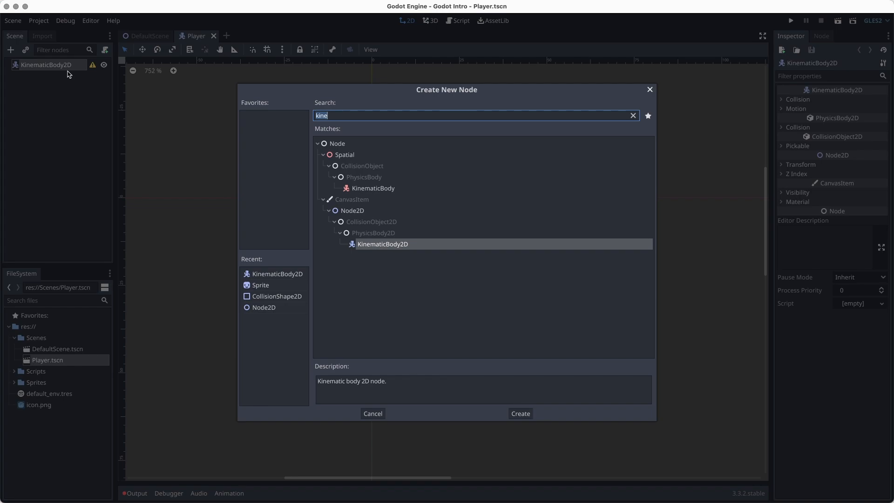
{"action": "type", "text": "collisio"}
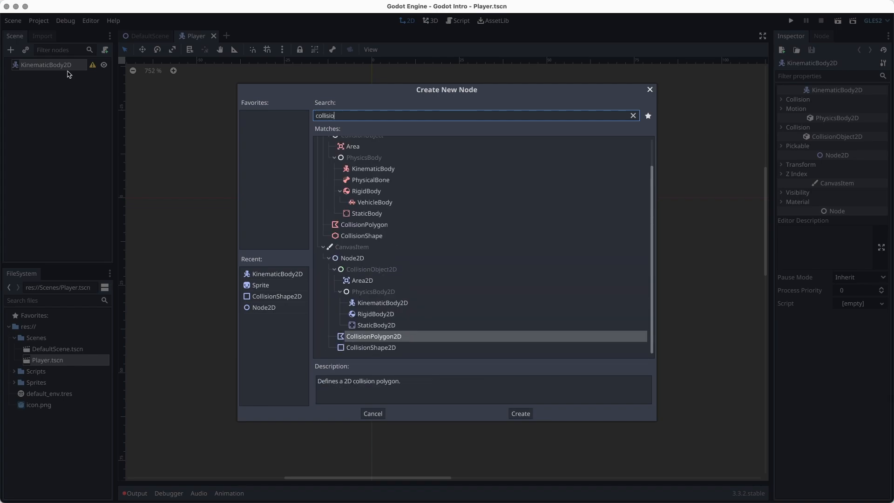
{"action": "key", "text": "Down"}
{"action": "key", "text": "Return"}
{"action": "key", "text": "ctrl+s"}
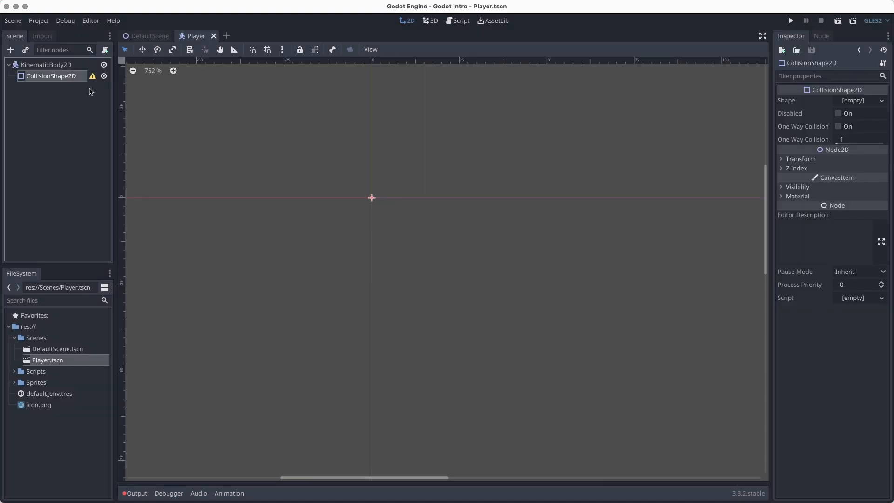
Step: Read and dismiss the CollisionShape2D's configuration warning, set its shape to a new CapsuleShape2D, and save the scene
{"action": "left_click", "coordinate": [93, 77]}
{"action": "left_click", "coordinate": [445, 274]}
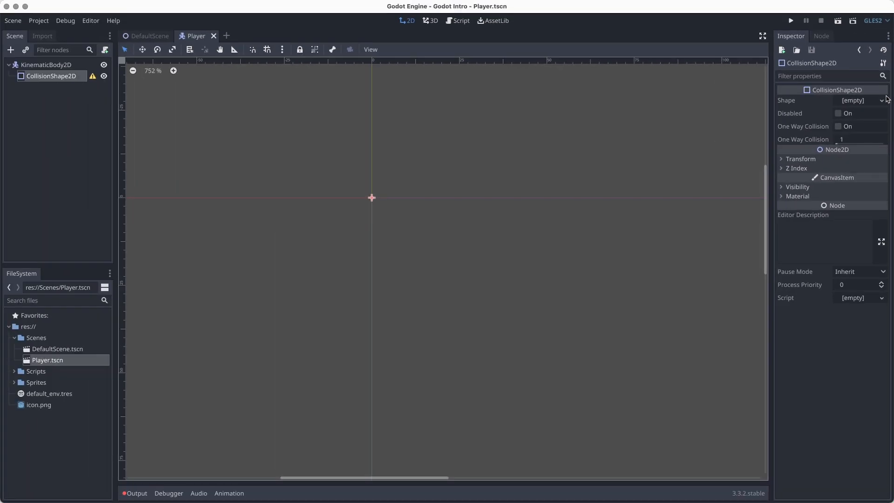
{"action": "left_click", "coordinate": [863, 101]}
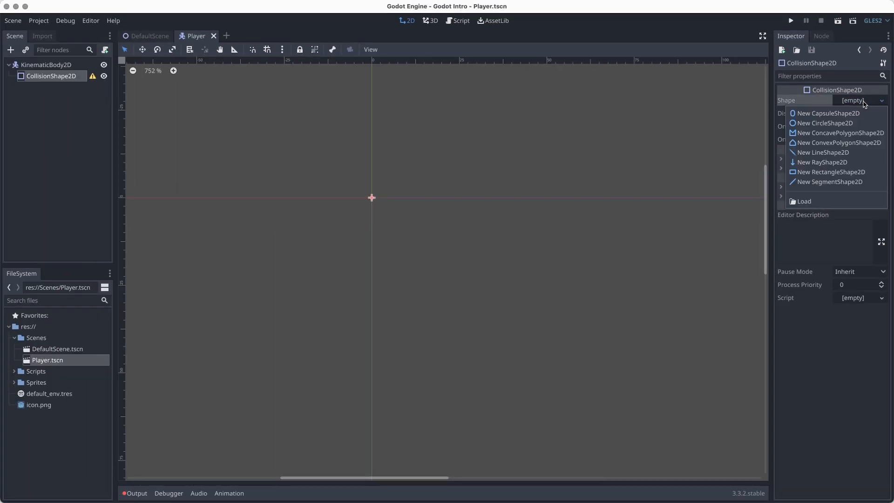
{"action": "left_click", "coordinate": [843, 114]}
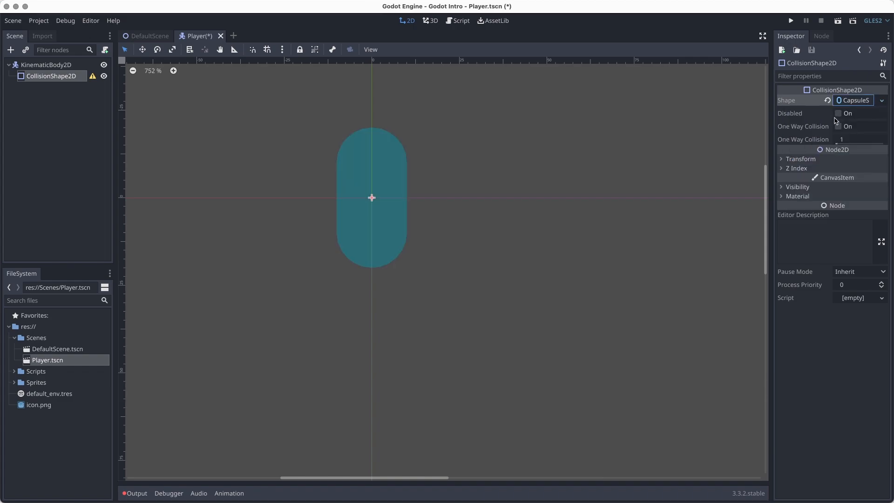
{"action": "key", "text": "super+s"}
Step: Switch to the blank black drawing canvas and handwrite the heading "Scenes" with an underline
{"action": "left_click_drag", "start_coordinate": [690, 20], "coordinate": [661, 65]}
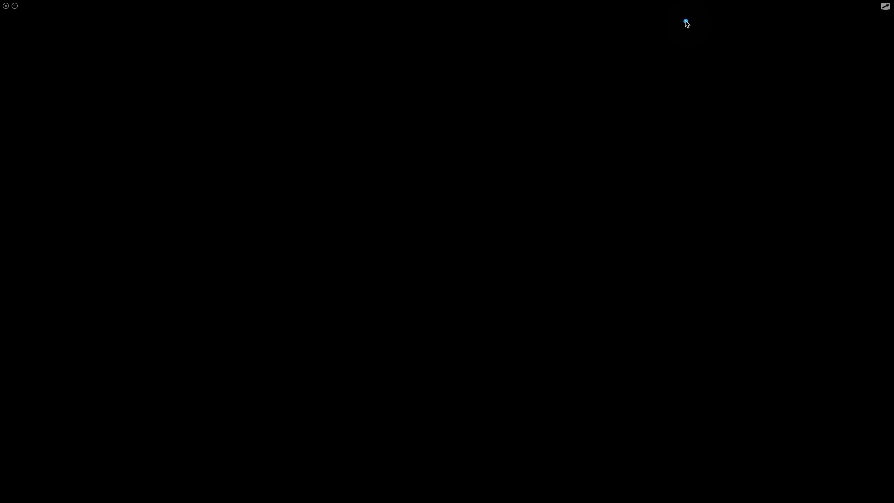
{"action": "left_click_drag", "start_coordinate": [711, 44], "coordinate": [709, 67]}
{"action": "left_click_drag", "start_coordinate": [725, 62], "coordinate": [790, 64]}
{"action": "left_click_drag", "start_coordinate": [831, 42], "coordinate": [822, 68]}
{"action": "left_click_drag", "start_coordinate": [647, 88], "coordinate": [838, 88]}
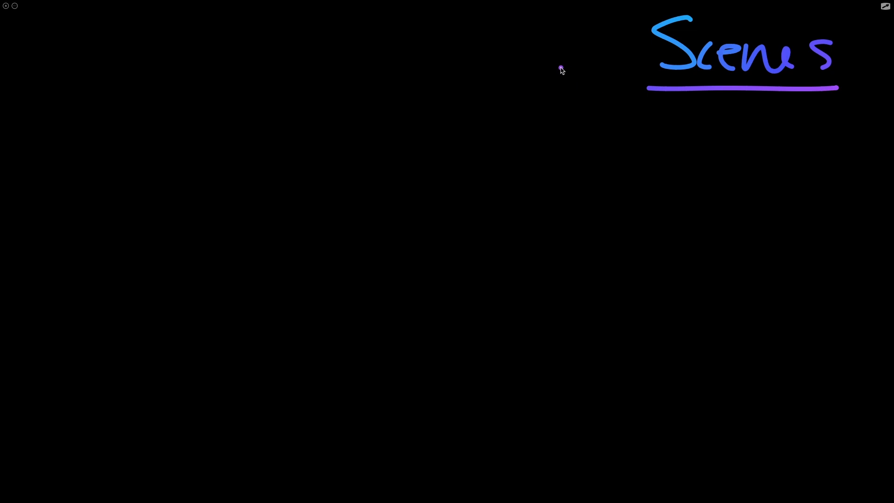
Step: Handwrite "blueprints" in quotation marks beside the "Scenes" heading
{"action": "left_click_drag", "start_coordinate": [474, 44], "coordinate": [488, 83]}
{"action": "mouse_move", "coordinate": [510, 36]}
{"action": "left_mouse_down"}
{"action": "mouse_move", "coordinate": [531, 70]}
{"action": "mouse_move", "coordinate": [568, 58]}
{"action": "mouse_move", "coordinate": [565, 76]}
{"action": "mouse_move", "coordinate": [589, 56]}
{"action": "mouse_move", "coordinate": [635, 47]}
{"action": "mouse_move", "coordinate": [659, 19]}
{"action": "left_mouse_up"}
{"action": "left_click_drag", "start_coordinate": [669, 2], "coordinate": [667, 10]}
{"action": "mouse_move", "coordinate": [451, 37]}
{"action": "left_mouse_down"}
{"action": "mouse_move", "coordinate": [452, 53]}
{"action": "mouse_move", "coordinate": [461, 53]}
{"action": "left_mouse_up"}
{"action": "left_click", "coordinate": [735, 147]}
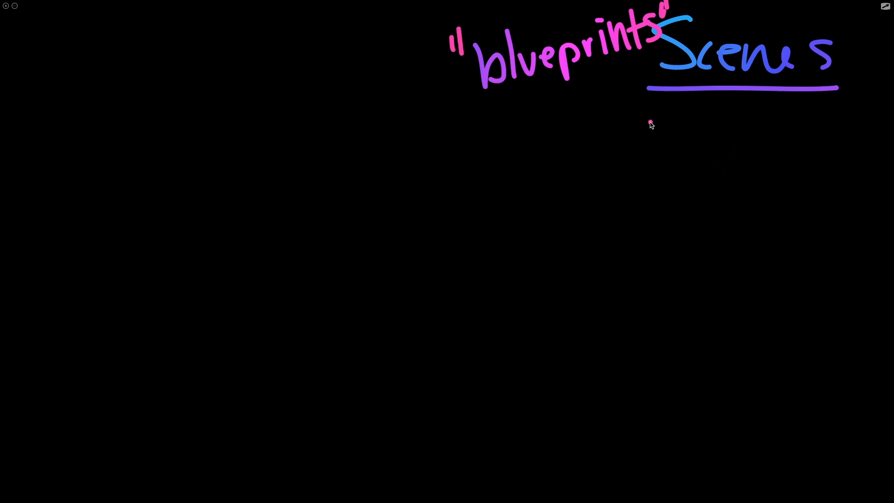
Step: Handwrite "Default" beneath the "Scenes" heading and draw a large rectangular frame in the empty area beside it
{"action": "left_click_drag", "start_coordinate": [651, 115], "coordinate": [654, 160]}
{"action": "mouse_move", "coordinate": [650, 119]}
{"action": "left_mouse_down"}
{"action": "mouse_move", "coordinate": [657, 158]}
{"action": "mouse_move", "coordinate": [708, 155]}
{"action": "left_mouse_up"}
{"action": "mouse_move", "coordinate": [701, 138]}
{"action": "left_mouse_down"}
{"action": "mouse_move", "coordinate": [720, 134]}
{"action": "mouse_move", "coordinate": [746, 150]}
{"action": "left_mouse_up"}
{"action": "left_click_drag", "start_coordinate": [741, 135], "coordinate": [759, 149]}
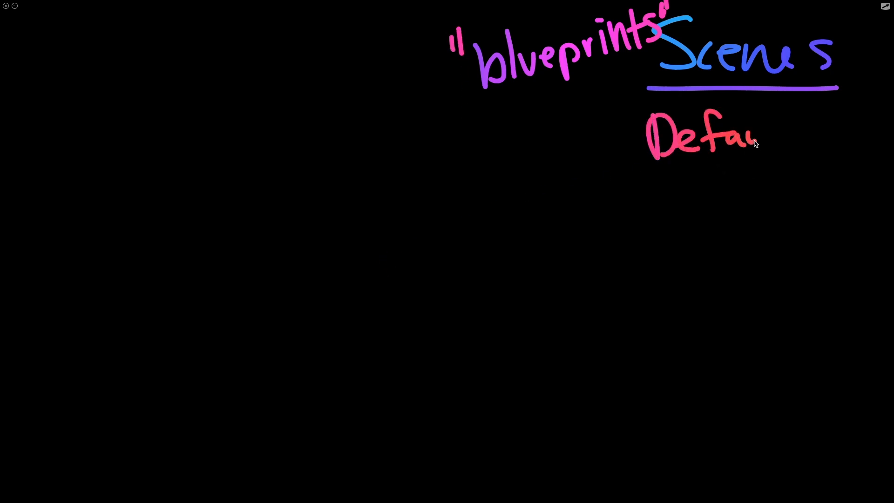
{"action": "mouse_move", "coordinate": [763, 110]}
{"action": "left_mouse_down"}
{"action": "mouse_move", "coordinate": [762, 148]}
{"action": "mouse_move", "coordinate": [780, 146]}
{"action": "left_mouse_up"}
{"action": "left_click_drag", "start_coordinate": [769, 131], "coordinate": [790, 127]}
{"action": "mouse_move", "coordinate": [47, 70]}
{"action": "left_mouse_down"}
{"action": "mouse_move", "coordinate": [64, 343]}
{"action": "mouse_move", "coordinate": [130, 59]}
{"action": "mouse_move", "coordinate": [425, 69]}
{"action": "mouse_move", "coordinate": [365, 321]}
{"action": "mouse_move", "coordinate": [105, 323]}
{"action": "mouse_move", "coordinate": [50, 343]}
{"action": "left_mouse_up"}
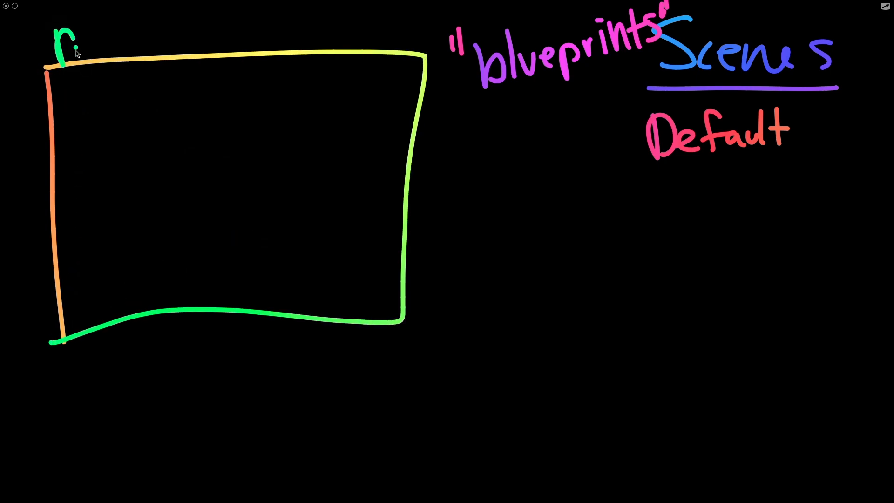
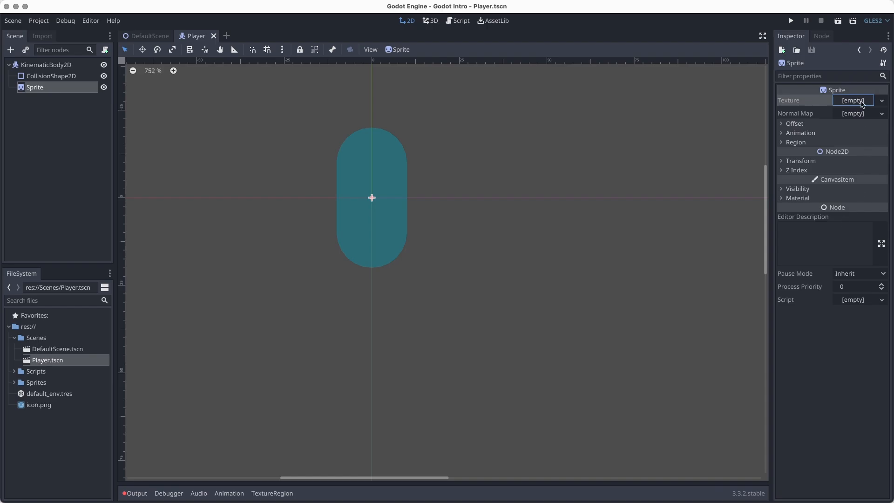
Step: In Godot, load open_lab_avatar.png from the Sprites folder as the Player scene Sprite's texture and save the scene
{"action": "left_click", "coordinate": [862, 101]}
{"action": "left_click", "coordinate": [821, 250]}
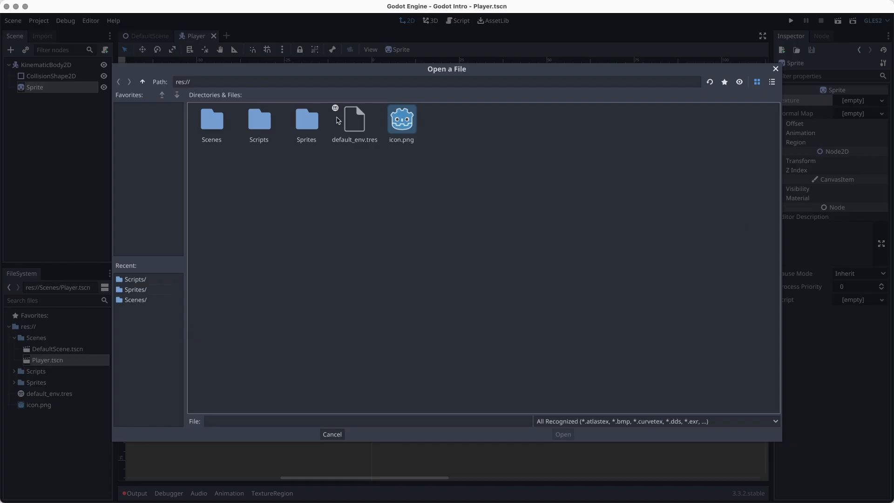
{"action": "double_click", "coordinate": [316, 126]}
{"action": "left_click", "coordinate": [294, 122]}
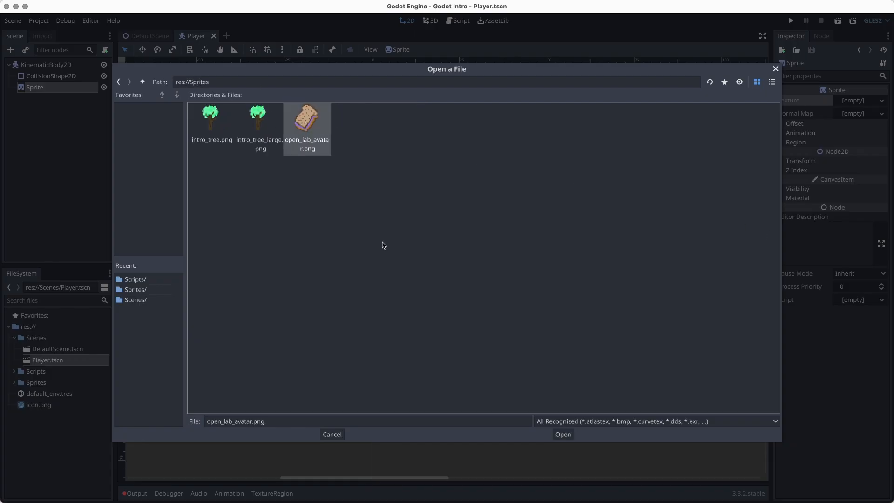
{"action": "left_click", "coordinate": [564, 434]}
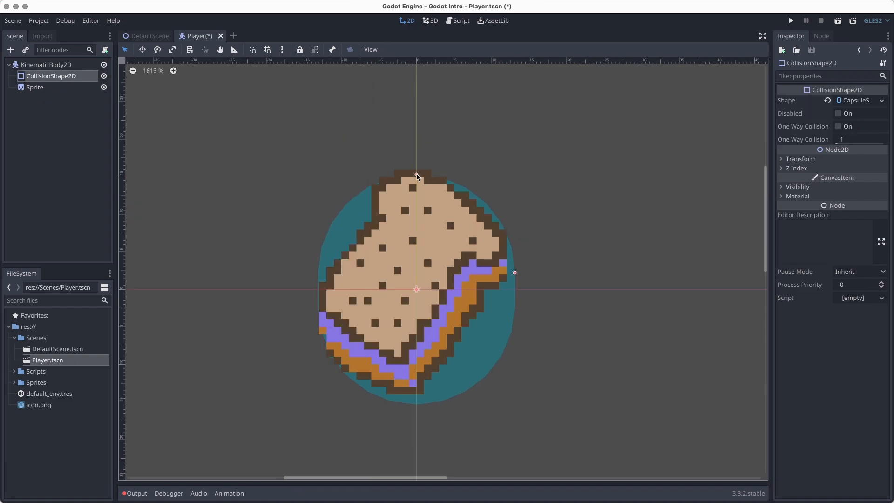
{"action": "middle_click_drag", "start_coordinate": [583, 190], "coordinate": [584, 135]}
{"action": "key", "text": "ctrl+s"}
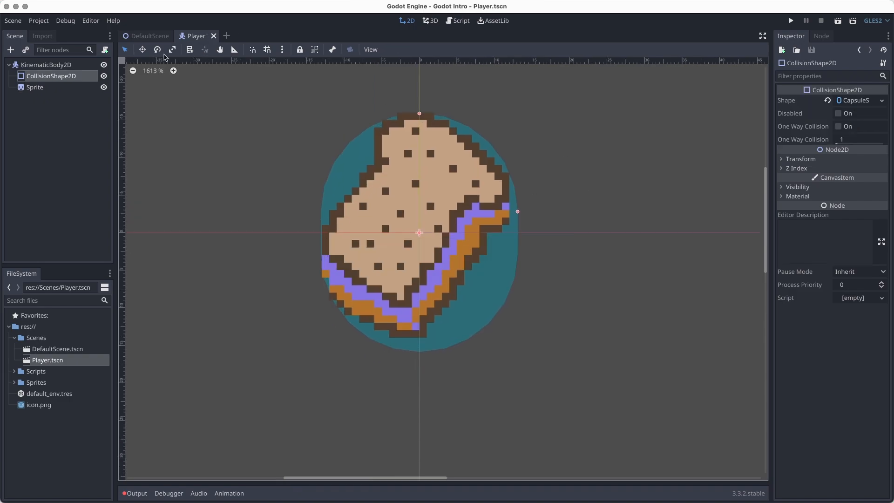
Step: Attach PlayerController.gd from the Scripts folder to the KinematicBody2D root, open its code, and save the scene
{"action": "left_click", "coordinate": [51, 67]}
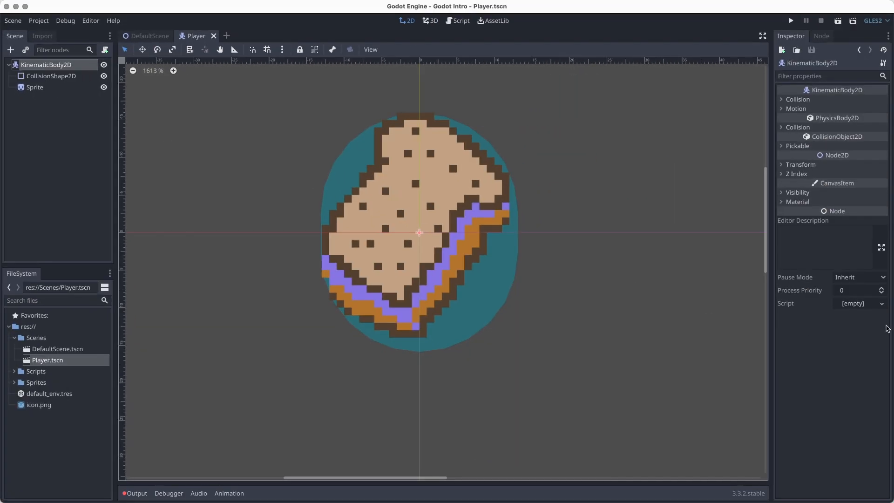
{"action": "left_click", "coordinate": [854, 304]}
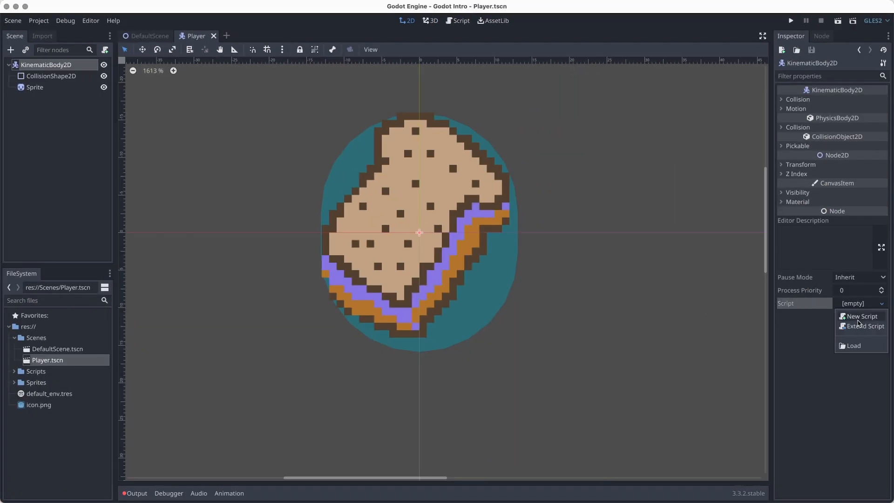
{"action": "left_click", "coordinate": [855, 346]}
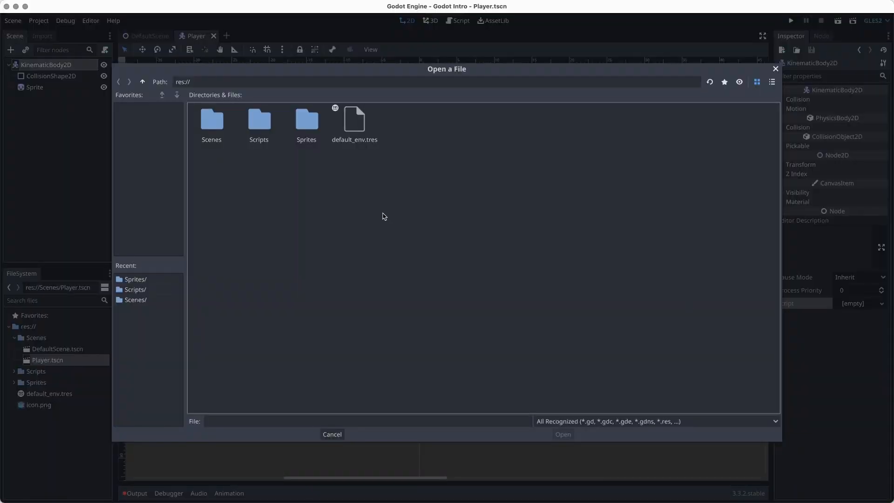
{"action": "double_click", "coordinate": [260, 125]}
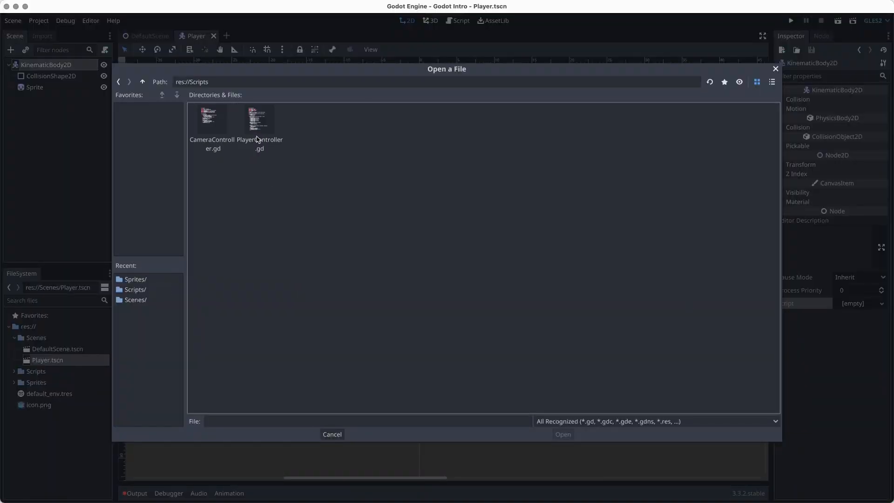
{"action": "left_click", "coordinate": [257, 127]}
{"action": "left_click", "coordinate": [568, 436]}
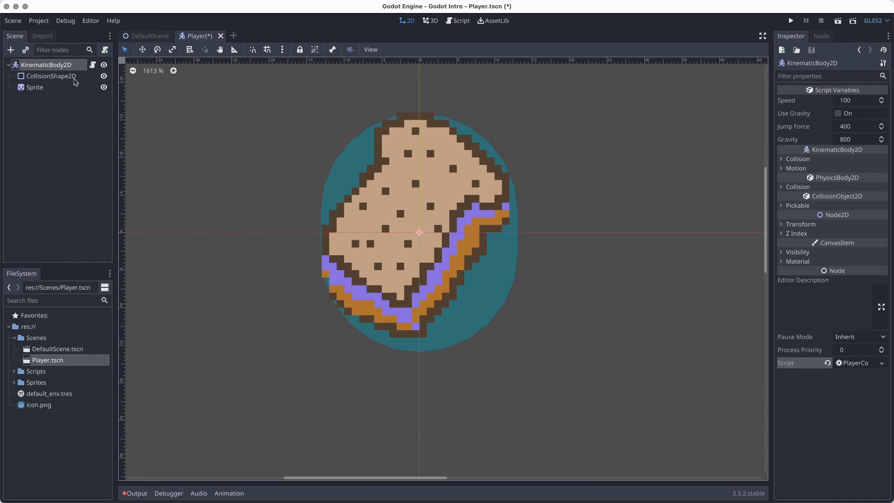
{"action": "key", "text": "ctrl+s"}
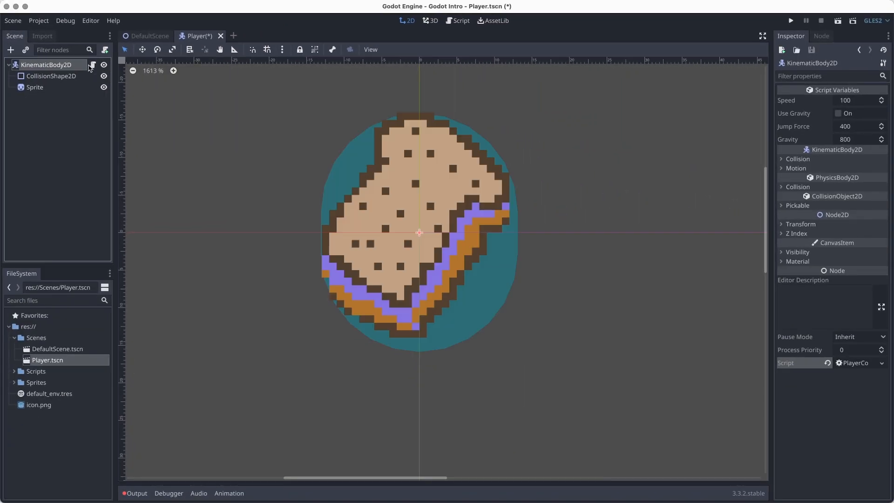
{"action": "left_click", "coordinate": [92, 65]}
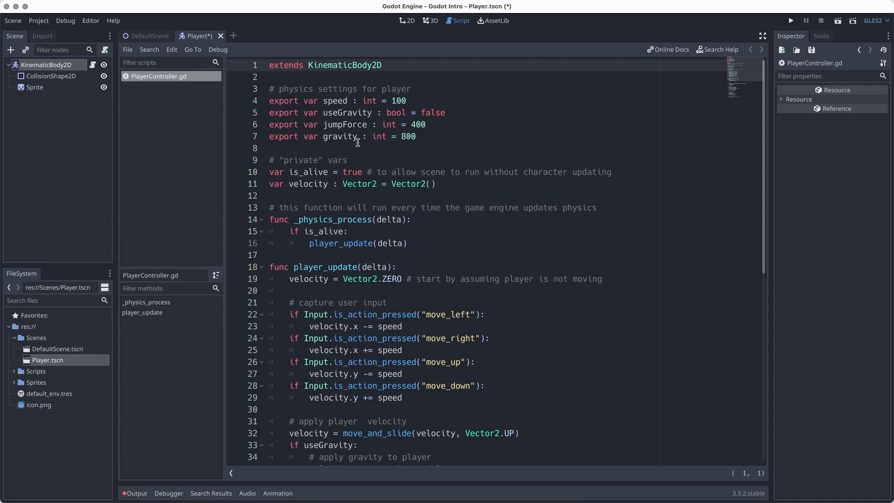
{"action": "key", "text": "ctrl+s"}
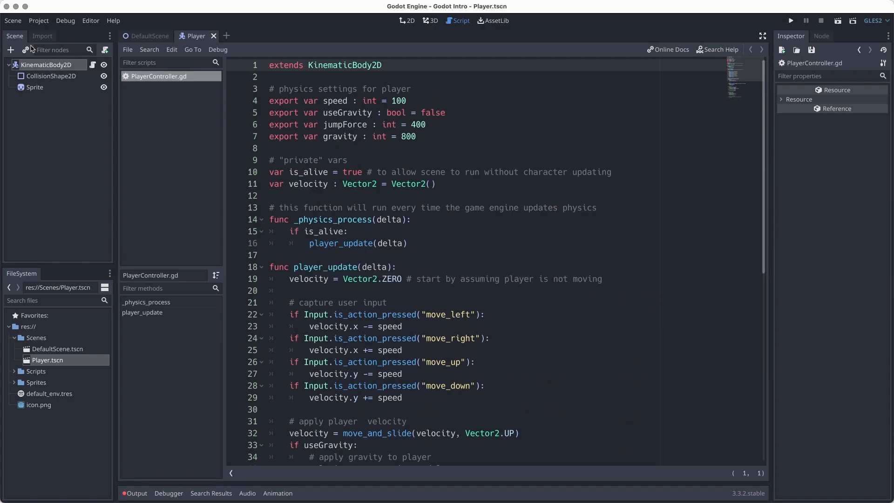
Step: Return to the 2D view and rename the KinematicBody2D root node to Player
{"action": "left_click", "coordinate": [28, 65]}
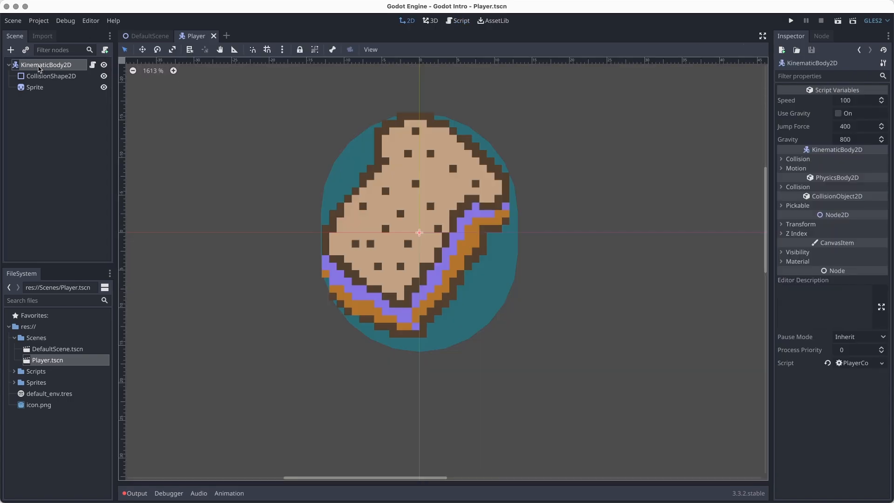
{"action": "double_click", "coordinate": [39, 66]}
{"action": "type", "text": "Player"}
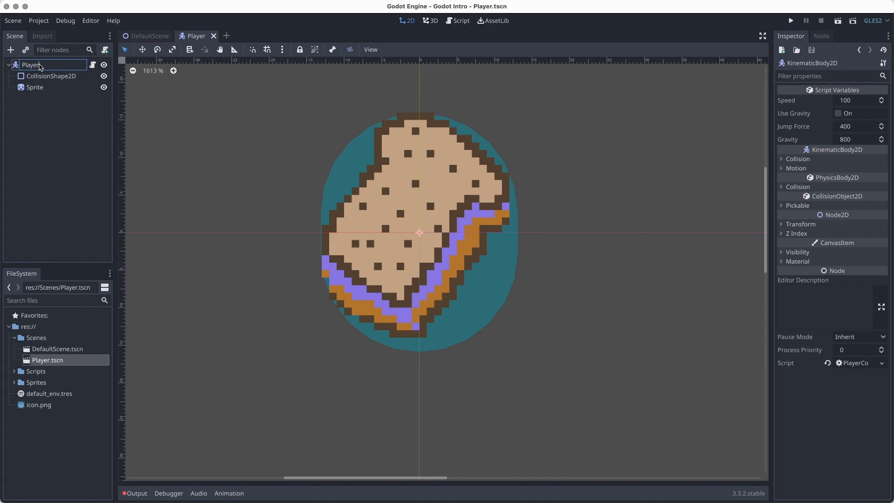
{"action": "key", "text": "Return"}
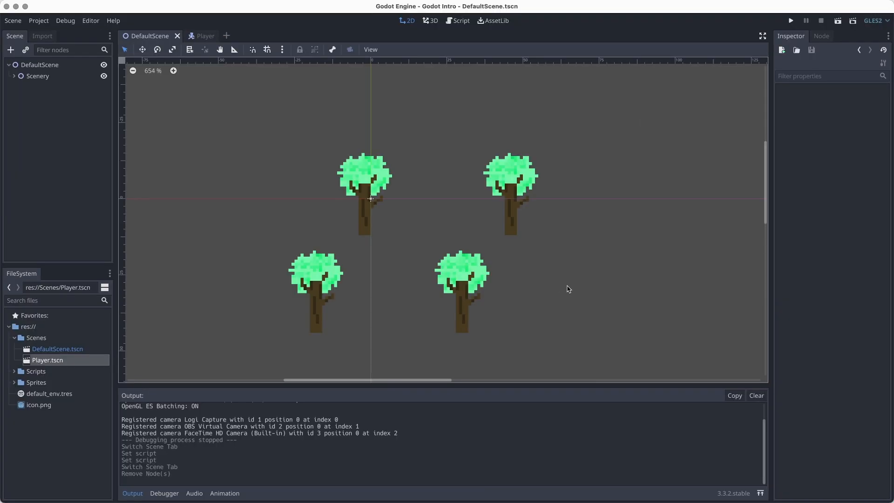
Step: Instance Scenes/Player.tscn as a child of the DefaultScene root node
{"action": "middle_click_drag", "start_coordinate": [569, 285], "coordinate": [436, 233]}
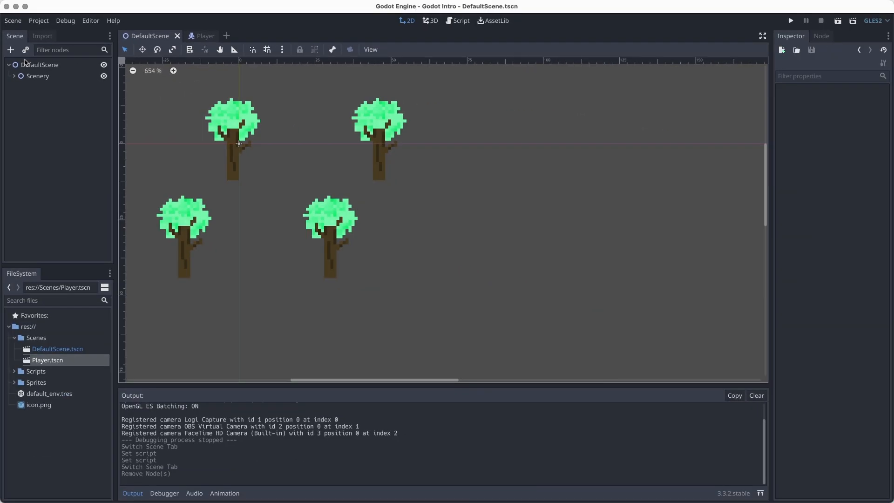
{"action": "left_click", "coordinate": [40, 44]}
{"action": "left_click", "coordinate": [328, 221]}
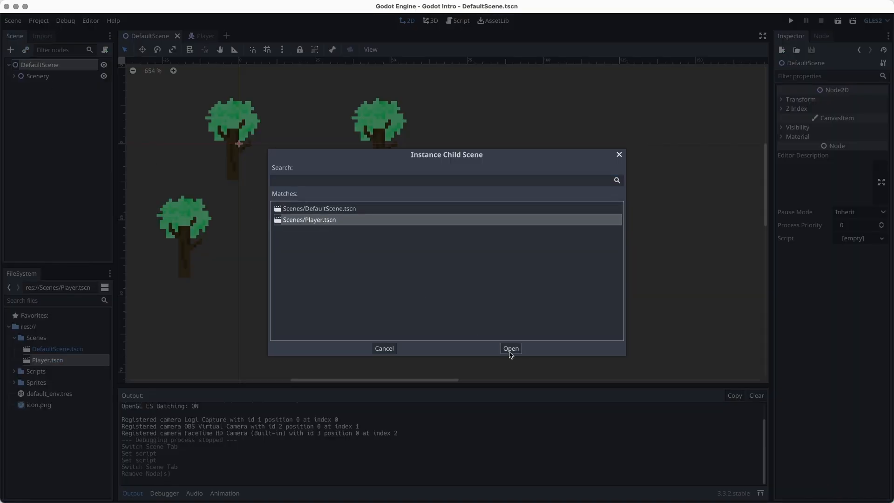
{"action": "left_click", "coordinate": [511, 349]}
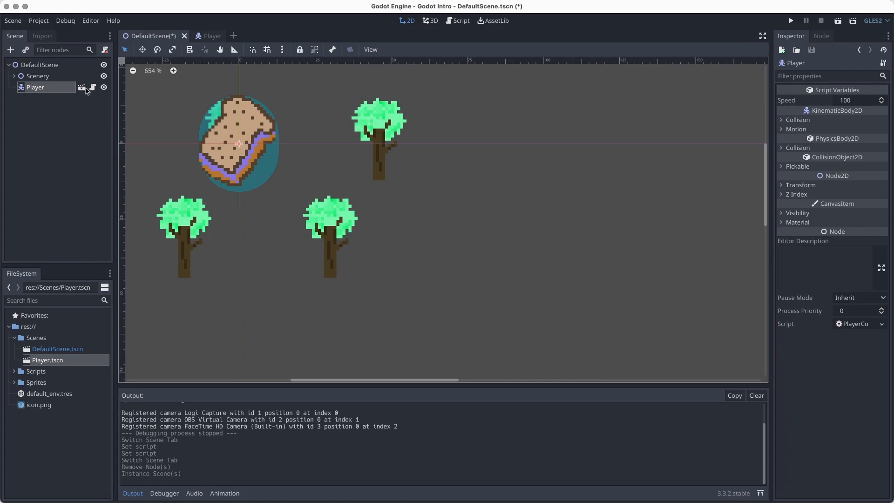
Step: Check the Player instance's source scene and attached script, saving DefaultScene and returning to its 2D view
{"action": "left_click", "coordinate": [151, 87]}
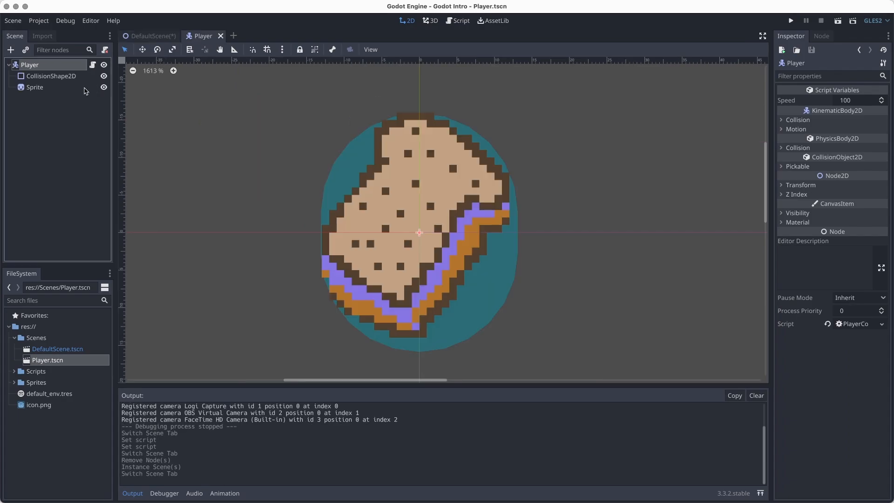
{"action": "left_click", "coordinate": [156, 37]}
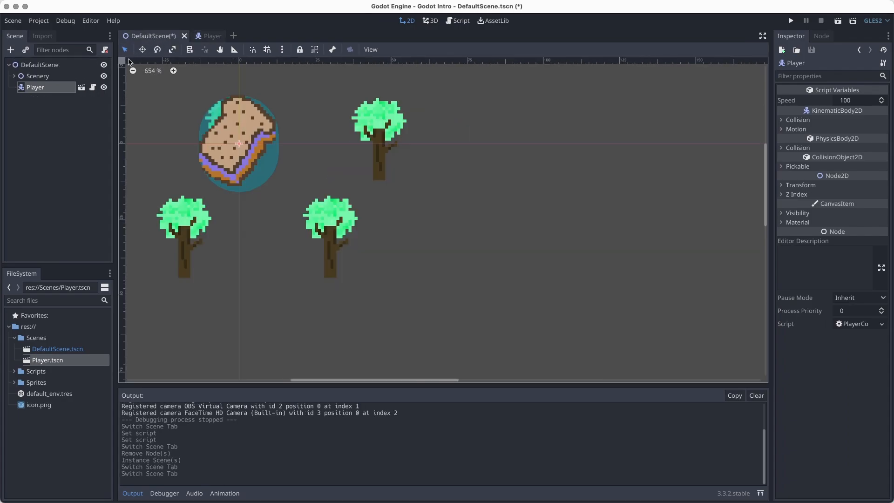
{"action": "key", "text": "super+s"}
{"action": "left_click", "coordinate": [93, 87]}
{"action": "left_click", "coordinate": [407, 21]}
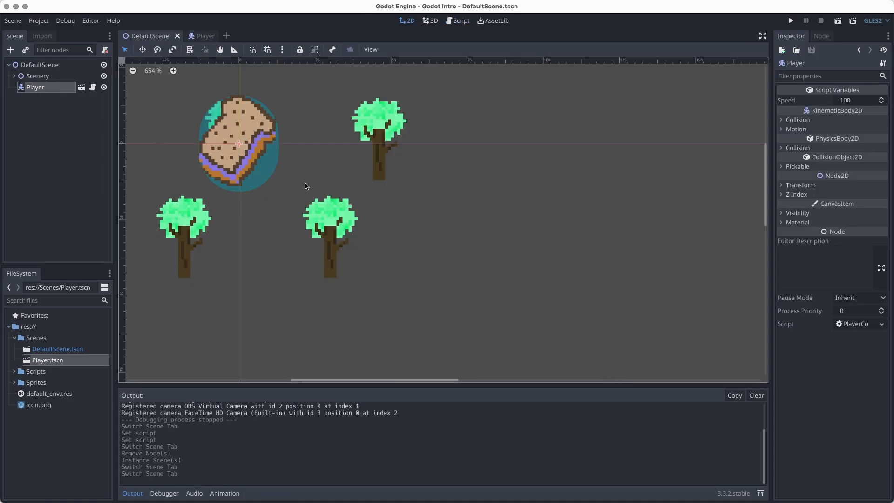
Step: Move the Player instance clear of the trees to about (77, 25) and save DefaultScene
{"action": "middle_click_drag", "start_coordinate": [292, 152], "coordinate": [383, 156]}
{"action": "left_click_drag", "start_coordinate": [330, 147], "coordinate": [565, 222]}
{"action": "middle_click_drag", "start_coordinate": [493, 343], "coordinate": [301, 232]}
{"action": "scroll", "coordinate": [371, 259], "scroll_direction": "down", "scroll_amount": 8}
{"action": "key", "text": "super+s"}
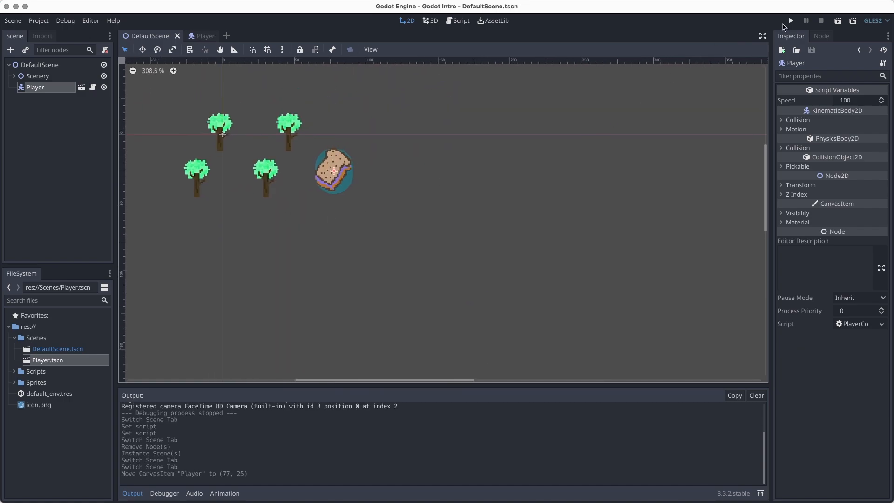
Step: Run the project to test the Player in DefaultScene
{"action": "left_click", "coordinate": [791, 21]}
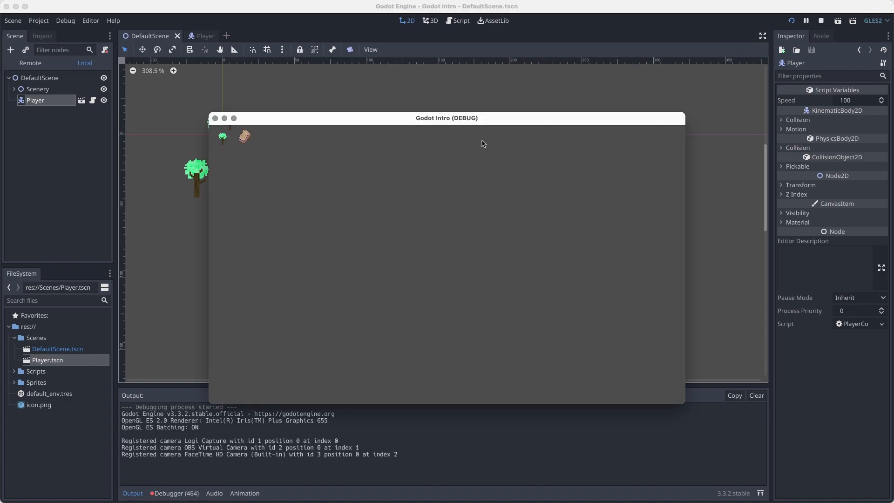
Step: Stop the running game and review the debugger's error list and stack frames
{"action": "left_click", "coordinate": [215, 118]}
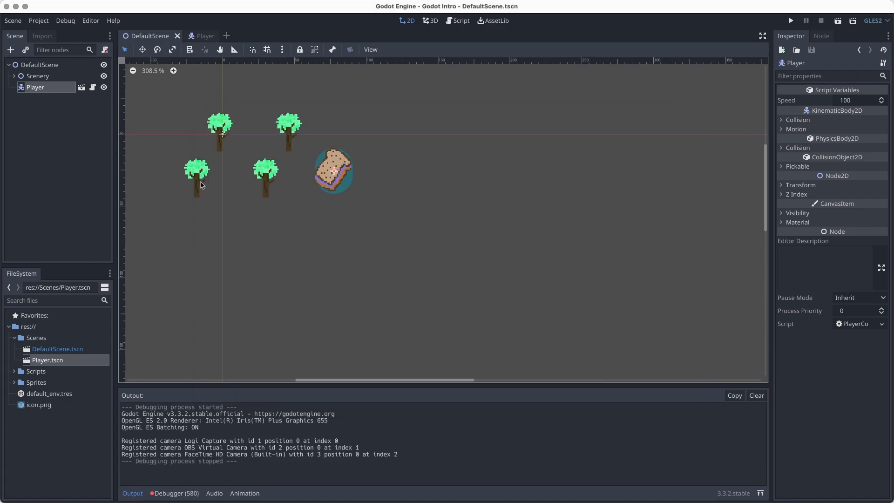
{"action": "left_click", "coordinate": [183, 493]}
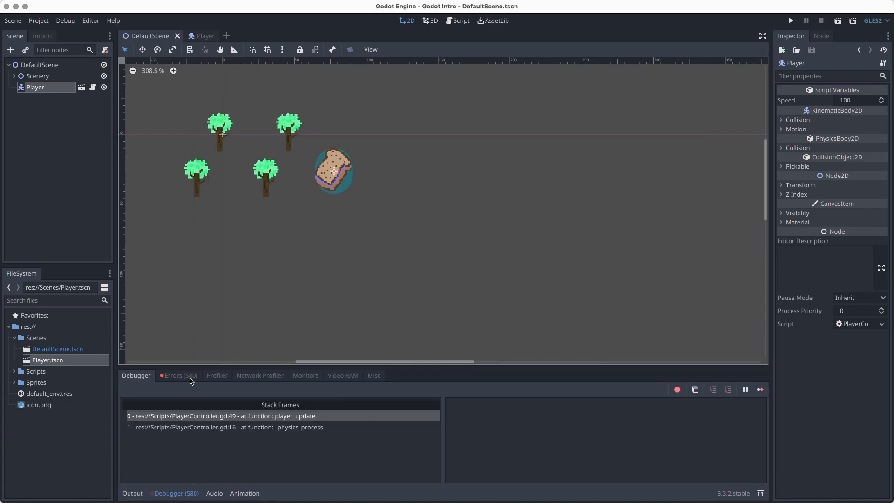
{"action": "left_click", "coordinate": [180, 375]}
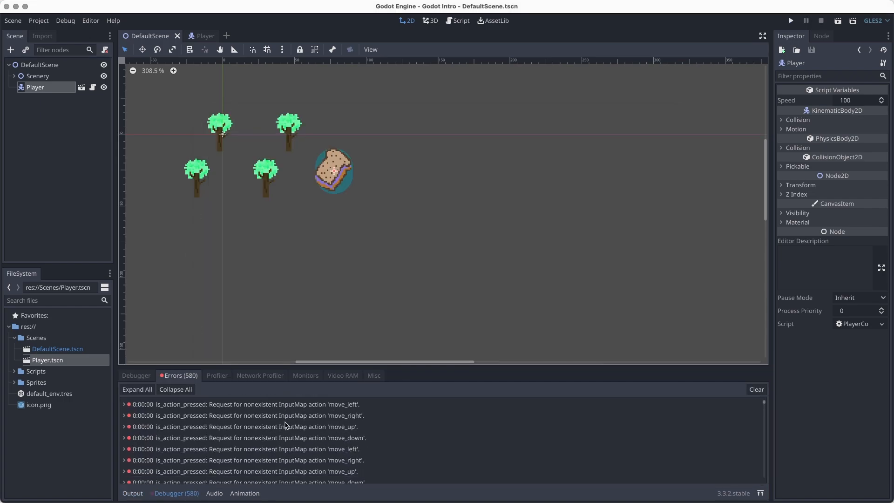
{"action": "left_click", "coordinate": [129, 376]}
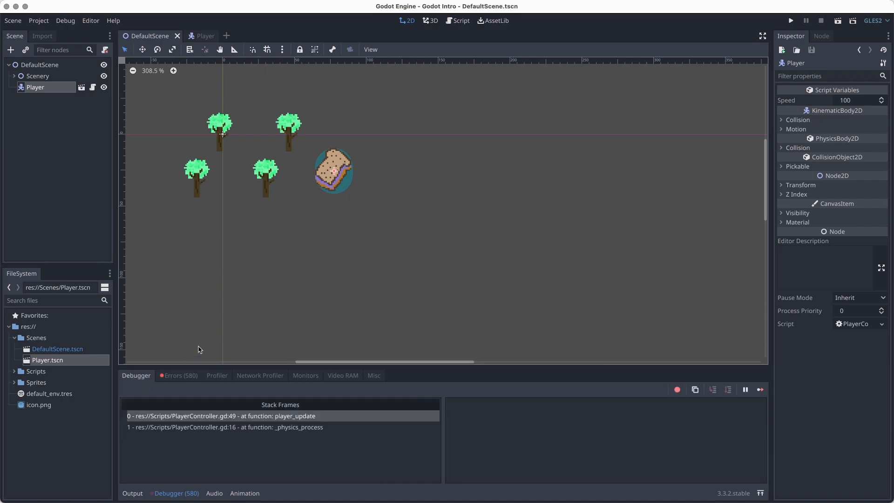
{"action": "left_click", "coordinate": [272, 236]}
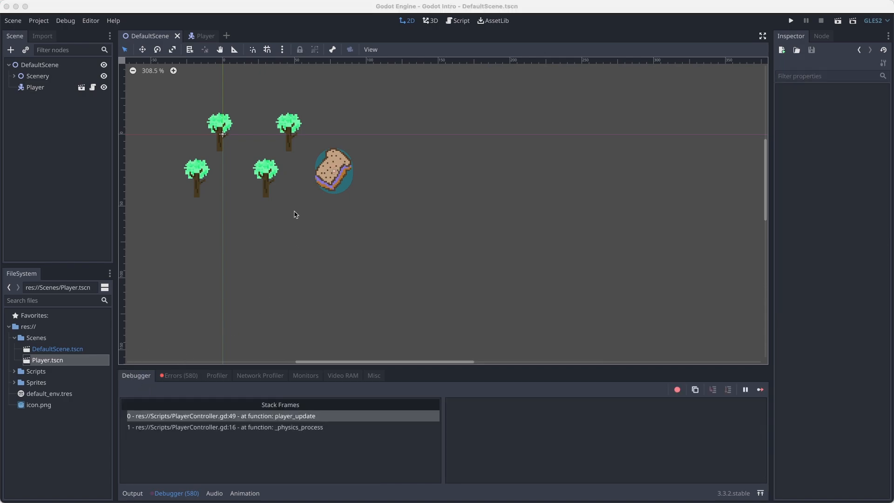
Step: Add a new input action named move_right to the Input Map in the project settings
{"action": "left_click", "coordinate": [39, 21]}
{"action": "left_click", "coordinate": [47, 33]}
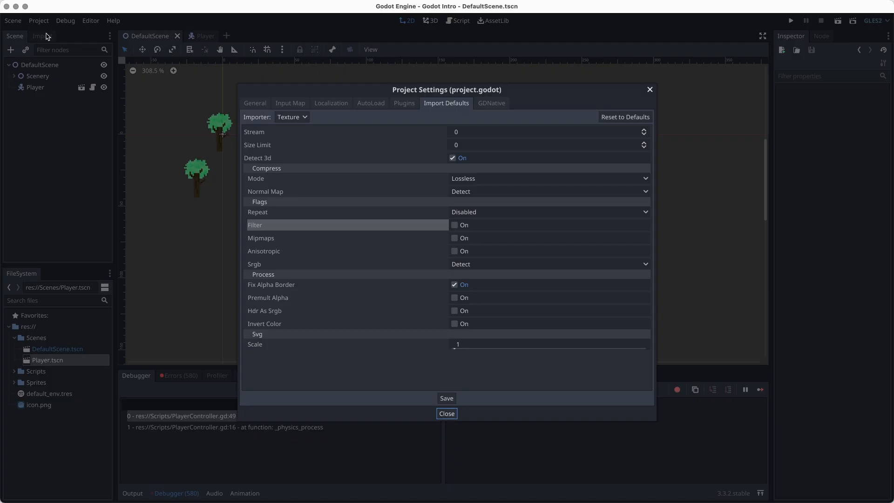
{"action": "left_click", "coordinate": [290, 104]}
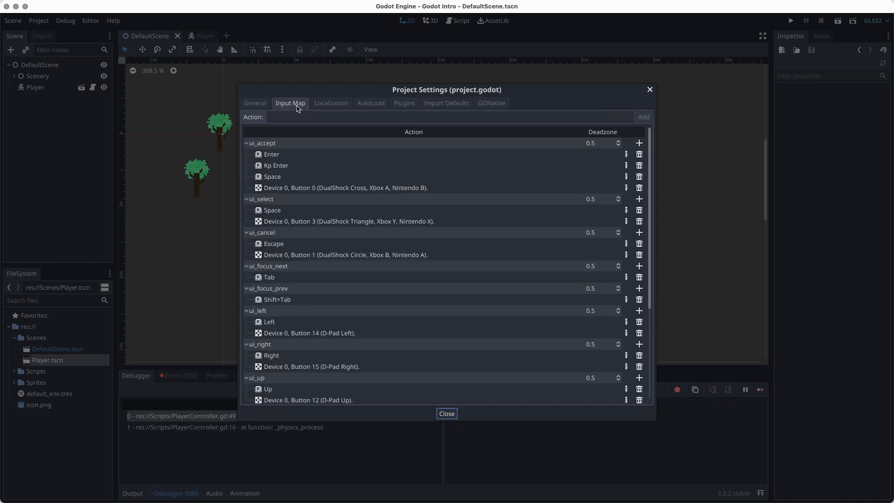
{"action": "scroll", "coordinate": [329, 177], "scroll_direction": "down", "scroll_amount": 5}
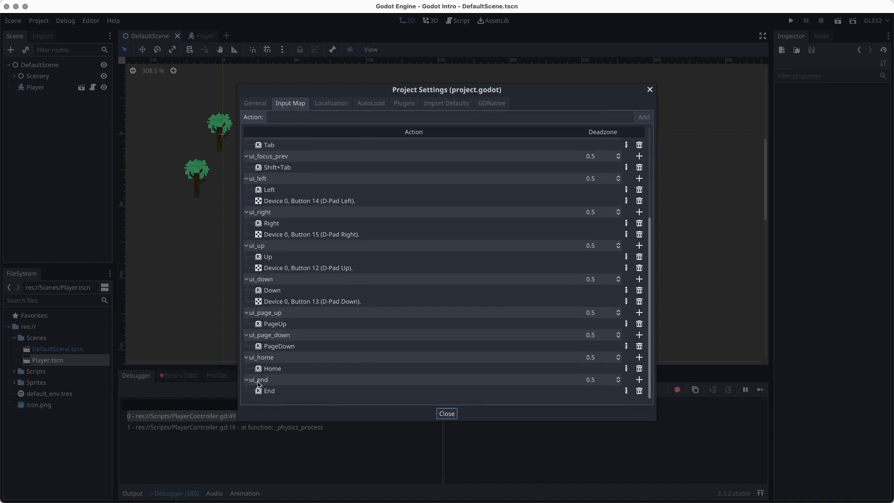
{"action": "scroll", "coordinate": [429, 199], "scroll_direction": "up", "scroll_amount": 5}
{"action": "left_click", "coordinate": [285, 115]}
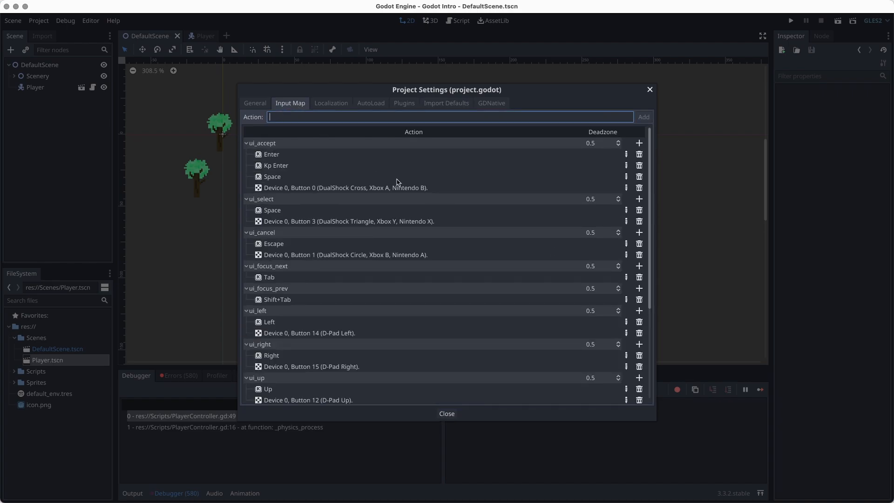
{"action": "scroll", "coordinate": [398, 181], "scroll_direction": "down", "scroll_amount": 5}
{"action": "type", "text": "mor"}
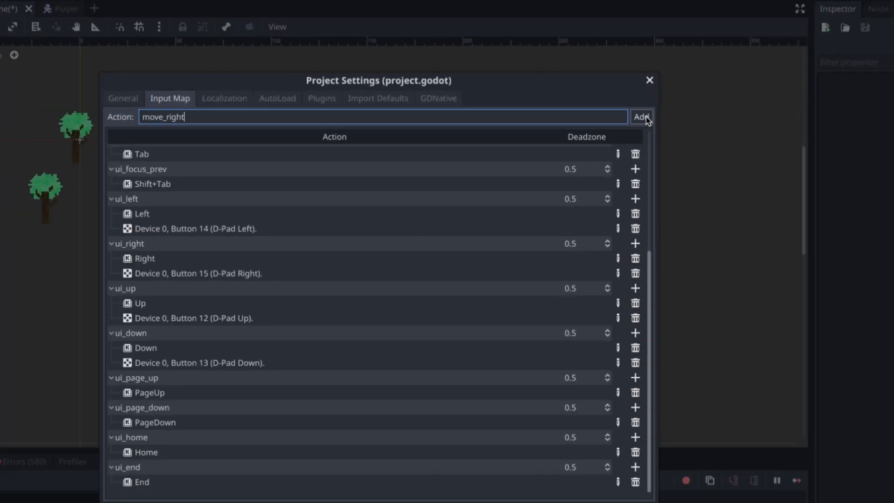
{"action": "left_click", "coordinate": [648, 119]}
{"action": "double_click", "coordinate": [319, 392]}
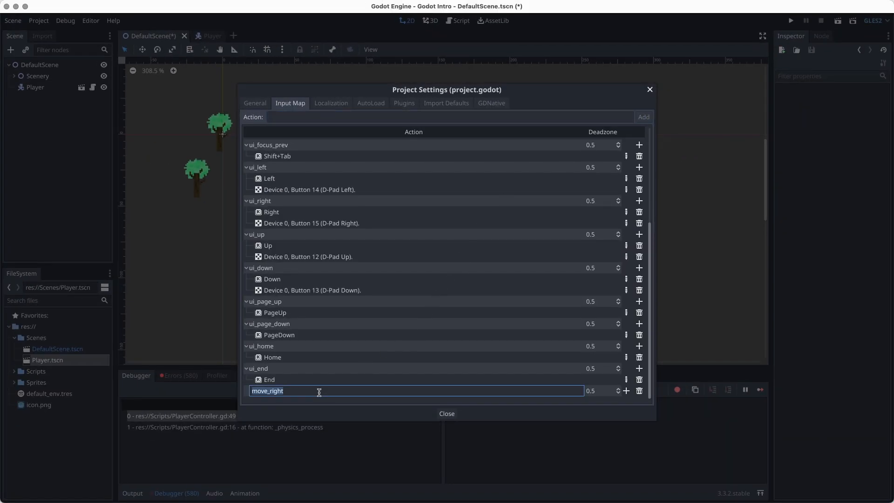
{"action": "left_click", "coordinate": [477, 415]}
Step: Collapse all the built-in ui_ actions in the Input Map, from ui_accept through ui_end
{"action": "scroll", "coordinate": [344, 368], "scroll_direction": "up", "scroll_amount": 5}
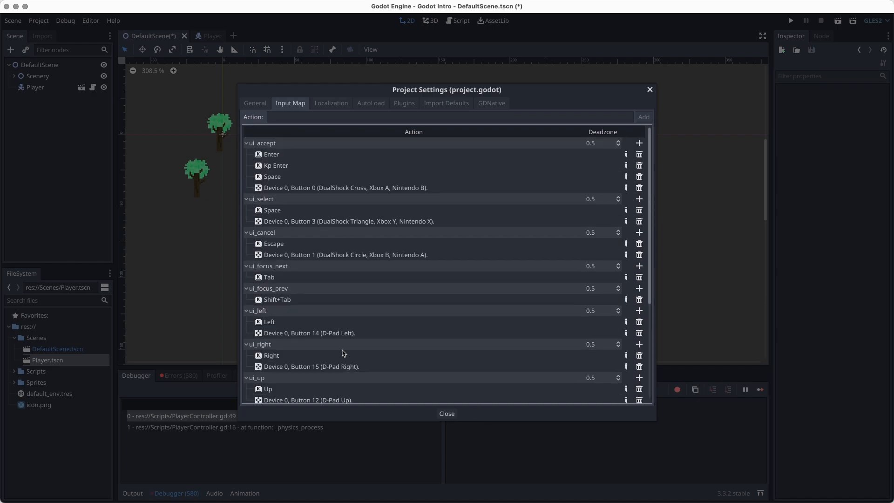
{"action": "left_click", "coordinate": [247, 143]}
{"action": "left_click", "coordinate": [246, 154]}
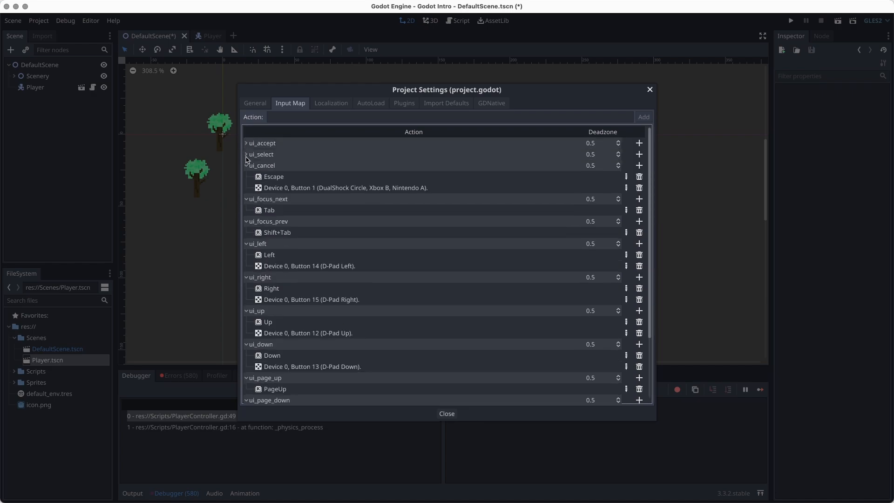
{"action": "left_click", "coordinate": [246, 165]}
{"action": "left_click", "coordinate": [246, 176]}
{"action": "left_click", "coordinate": [246, 188]}
{"action": "left_click", "coordinate": [247, 198]}
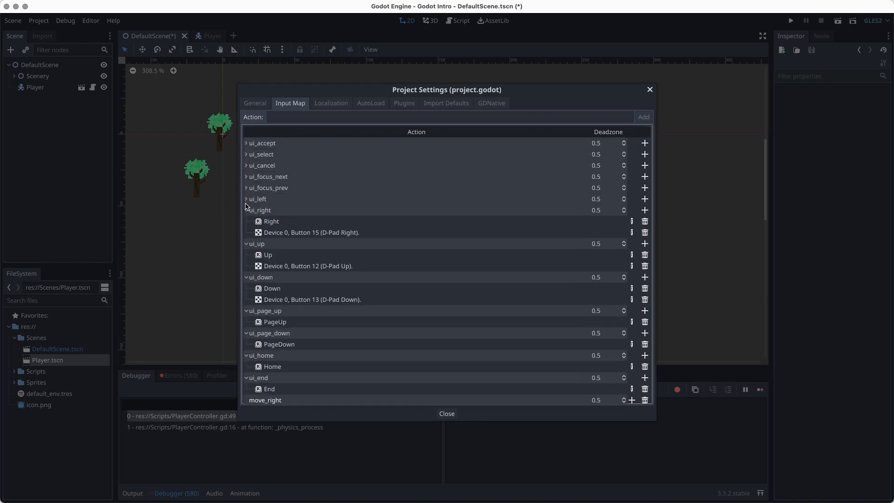
{"action": "left_click", "coordinate": [246, 210]}
{"action": "left_click", "coordinate": [246, 221]}
{"action": "left_click", "coordinate": [246, 232]}
{"action": "left_click", "coordinate": [246, 243]}
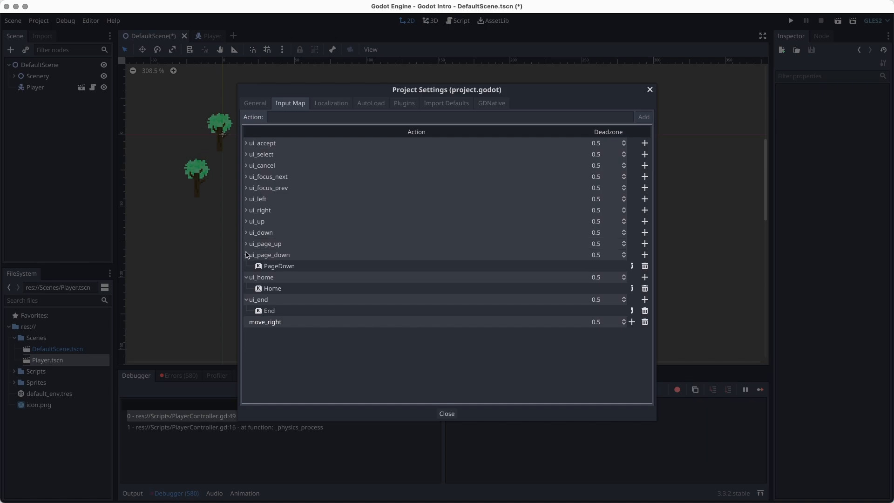
{"action": "left_click", "coordinate": [247, 255]}
{"action": "left_click", "coordinate": [246, 266]}
{"action": "left_click", "coordinate": [246, 277]}
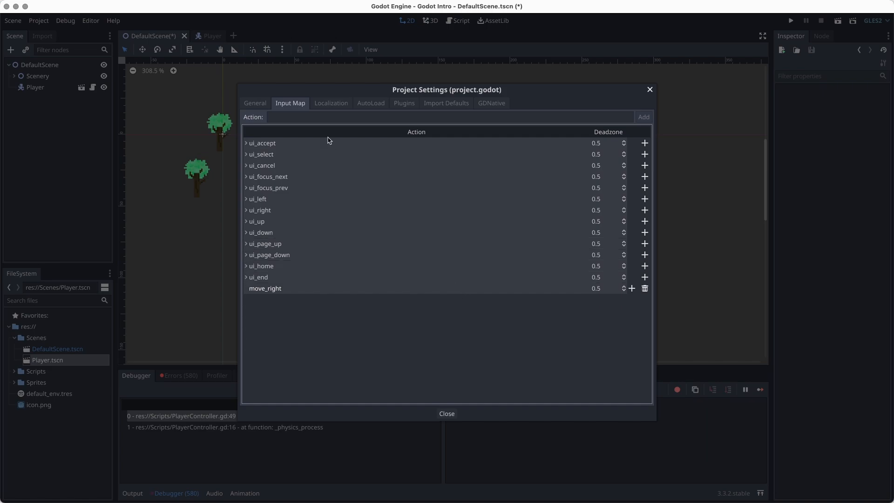
Step: Add three more input actions named move_left, move_up and move_down
{"action": "left_click", "coordinate": [302, 114]}
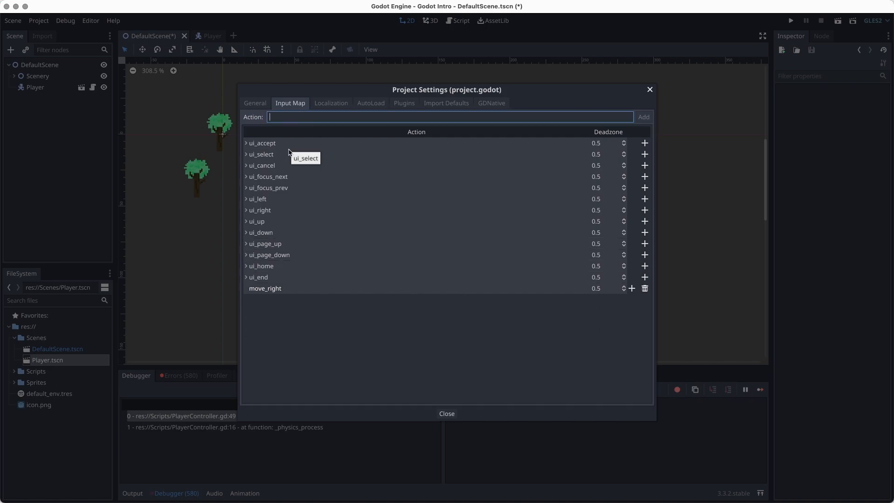
{"action": "type", "text": "move_left"}
{"action": "key", "text": "Return"}
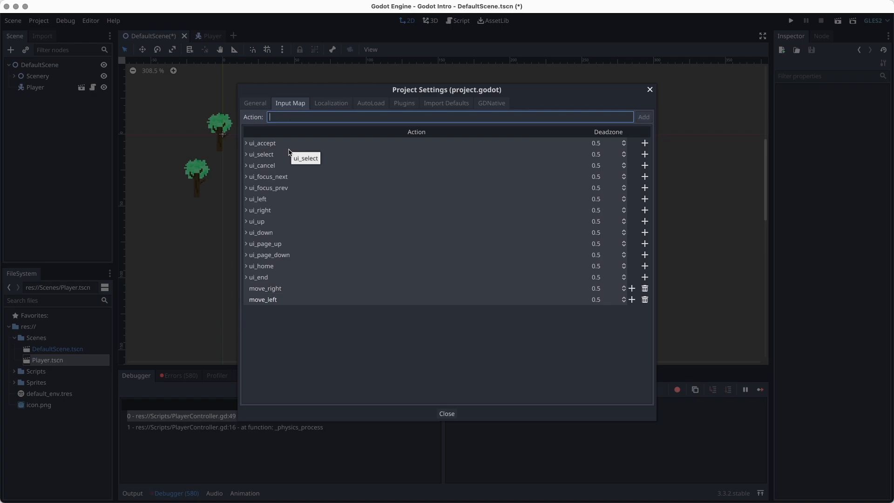
{"action": "type", "text": "move_up"}
{"action": "key", "text": "Return"}
{"action": "type", "text": "mov"}
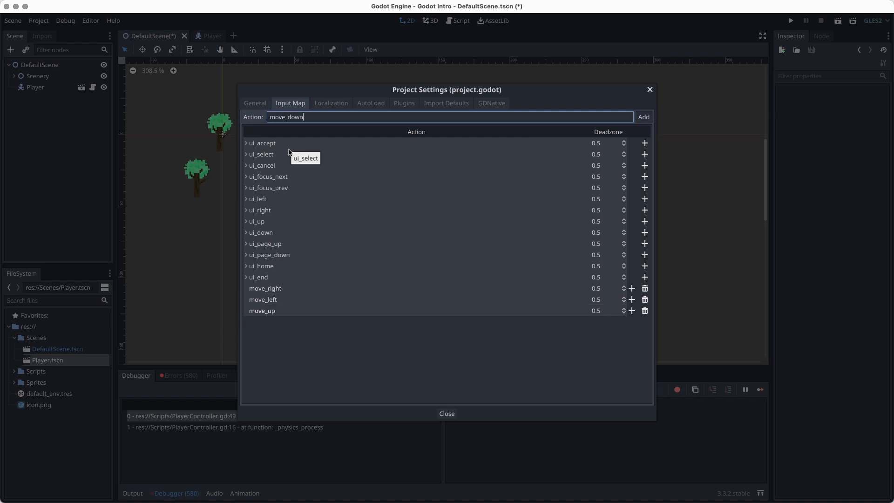
{"action": "type", "text": "e_down"}
{"action": "key", "text": "Return"}
Step: Bind the Right arrow and D keys to the move_right action
{"action": "double_click", "coordinate": [304, 288]}
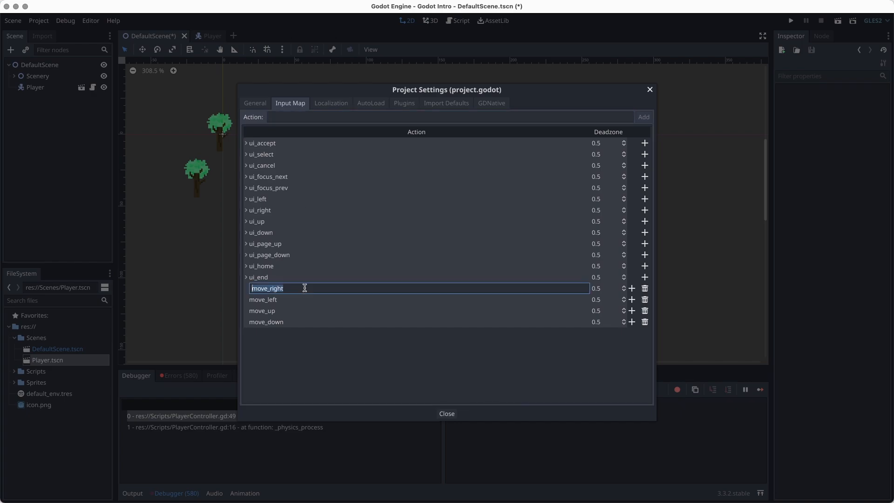
{"action": "left_click", "coordinate": [632, 290]}
{"action": "left_click", "coordinate": [632, 290]}
{"action": "left_click", "coordinate": [650, 296]}
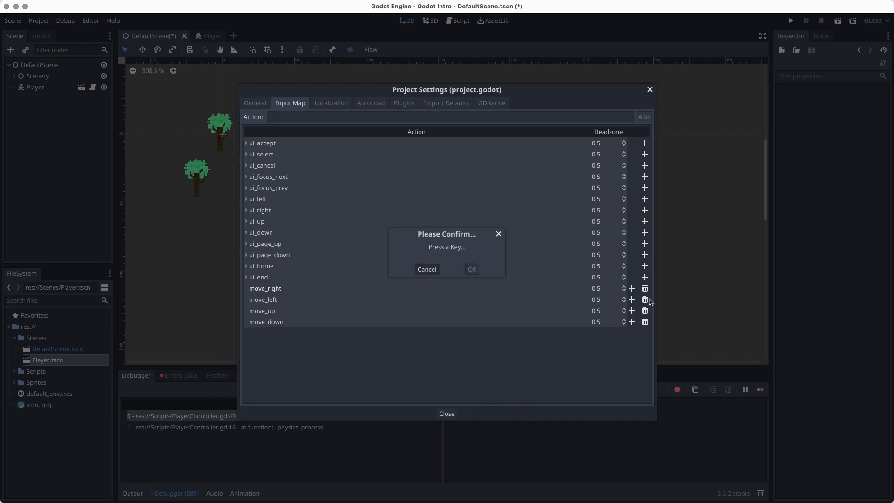
{"action": "key", "text": "d"}
{"action": "key", "text": "Return"}
{"action": "left_click", "coordinate": [471, 269]}
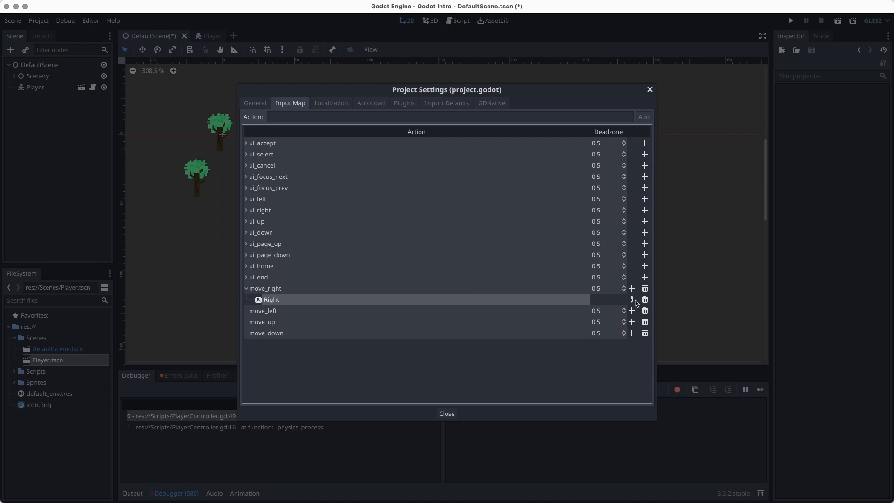
{"action": "left_click", "coordinate": [631, 289]}
{"action": "left_click", "coordinate": [640, 298]}
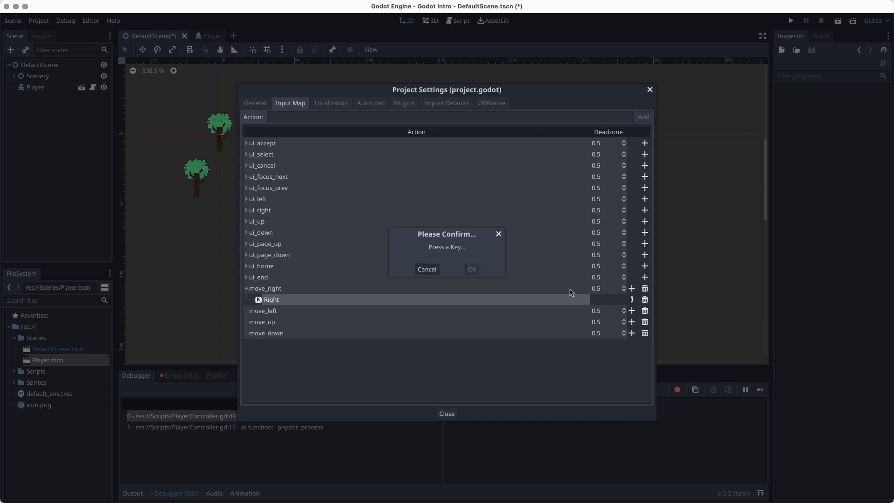
{"action": "key", "text": "d"}
{"action": "left_click", "coordinate": [471, 269]}
Step: Bind the A and Left arrow keys to the move_left action
{"action": "left_click", "coordinate": [632, 321]}
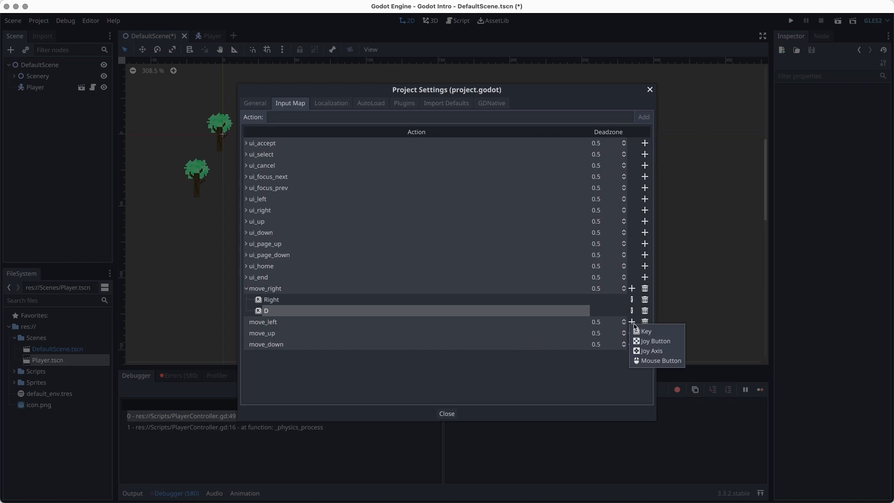
{"action": "left_click", "coordinate": [641, 334]}
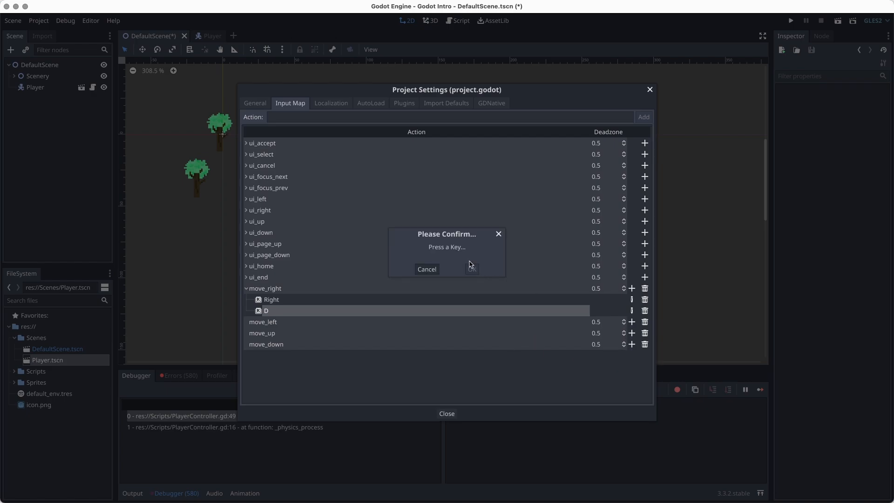
{"action": "key", "text": "a"}
{"action": "left_click", "coordinate": [472, 269]}
{"action": "left_click", "coordinate": [631, 322]}
{"action": "left_click", "coordinate": [647, 333]}
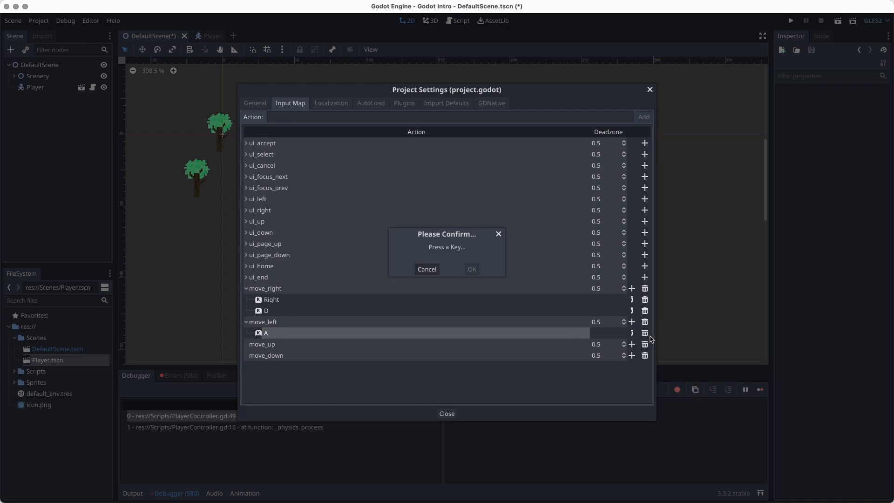
{"action": "key", "text": "Left"}
{"action": "left_click", "coordinate": [473, 270]}
Step: Bind the W and Up arrow keys to the move_up action
{"action": "left_click", "coordinate": [632, 366]}
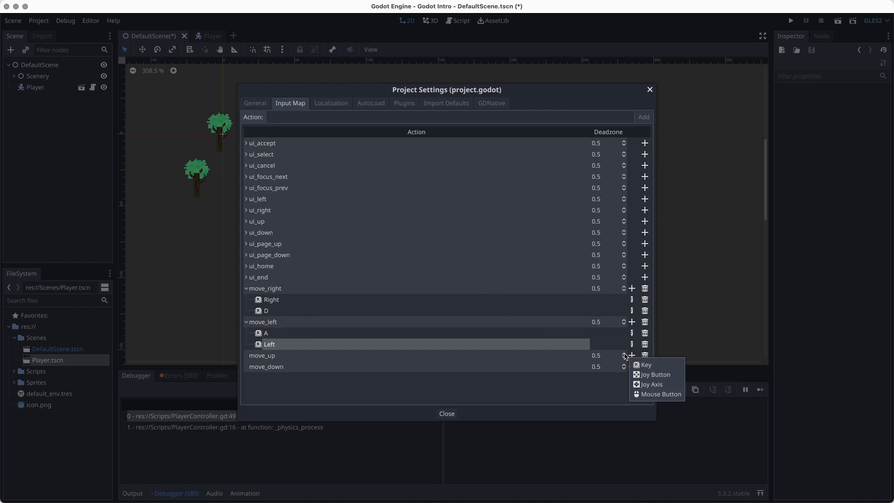
{"action": "left_click", "coordinate": [638, 367]}
{"action": "key", "text": "w"}
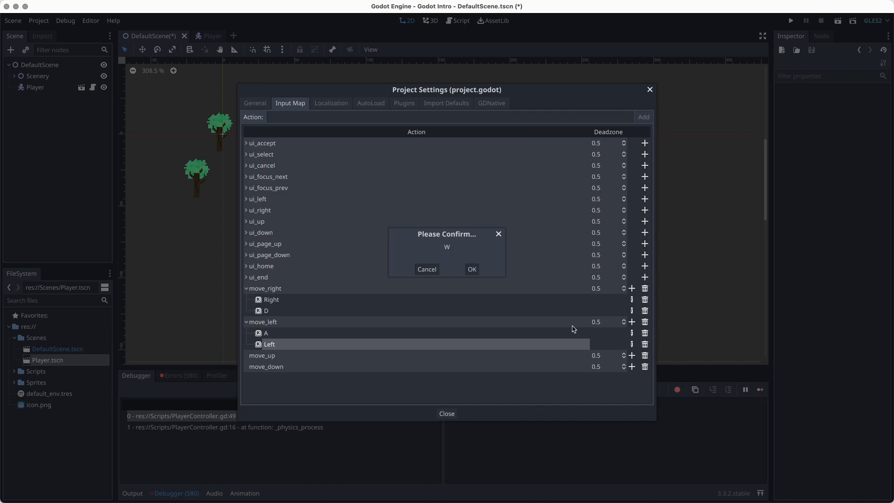
{"action": "left_click", "coordinate": [472, 269]}
{"action": "left_click", "coordinate": [633, 356]}
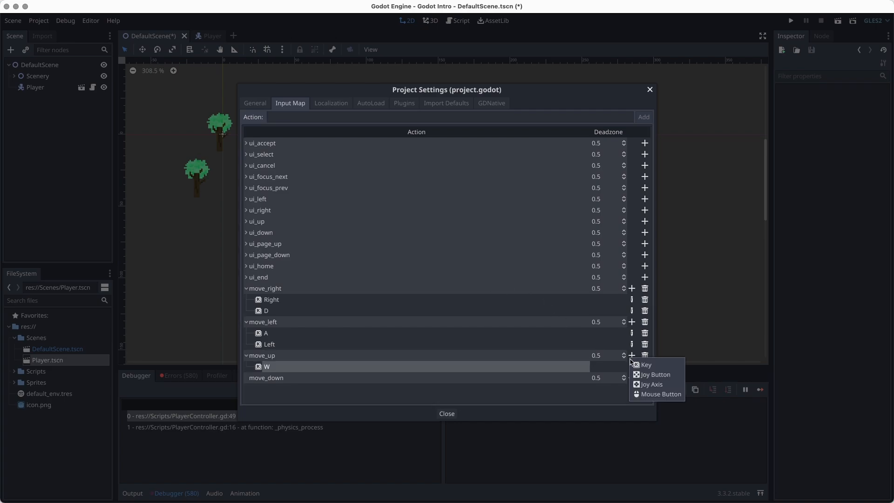
{"action": "left_click", "coordinate": [637, 368]}
{"action": "key", "text": "Up"}
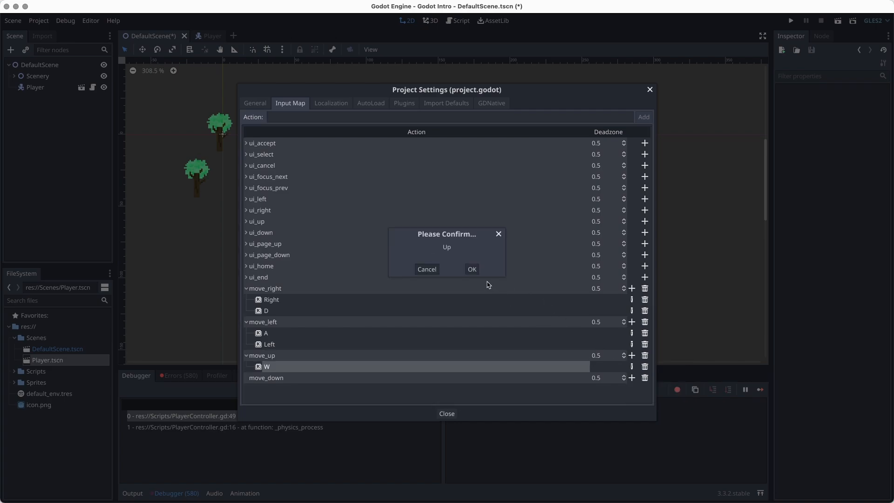
{"action": "left_click", "coordinate": [481, 270]}
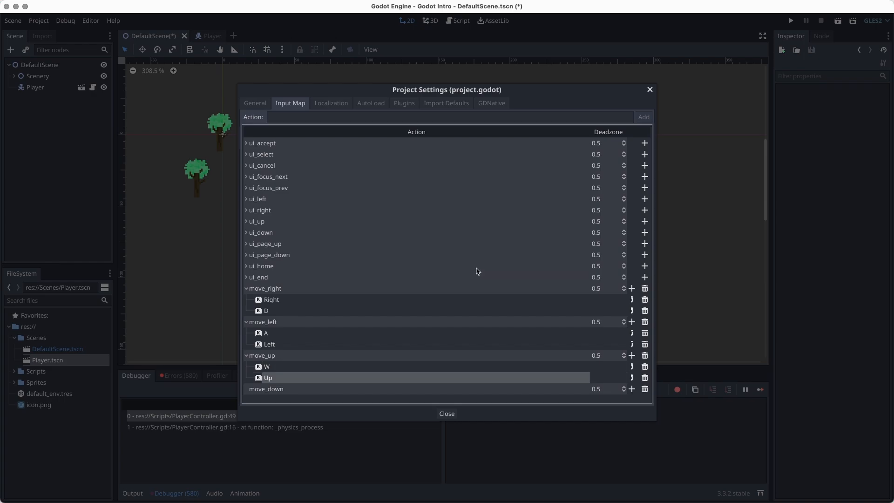
Step: Bind the S and Down arrow keys to the move_down action
{"action": "left_click", "coordinate": [633, 389]}
{"action": "left_click", "coordinate": [638, 399]}
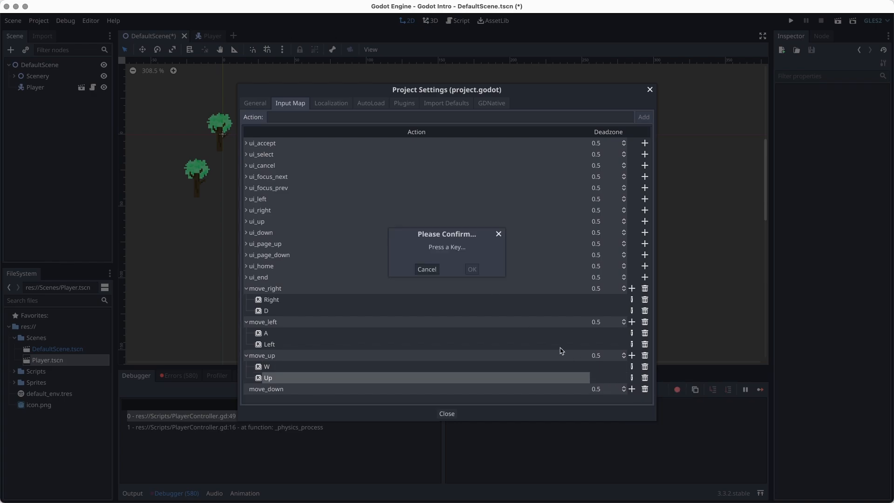
{"action": "key", "text": "s"}
{"action": "left_click", "coordinate": [471, 270]}
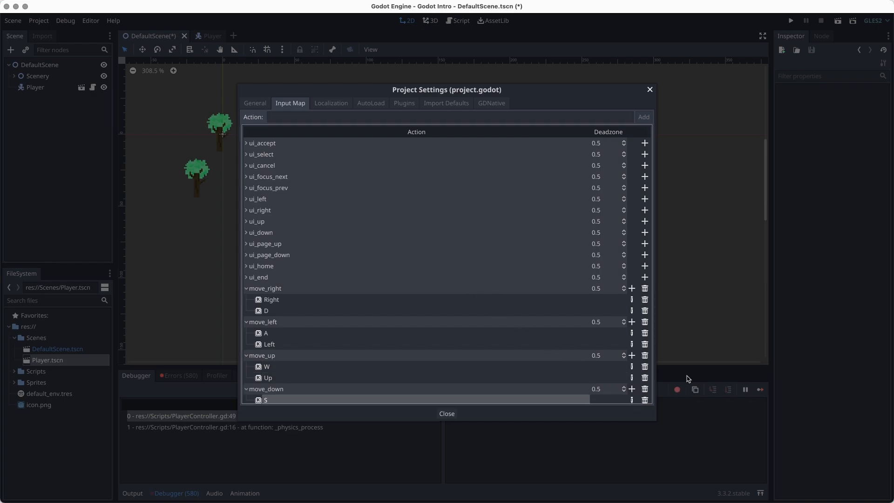
{"action": "left_click", "coordinate": [632, 390]}
{"action": "left_click", "coordinate": [640, 399]}
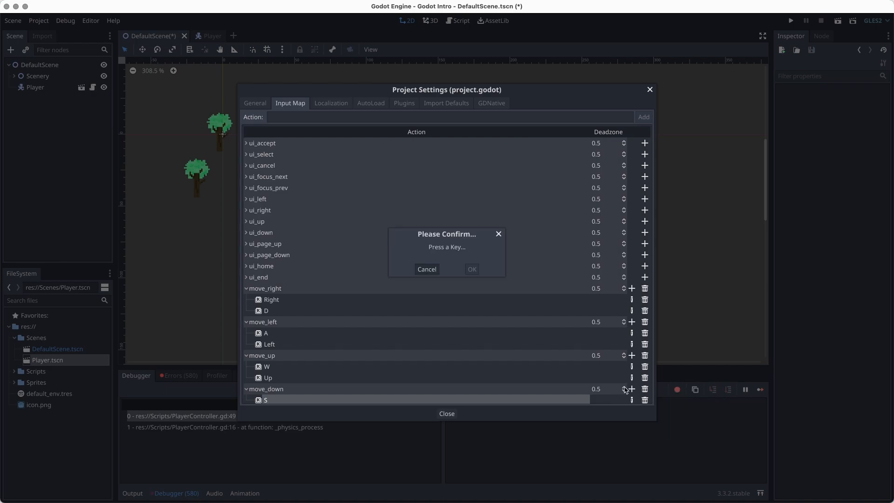
{"action": "key", "text": "Down"}
{"action": "left_click", "coordinate": [471, 269]}
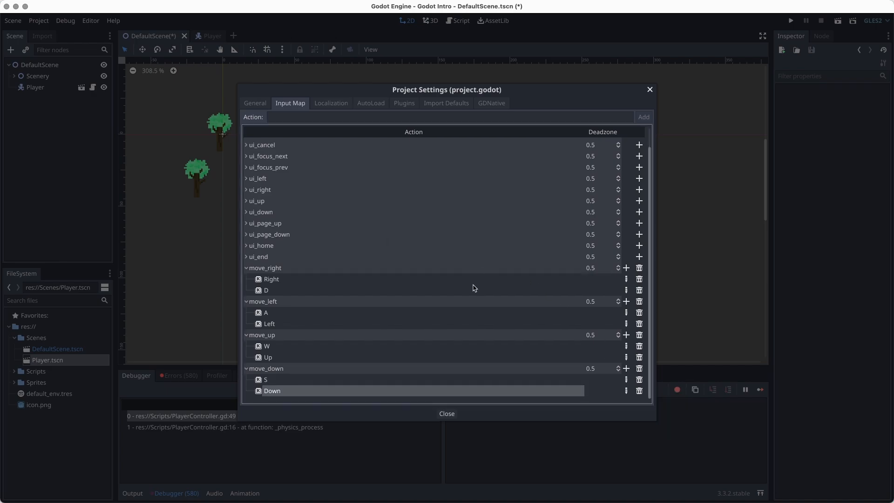
Step: Close the project settings, save DefaultScene and run the project
{"action": "left_click", "coordinate": [459, 413]}
{"action": "key", "text": "ctrl+s"}
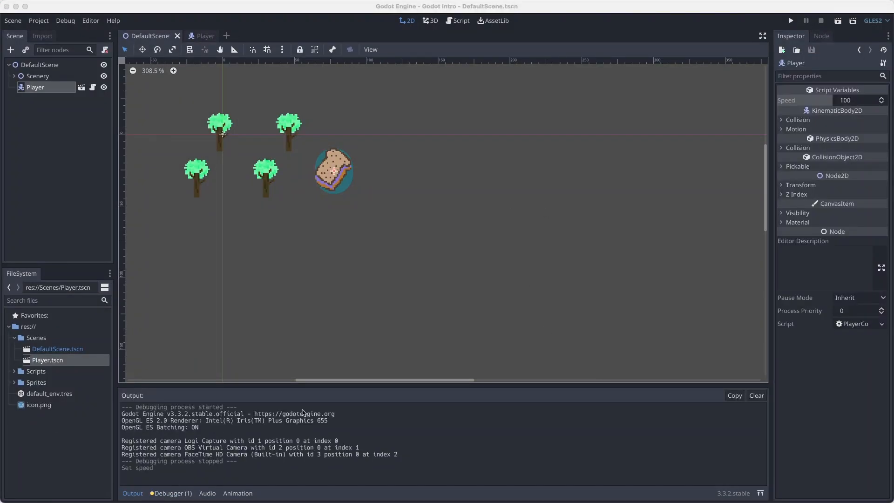
{"action": "left_click", "coordinate": [791, 20]}
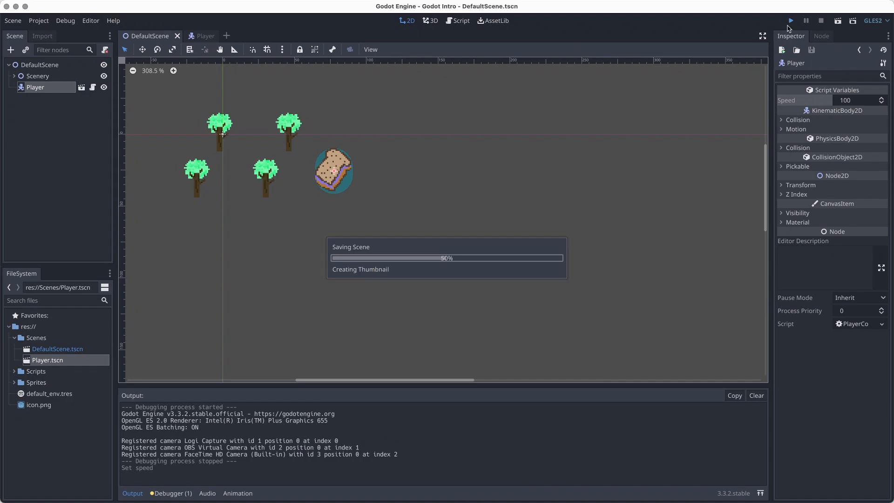
Step: Test moving the player right, left, down and up in the running game, and quit it
{"action": "key", "text": "Right"}
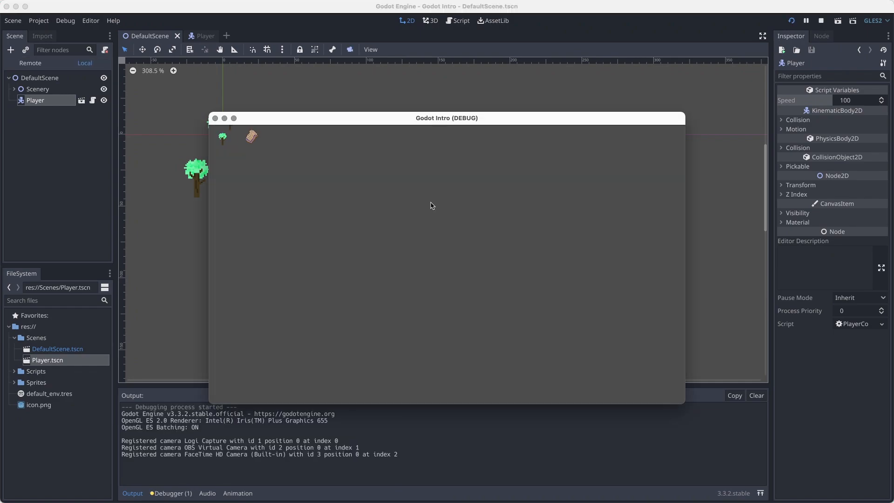
{"action": "key", "text": "Left"}
{"action": "key", "text": "Right"}
{"action": "key", "text": "Down"}
{"action": "key", "text": "Up"}
{"action": "key", "text": "Left"}
{"action": "key", "text": "Down"}
{"action": "key", "text": "Right"}
{"action": "key", "text": "Left"}
{"action": "key", "text": "Up"}
{"action": "key", "text": "Down"}
{"action": "key", "text": "Right"}
{"action": "key", "text": "Left"}
{"action": "key", "text": "super+q"}
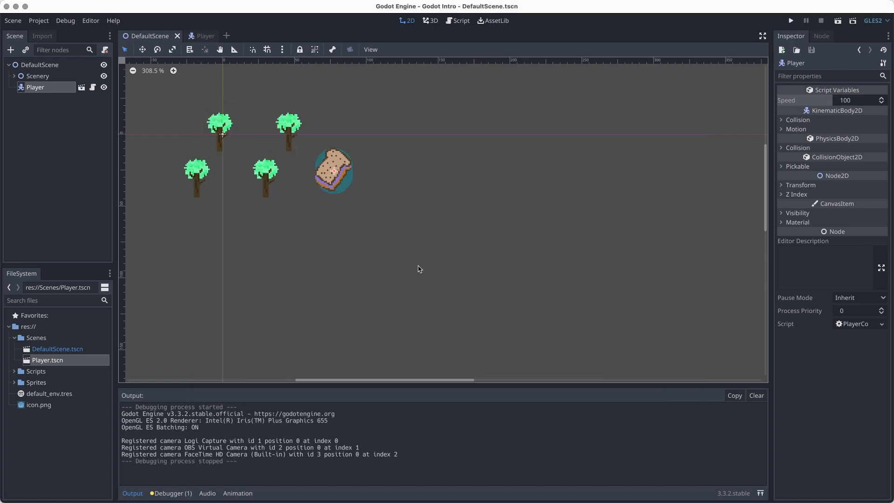
Step: Set the Player's Speed script variable to 200
{"action": "left_click", "coordinate": [866, 103]}
{"action": "type", "text": "200"}
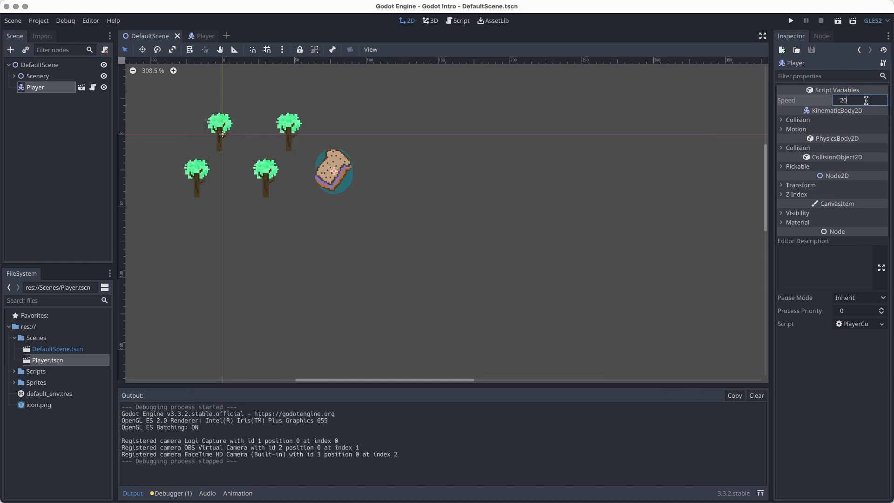
{"action": "key", "text": "Return"}
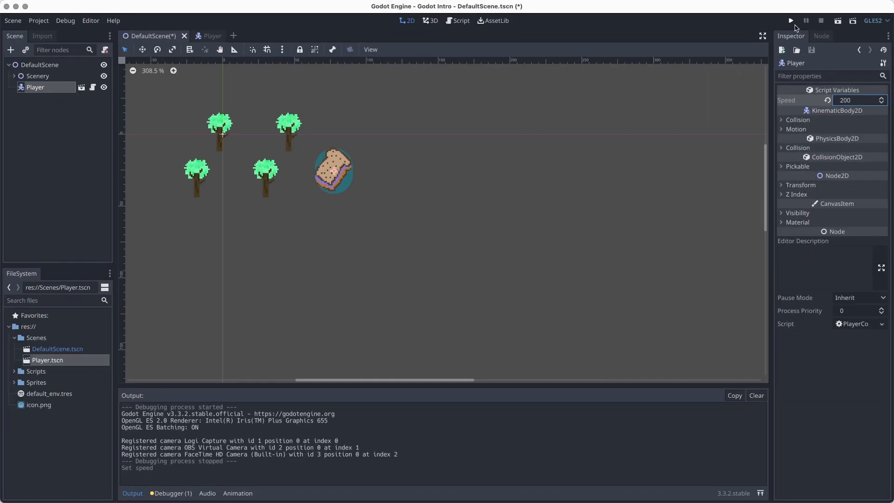
Step: Run the project, test the player's movement in all four directions at the new speed, and quit the game
{"action": "left_click", "coordinate": [791, 21]}
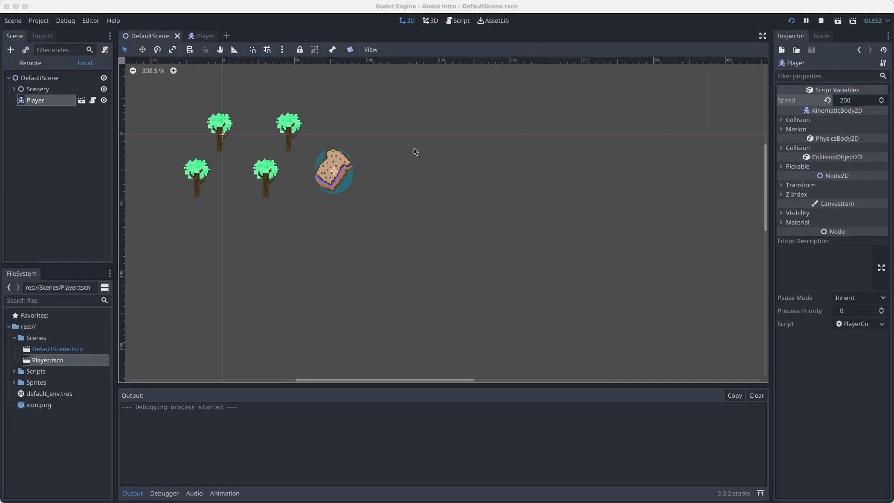
{"action": "key", "text": "Left"}
{"action": "key", "text": "Right"}
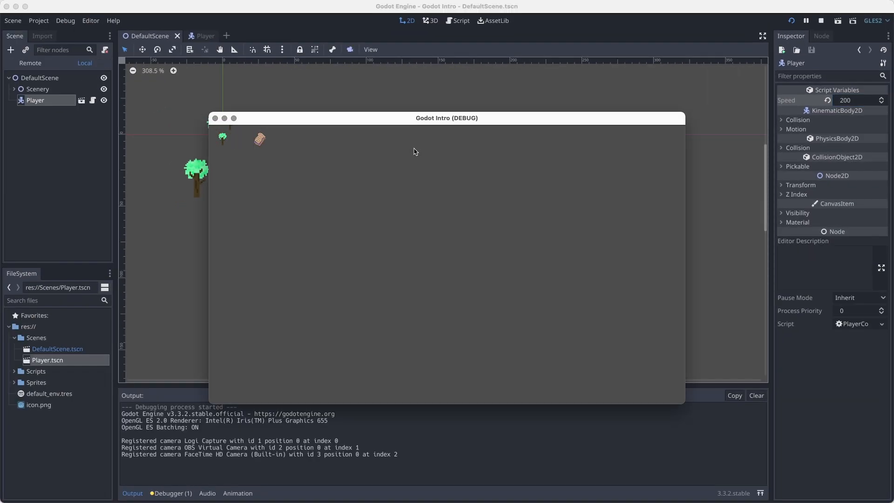
{"action": "key", "text": "Down"}
{"action": "key", "text": "Left"}
{"action": "key", "text": "Up"}
{"action": "key", "text": "Right"}
{"action": "key", "text": "Left"}
{"action": "key", "text": "Up"}
{"action": "key", "text": "Down"}
{"action": "key", "text": "Right"}
{"action": "key", "text": "super+q"}
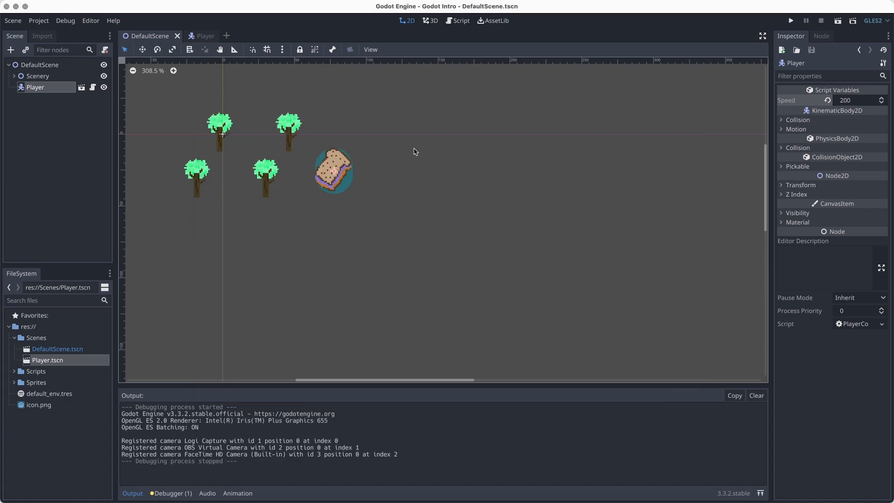
Step: Duplicate the four trees under Scenery and place the copies well below and to the right of the player
{"action": "scroll", "coordinate": [337, 236], "scroll_direction": "down", "scroll_amount": 1}
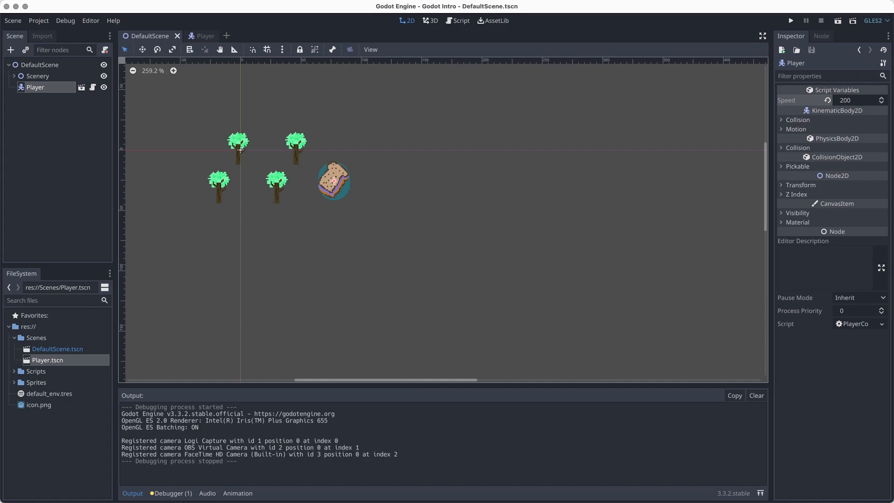
{"action": "left_click", "coordinate": [14, 76]}
{"action": "left_click", "coordinate": [50, 87]}
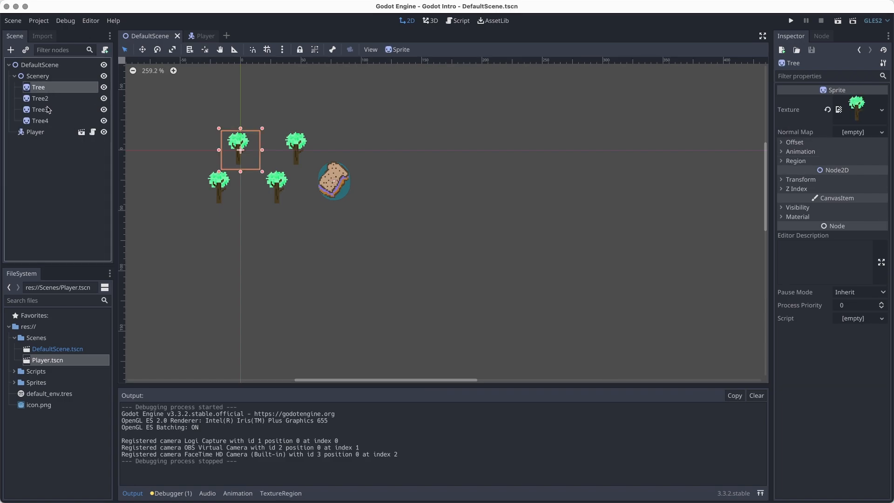
{"action": "left_click", "coordinate": [48, 110], "text": "shift"}
{"action": "left_click", "coordinate": [47, 120], "text": "shift"}
{"action": "key", "text": "super+d"}
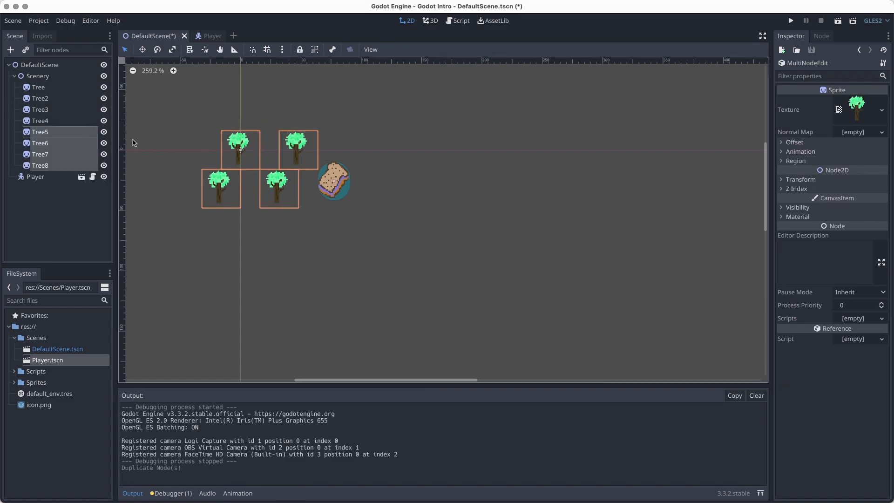
{"action": "left_click_drag", "start_coordinate": [218, 186], "coordinate": [504, 307]}
Step: Duplicate the copied tree group and move the selected copies below the original four trees
{"action": "key", "text": "super+d"}
{"action": "left_click_drag", "start_coordinate": [564, 309], "coordinate": [289, 320]}
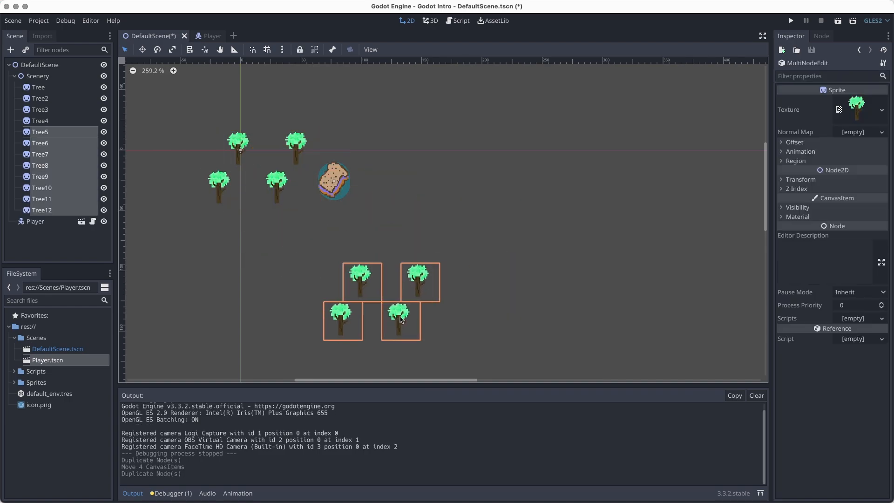
{"action": "scroll", "coordinate": [352, 73], "scroll_direction": "down", "scroll_amount": 3}
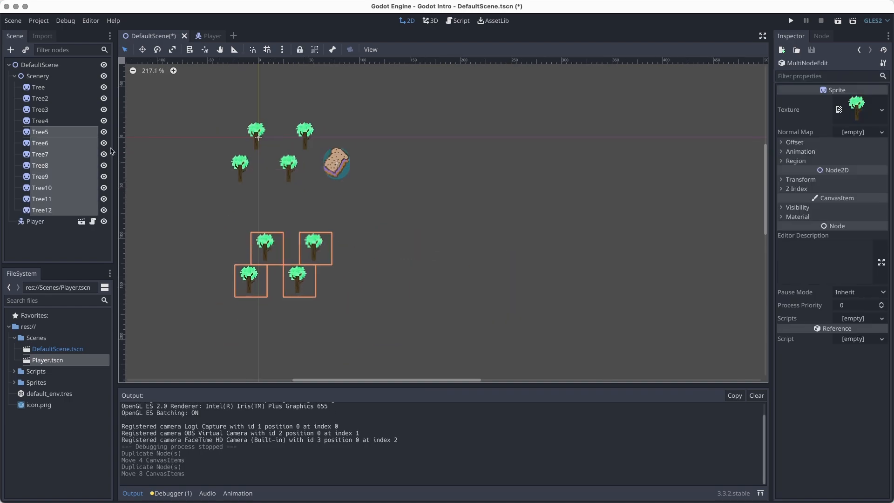
Step: Move Tree9 to Tree12 to the right of the lower tree group, and place a duplicate of them directly above
{"action": "left_click", "coordinate": [41, 177]}
{"action": "left_click", "coordinate": [42, 210], "text": "shift"}
{"action": "mouse_move", "coordinate": [297, 279]}
{"action": "left_mouse_down"}
{"action": "mouse_move", "coordinate": [490, 266]}
{"action": "mouse_move", "coordinate": [523, 284]}
{"action": "left_mouse_up"}
{"action": "key", "text": "super+d"}
{"action": "left_click_drag", "start_coordinate": [493, 255], "coordinate": [494, 156]}
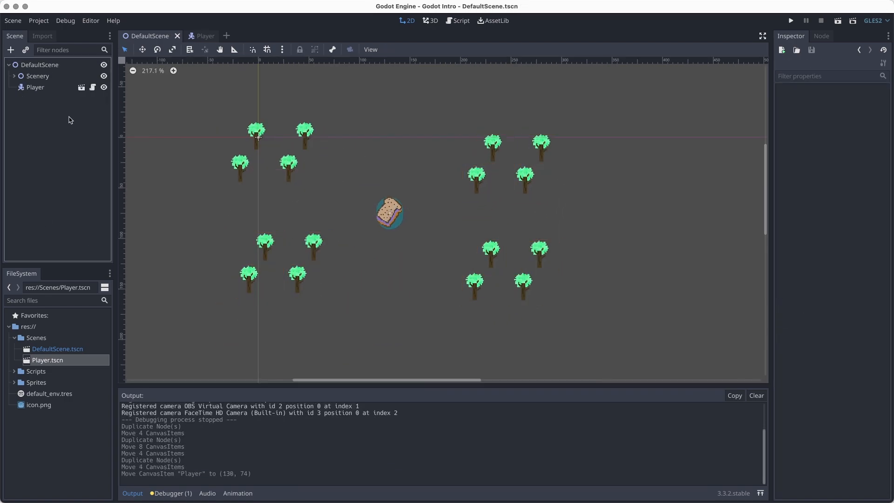
Step: Add a Camera2D node as a child of DefaultScene
{"action": "left_click", "coordinate": [37, 67]}
{"action": "right_click", "coordinate": [38, 67]}
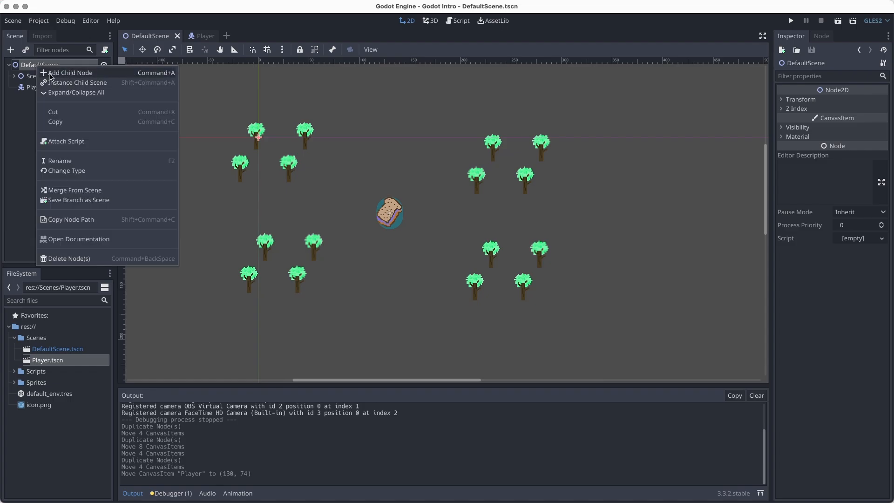
{"action": "left_click", "coordinate": [51, 76]}
{"action": "type", "text": "camera"}
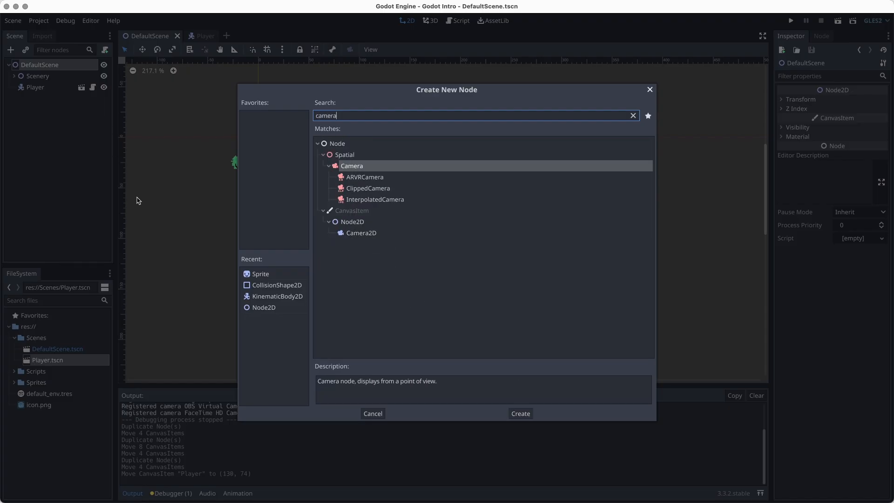
{"action": "left_click", "coordinate": [354, 233]}
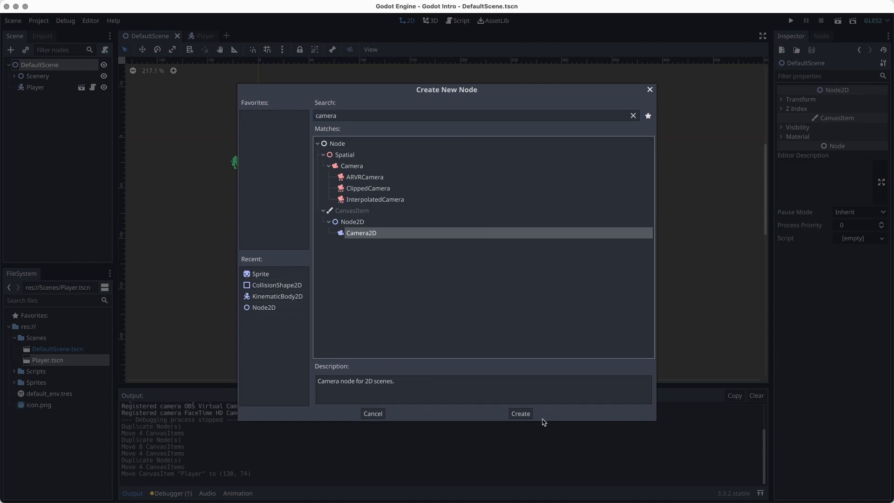
{"action": "left_click", "coordinate": [521, 414]}
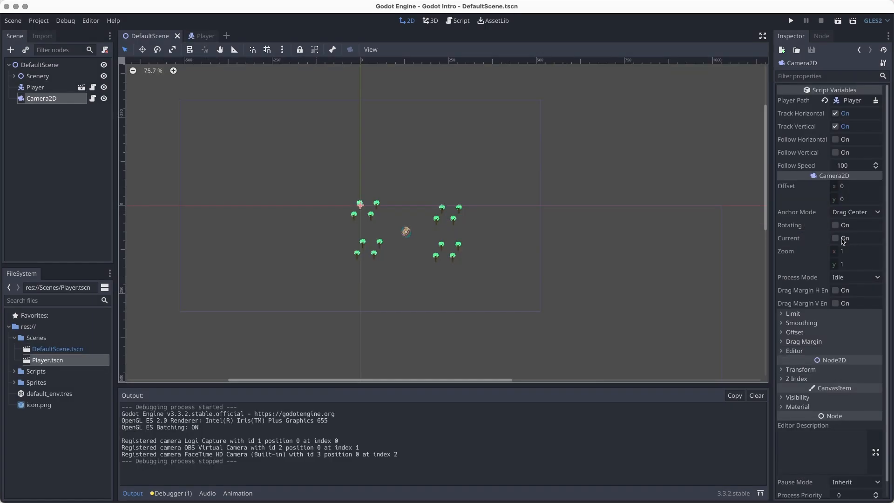
Step: Make Camera2D the current camera, save the scene and run the project
{"action": "left_click", "coordinate": [836, 238]}
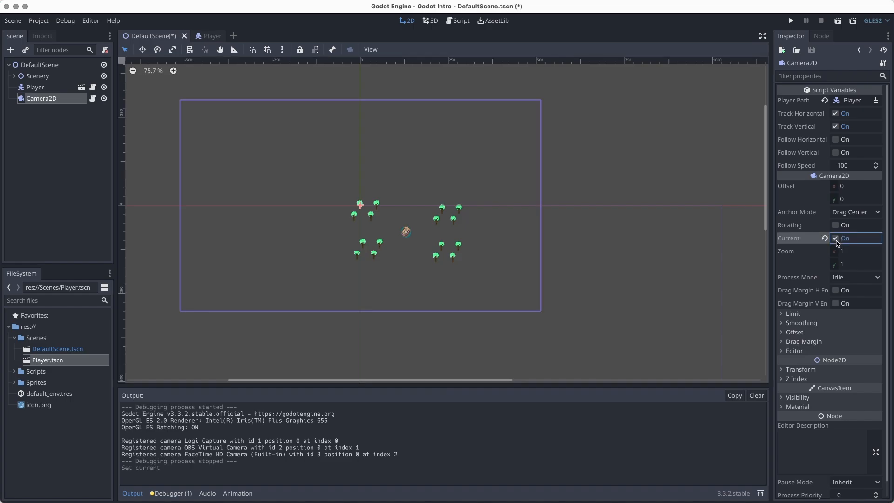
{"action": "key", "text": "ctrl+s"}
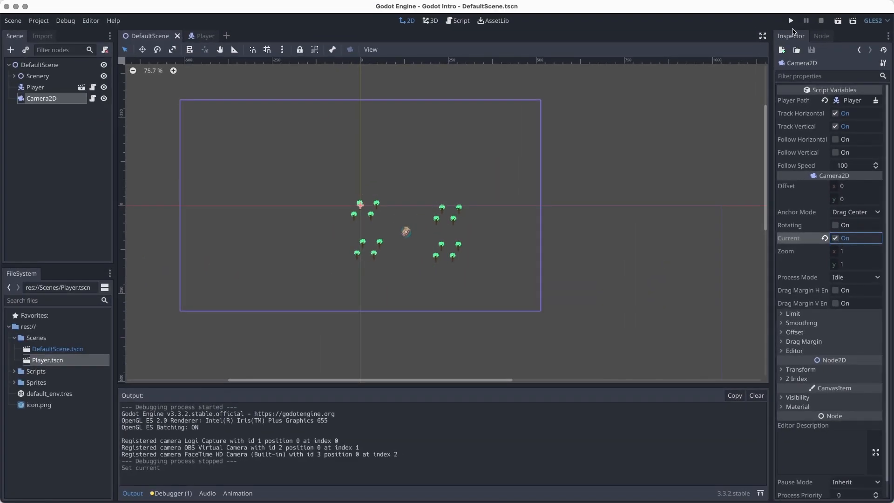
{"action": "left_click", "coordinate": [791, 21]}
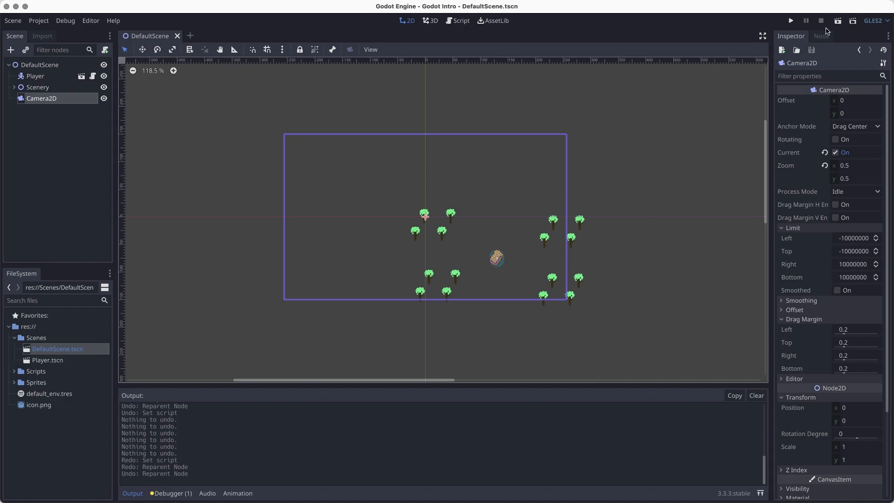
Step: Run the edited scene to check the camera's view, and close the game window
{"action": "left_click", "coordinate": [838, 21]}
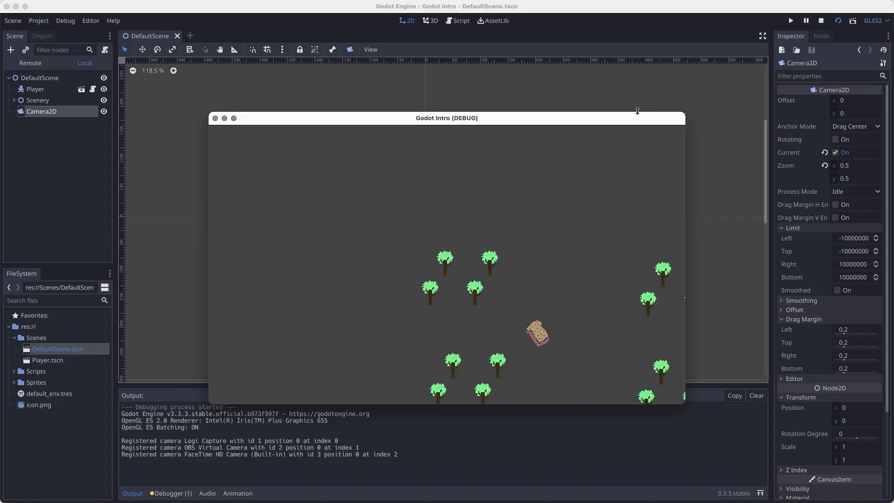
{"action": "left_click", "coordinate": [215, 120]}
{"action": "key", "text": "ctrl+s"}
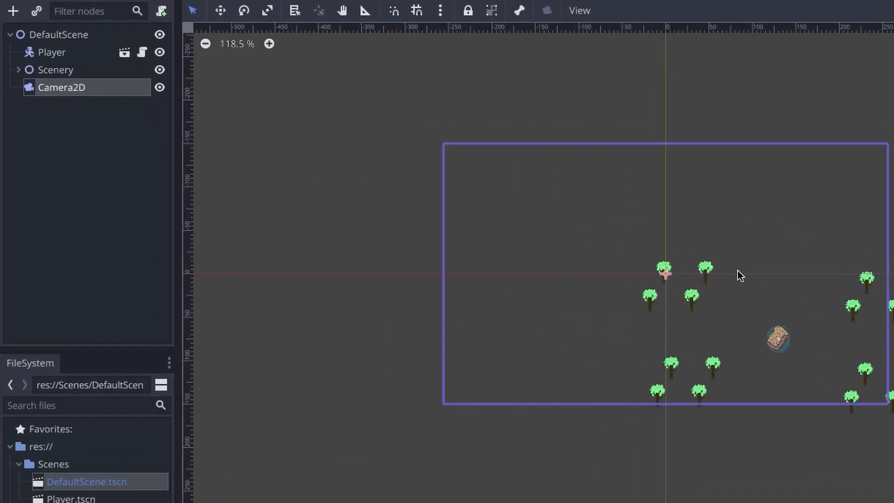
Step: Reparent Camera2D under the Player and reset its position to (0, 0)
{"action": "left_click_drag", "start_coordinate": [37, 91], "coordinate": [52, 56]}
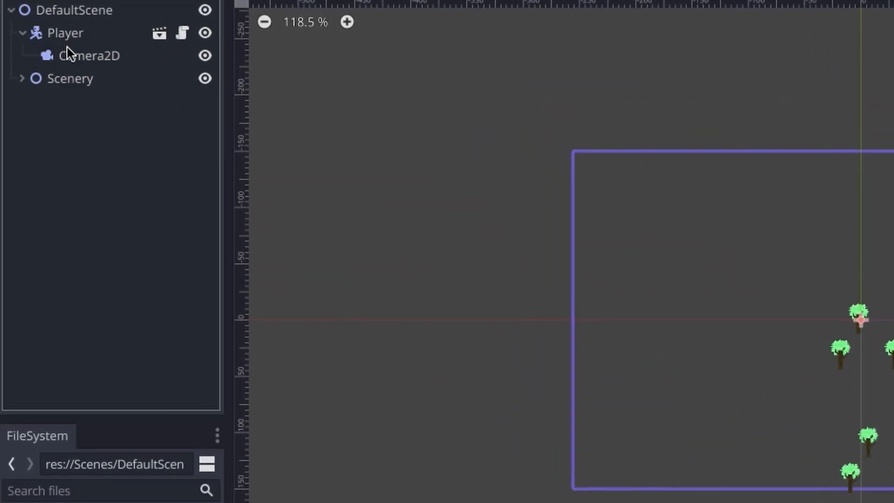
{"action": "left_click", "coordinate": [68, 54]}
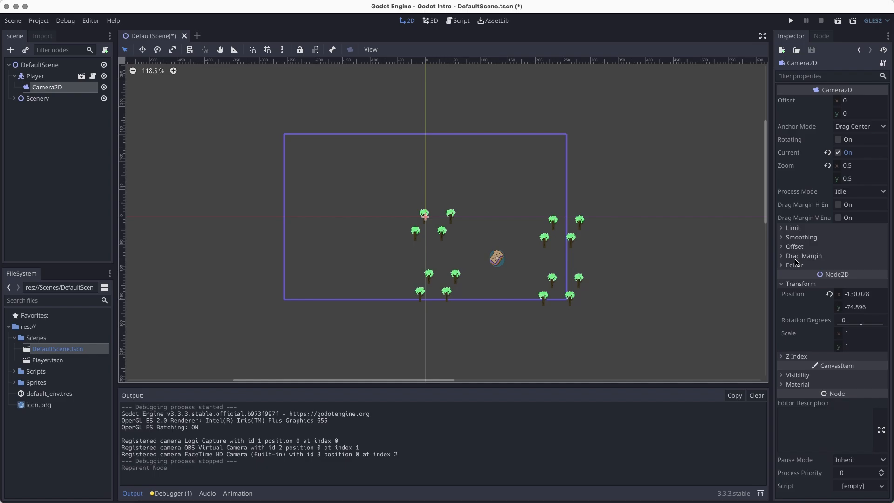
{"action": "left_click", "coordinate": [829, 294]}
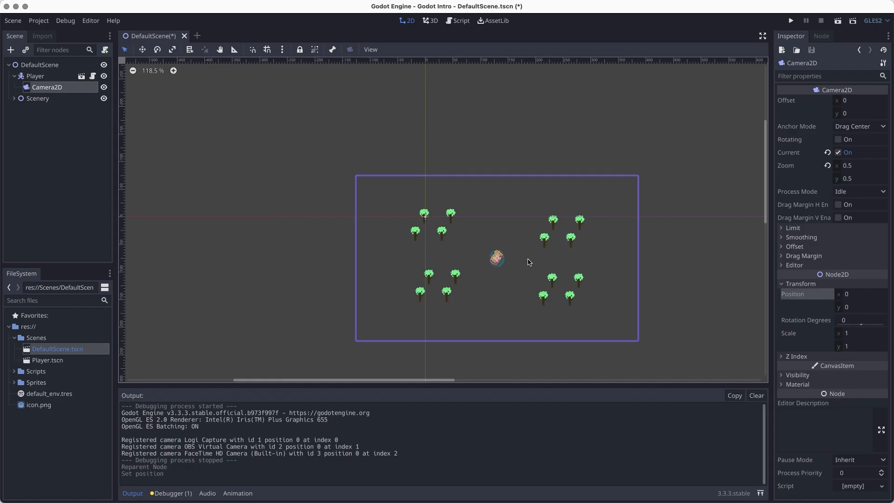
{"action": "key", "text": "ctrl+s"}
Step: Reset the Player's position to (0, 0) and save the scene
{"action": "left_click", "coordinate": [41, 80]}
{"action": "left_click", "coordinate": [830, 195]}
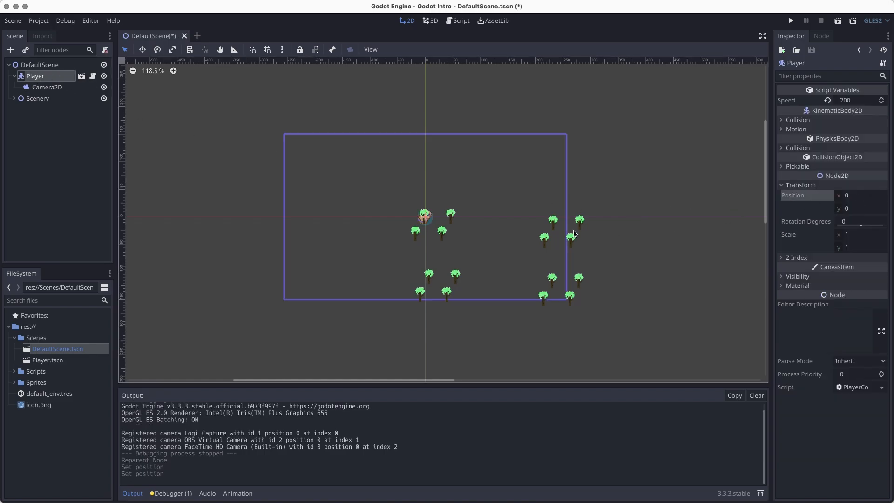
{"action": "key", "text": "ctrl+s"}
{"action": "left_click", "coordinate": [38, 98]}
{"action": "key", "text": "super+z"}
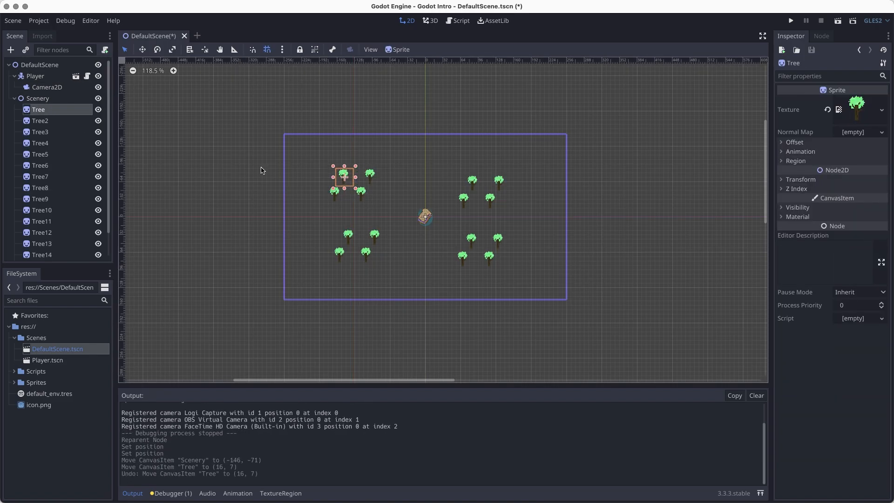
{"action": "left_click", "coordinate": [45, 98]}
{"action": "left_click", "coordinate": [15, 99]}
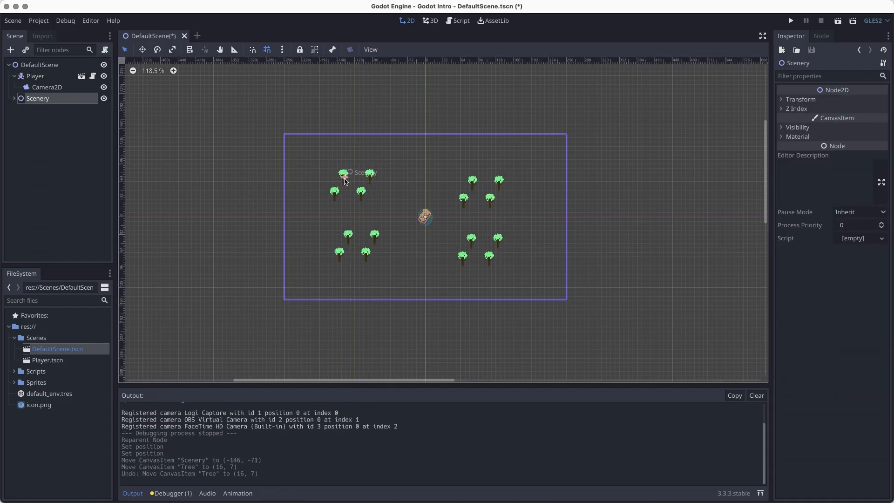
{"action": "left_click_drag", "start_coordinate": [343, 175], "coordinate": [352, 179]}
{"action": "key", "text": "super+z"}
{"action": "left_click", "coordinate": [44, 102]}
{"action": "left_click", "coordinate": [15, 99]}
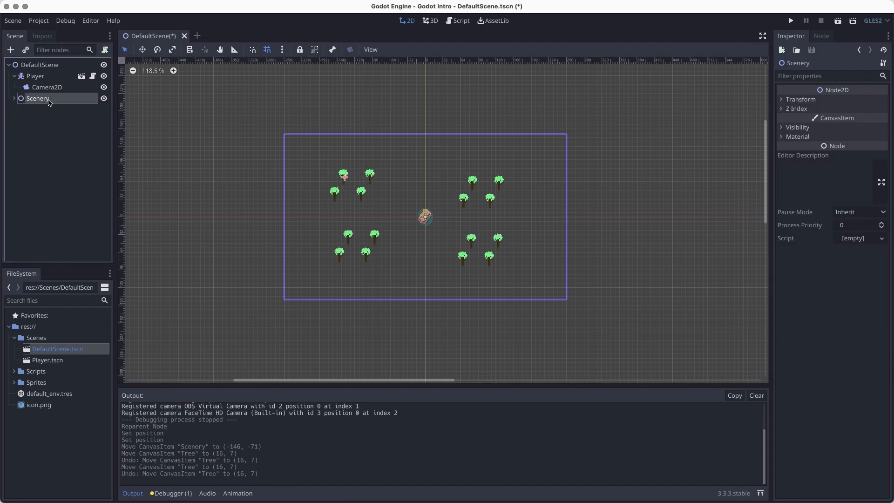
Step: Move the whole Scenery node to (-128, -64) so that the trees surround the player
{"action": "left_click", "coordinate": [48, 99]}
{"action": "left_click", "coordinate": [79, 118]}
{"action": "left_click", "coordinate": [64, 97]}
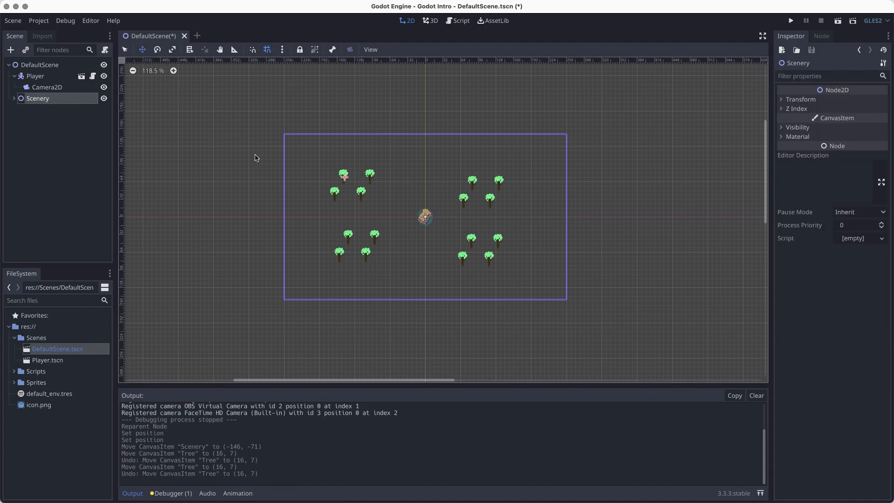
{"action": "left_click_drag", "start_coordinate": [325, 167], "coordinate": [335, 176]}
Step: Save and run the edited scene, and move the player in all directions to test that the camera follows
{"action": "key", "text": "super+b"}
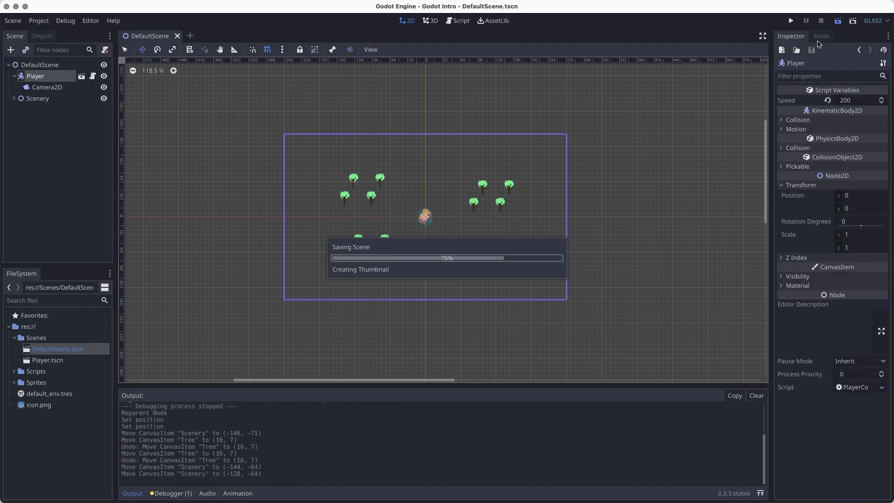
{"action": "key", "text": "Right"}
{"action": "key", "text": "Left"}
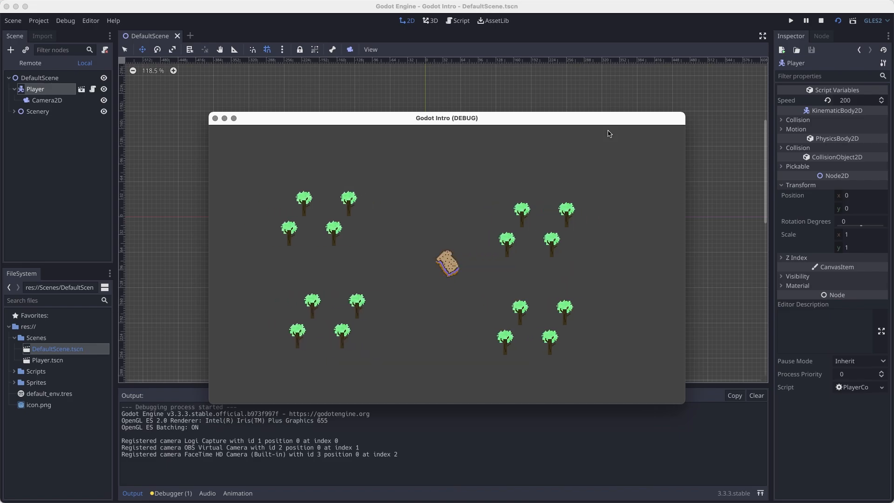
{"action": "key", "text": "Up"}
{"action": "key", "text": "Down"}
{"action": "key", "text": "Right"}
{"action": "key", "text": "Up"}
{"action": "key", "text": "Left"}
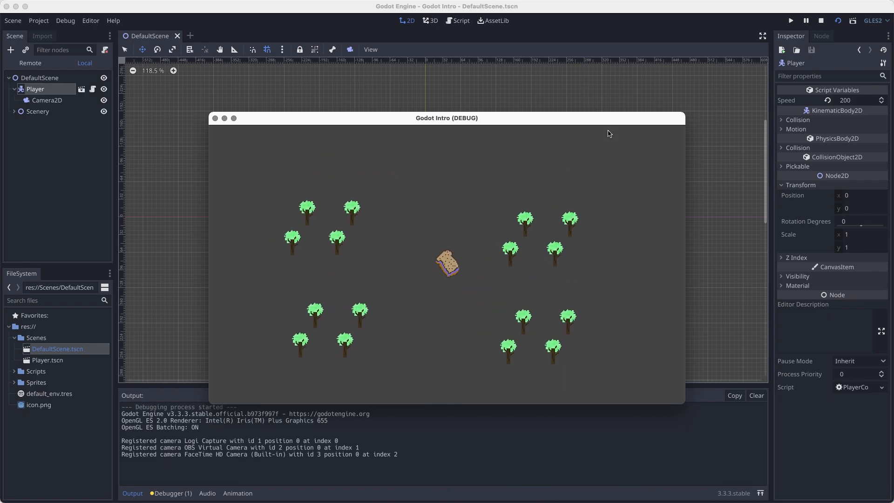
Step: Move the player in all four directions in the running game to check the camera following, and close the game
{"action": "key", "text": "Down"}
{"action": "key", "text": "Right"}
{"action": "key", "text": "Up"}
{"action": "key", "text": "Left"}
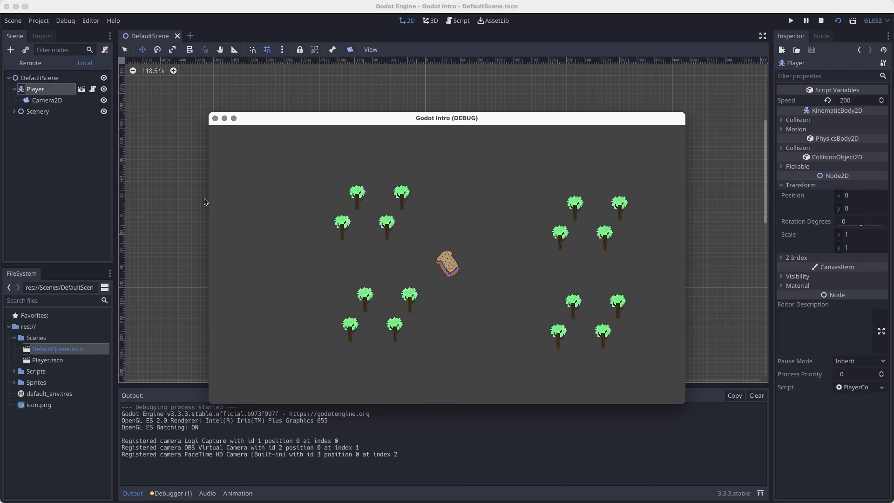
{"action": "left_click", "coordinate": [215, 119]}
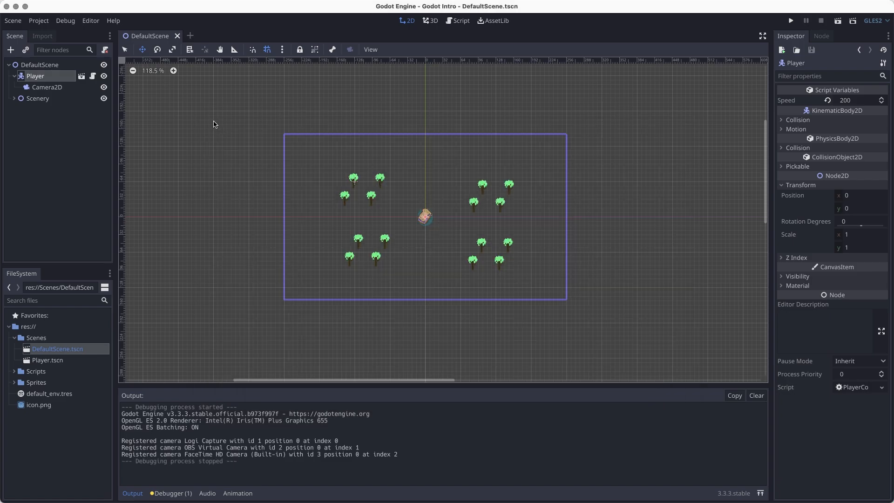
Step: Keep the Camera2D's anchor mode at Drag Center and enable its horizontal drag margin
{"action": "left_click", "coordinate": [60, 88]}
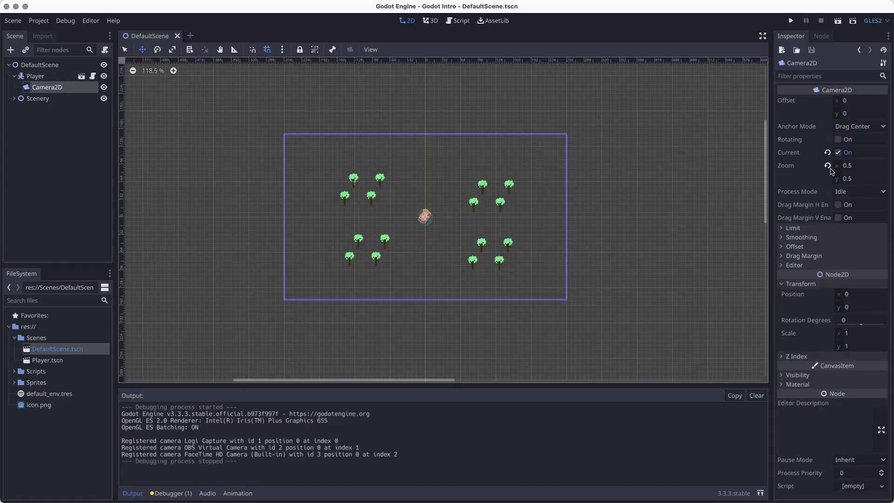
{"action": "left_click", "coordinate": [874, 126]}
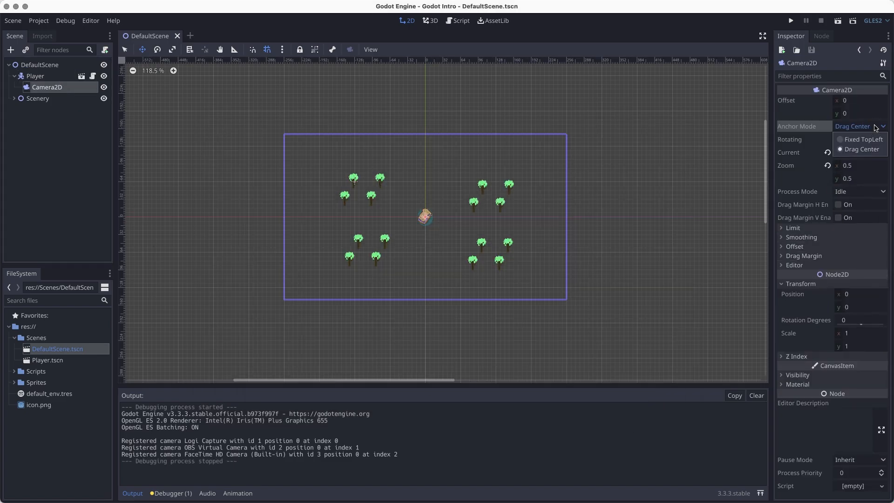
{"action": "left_click", "coordinate": [873, 130]}
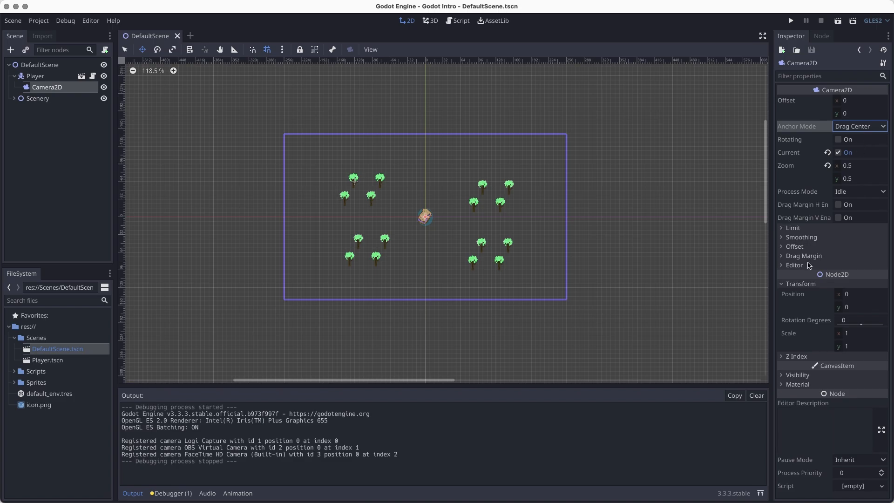
{"action": "left_click", "coordinate": [839, 205]}
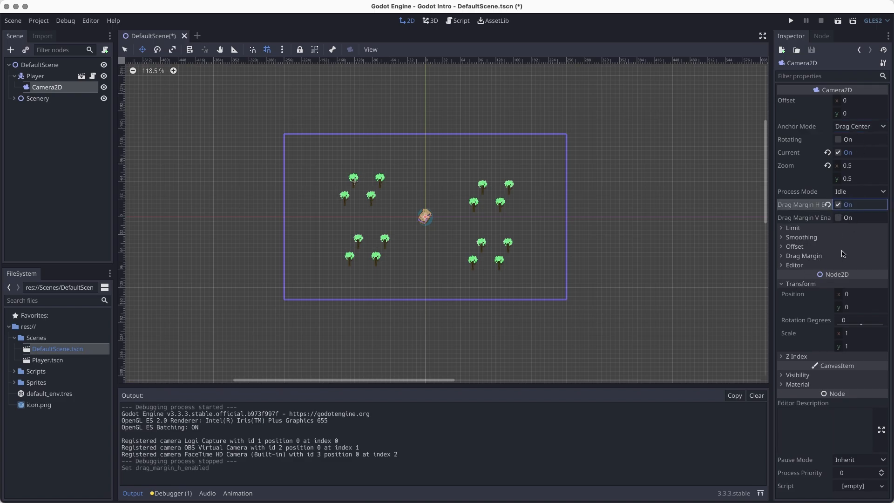
Step: Run the edited scene, move the player horizontally and vertically to test the horizontal drag margin, and close the game
{"action": "left_click", "coordinate": [837, 21]}
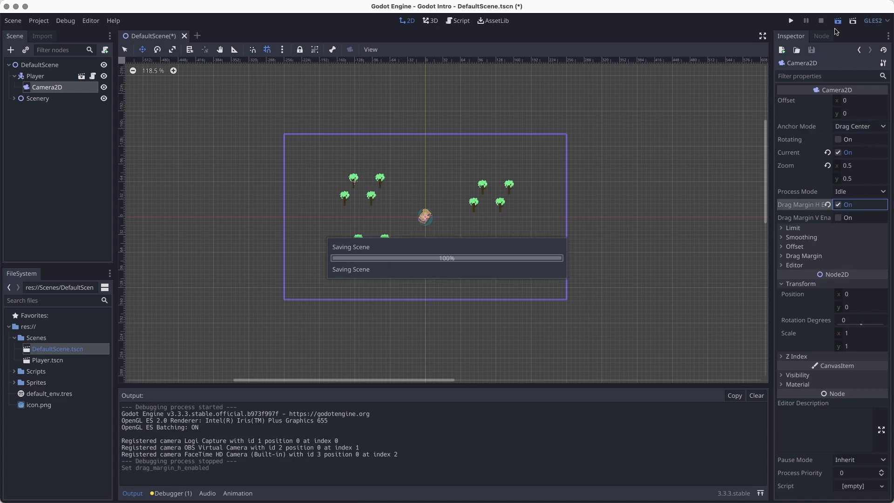
{"action": "key", "text": "Right"}
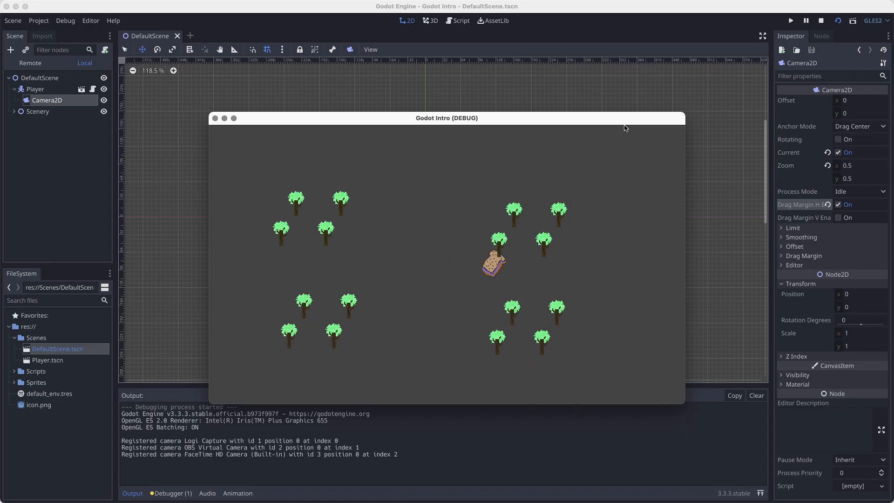
{"action": "key", "text": "Left"}
{"action": "key", "text": "Right"}
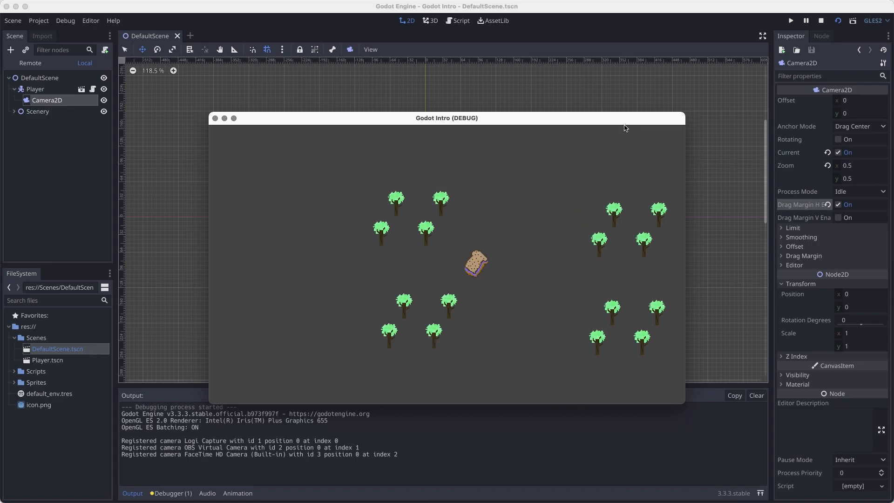
{"action": "key", "text": "Up"}
{"action": "key", "text": "Down"}
{"action": "key", "text": "Down"}
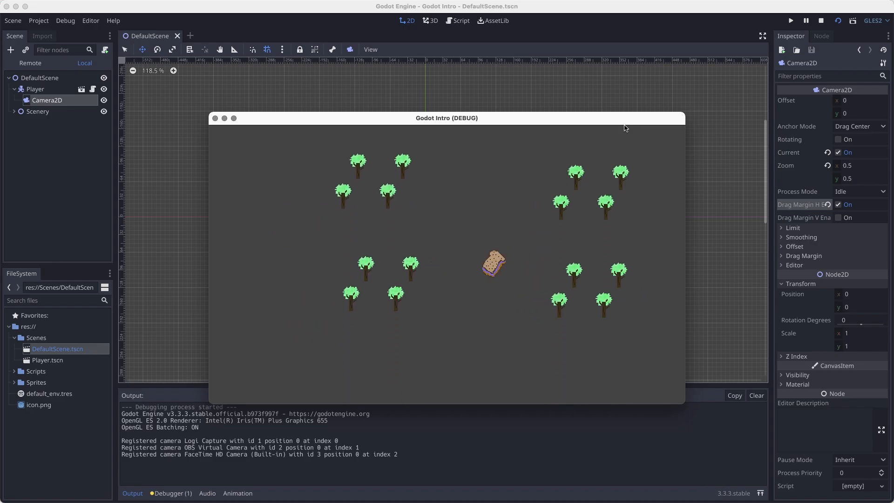
{"action": "left_click", "coordinate": [215, 118]}
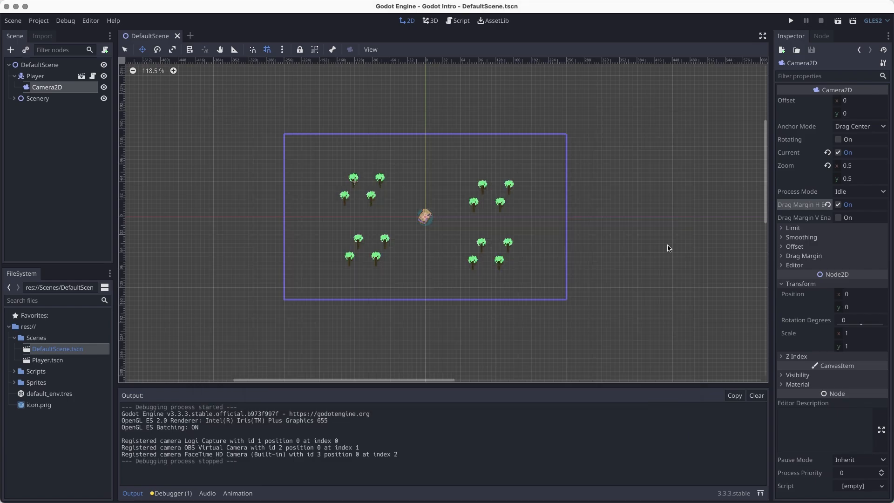
Step: Set the Camera2D's Left and Right drag margins to 0.5
{"action": "left_click", "coordinate": [812, 255]}
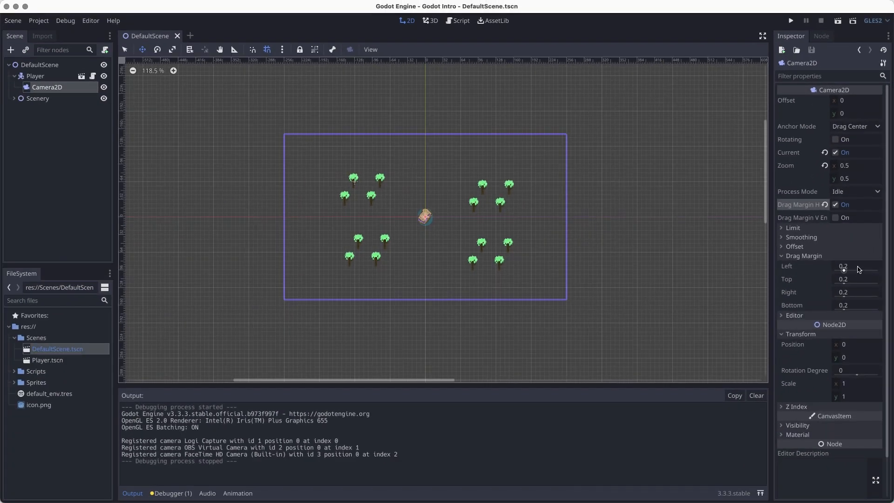
{"action": "left_click", "coordinate": [840, 296]}
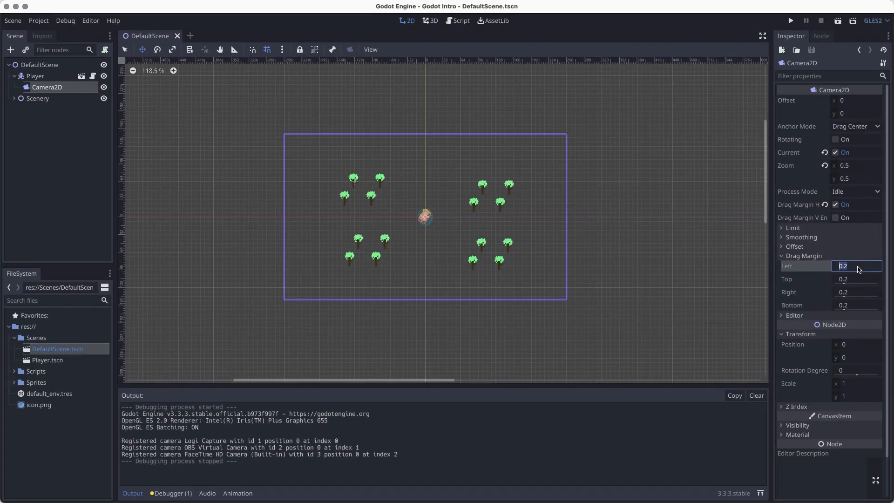
{"action": "type", "text": "0.5"}
{"action": "key", "text": "Return"}
{"action": "left_click", "coordinate": [858, 292]}
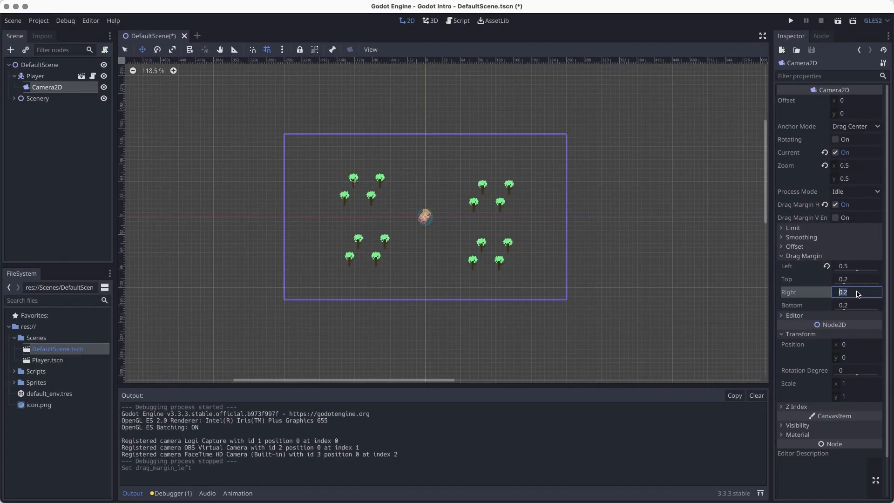
{"action": "type", "text": "0.5"}
{"action": "key", "text": "Return"}
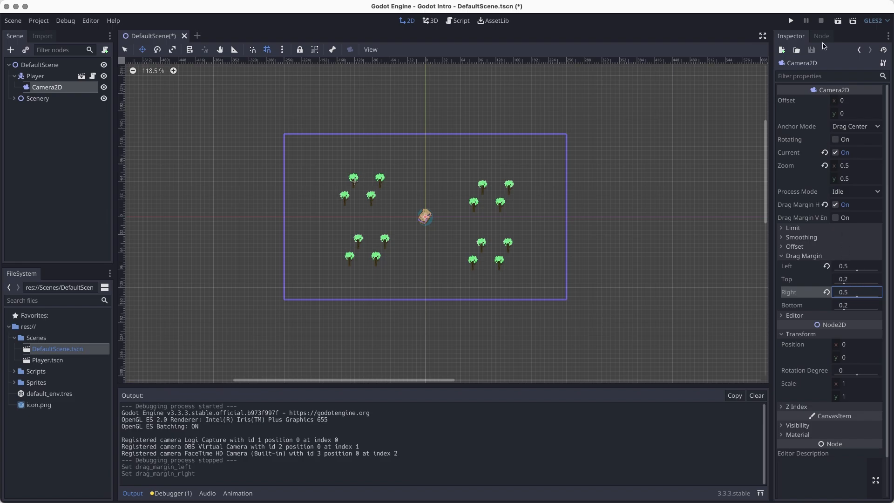
Step: Run the edited scene, move the player around to test the wider left and right drag margins, and close the game
{"action": "left_click", "coordinate": [838, 20]}
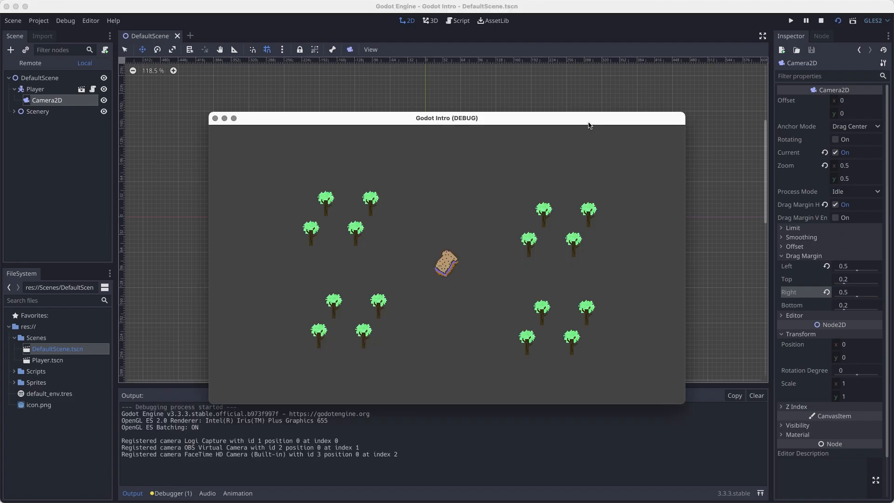
{"action": "key", "text": "Right"}
{"action": "key", "text": "Left"}
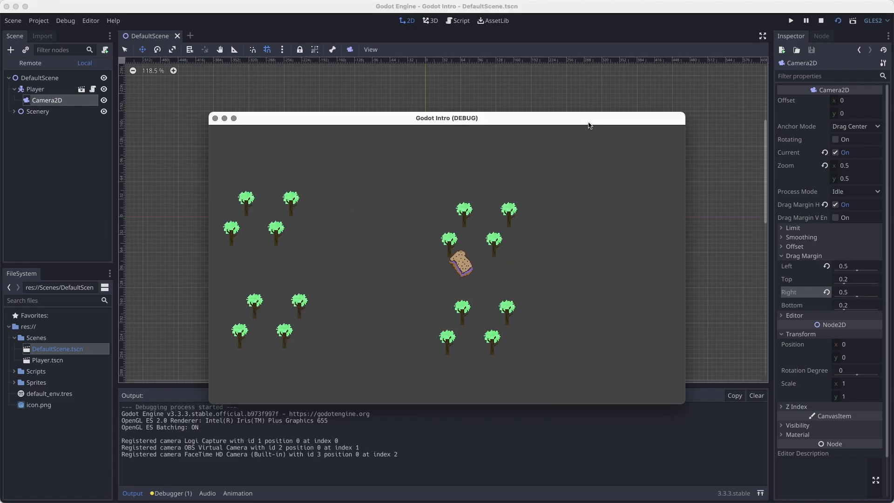
{"action": "key", "text": "Up"}
{"action": "key", "text": "Left"}
{"action": "key", "text": "Down"}
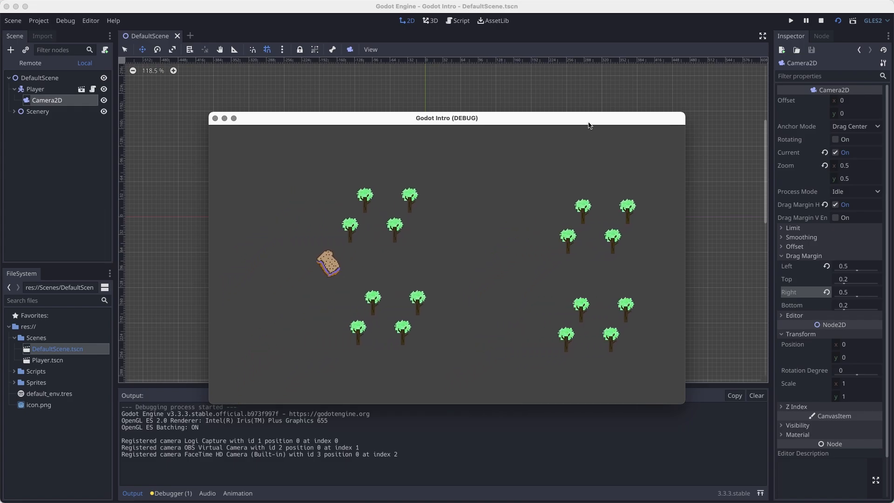
{"action": "key", "text": "Right"}
{"action": "key", "text": "Right"}
{"action": "key", "text": "Down"}
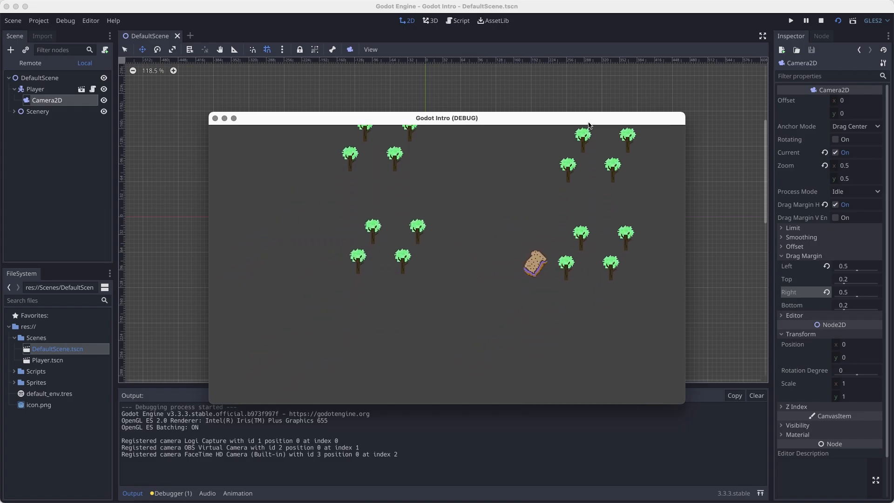
{"action": "key", "text": "Up"}
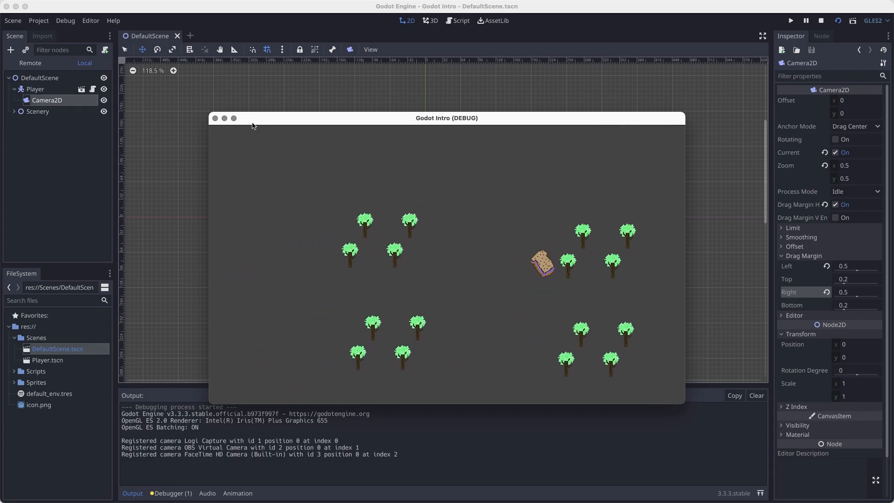
{"action": "left_click", "coordinate": [215, 118]}
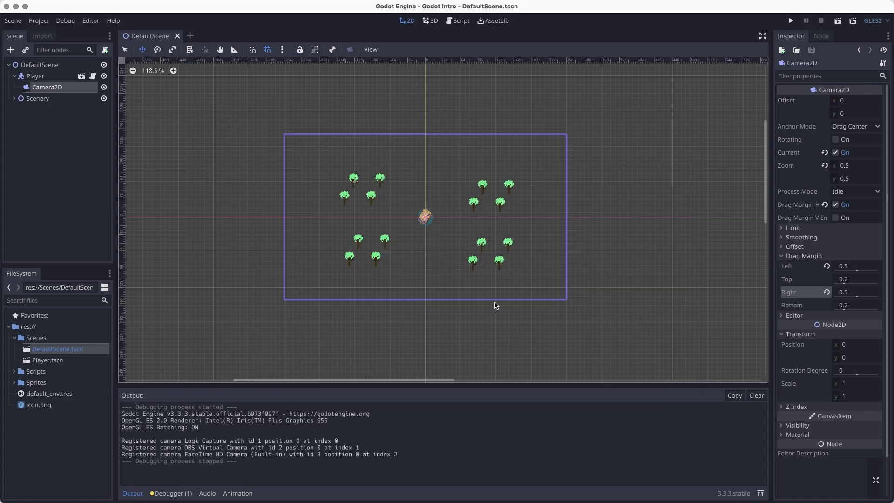
Step: Set the Camera2D's Top and Bottom limits to 0, saving the scene after the Top limit
{"action": "left_click", "coordinate": [821, 257]}
{"action": "left_click", "coordinate": [808, 229]}
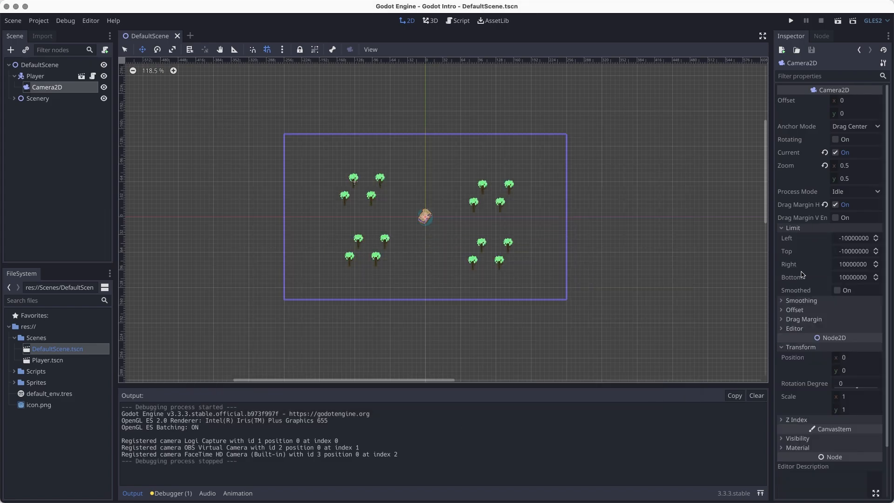
{"action": "left_click", "coordinate": [850, 252]}
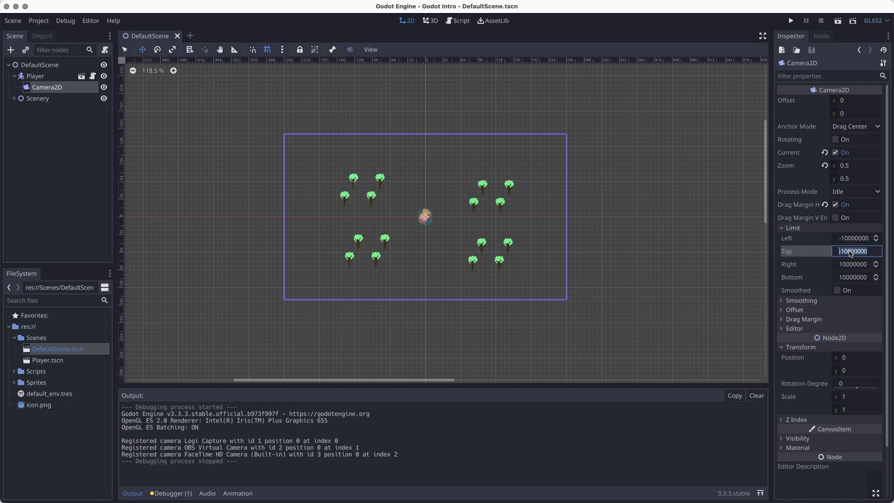
{"action": "type", "text": "0"}
{"action": "key", "text": "Return"}
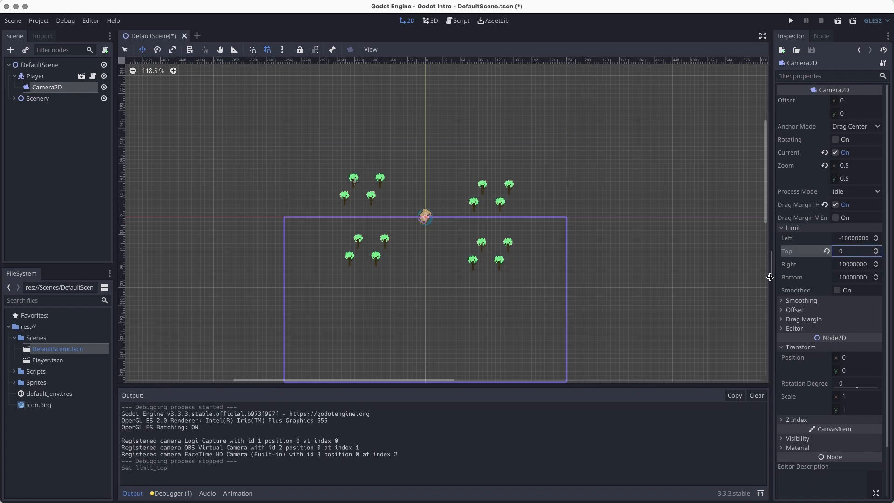
{"action": "key", "text": "super+s"}
{"action": "left_click", "coordinate": [857, 280]}
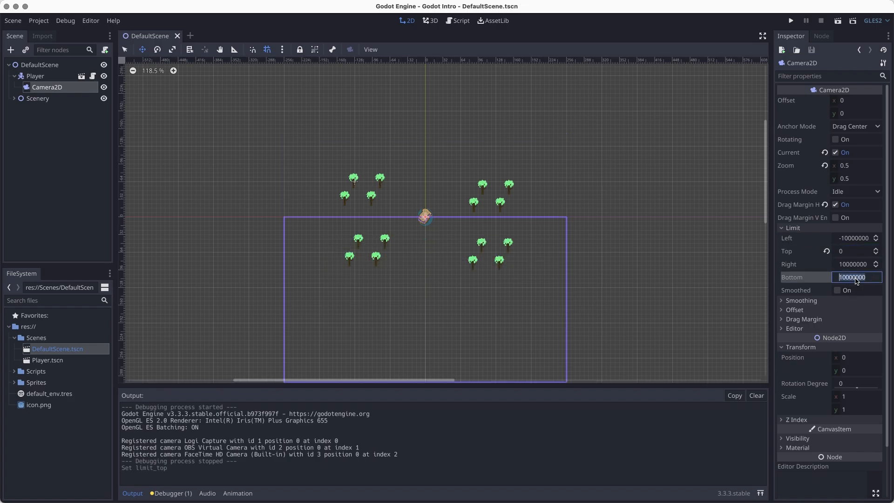
{"action": "type", "text": "0"}
{"action": "key", "text": "Return"}
Step: Run the edited scene, move the player in all directions to test the camera's zero vertical limits, and close the game
{"action": "left_click", "coordinate": [838, 21]}
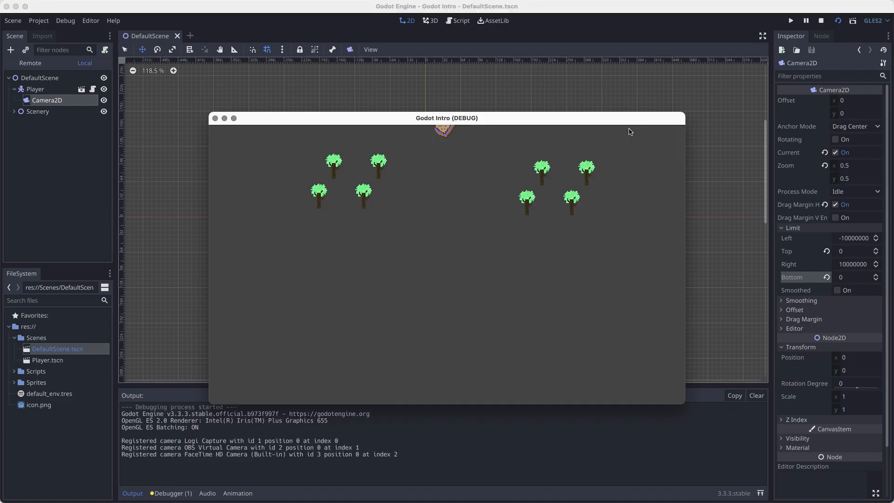
{"action": "key", "text": "Left"}
{"action": "key", "text": "Right"}
{"action": "key", "text": "Down"}
{"action": "key", "text": "Up"}
{"action": "key", "text": "Right"}
{"action": "key", "text": "Left"}
{"action": "key", "text": "Down"}
{"action": "key", "text": "Up"}
{"action": "key", "text": "Left"}
{"action": "key", "text": "Down"}
{"action": "key", "text": "Right"}
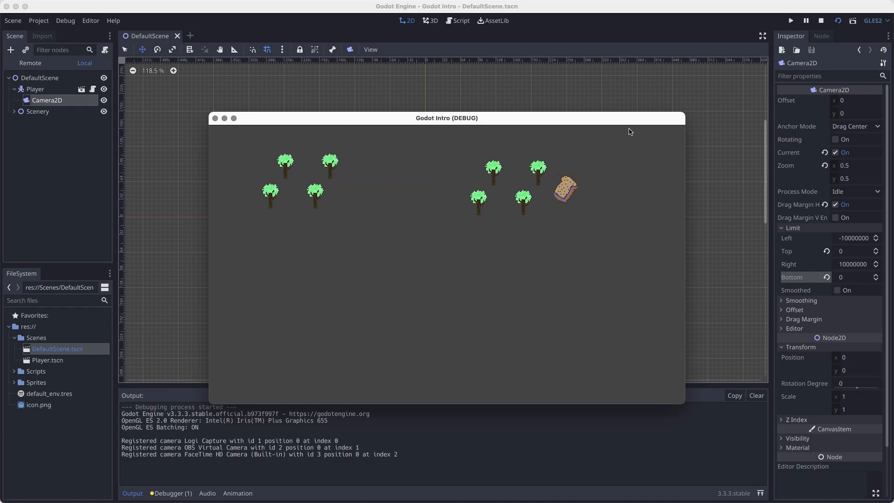
{"action": "left_click", "coordinate": [215, 118]}
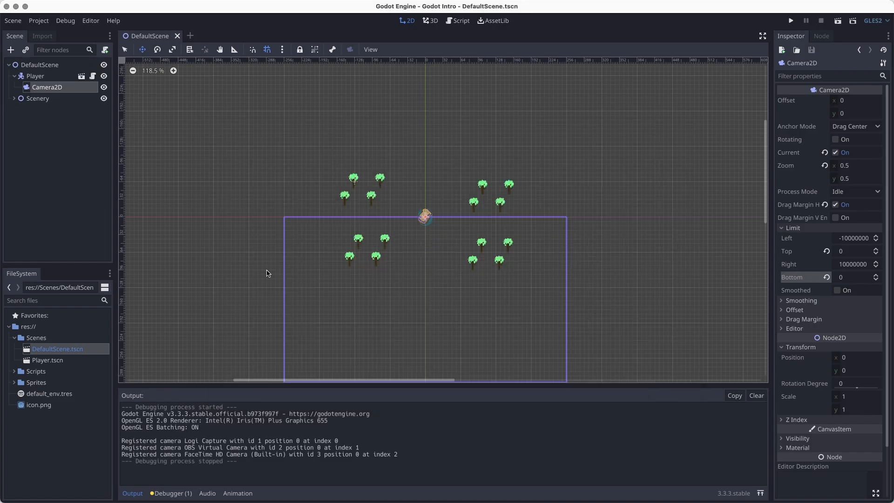
Step: Set the Camera2D's Bottom limit to 300 and its Top limit to -300, and save the scene
{"action": "left_click", "coordinate": [856, 251]}
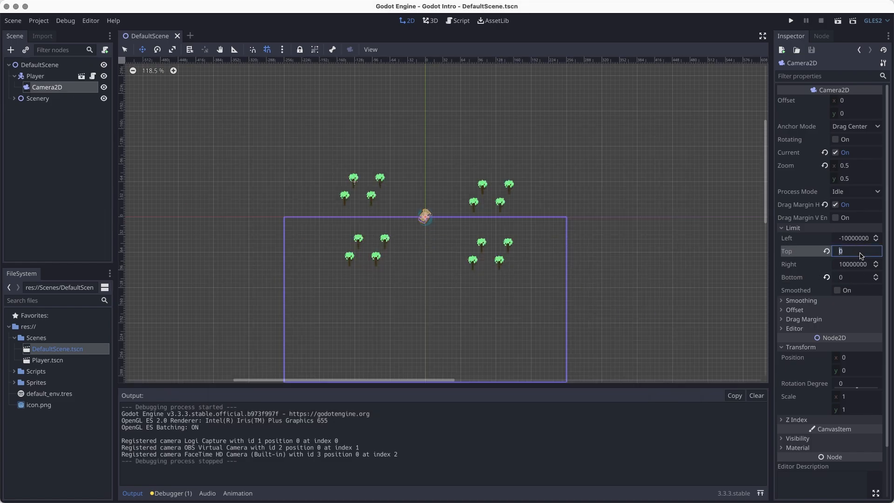
{"action": "left_click", "coordinate": [855, 277]}
{"action": "type", "text": "300"}
{"action": "key", "text": "Return"}
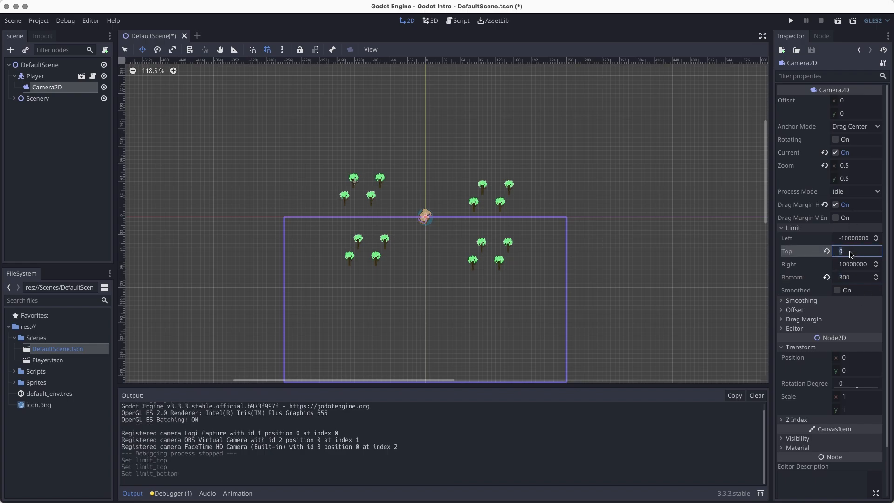
{"action": "key", "text": "Return"}
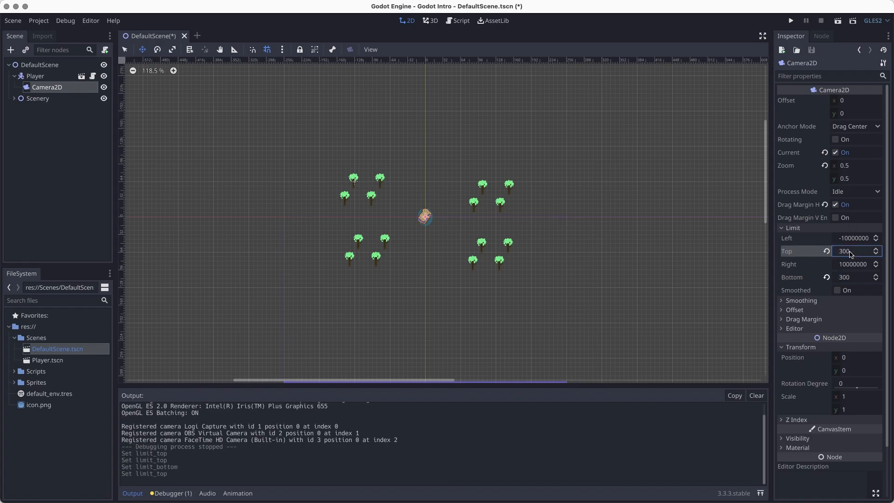
{"action": "left_click", "coordinate": [850, 253]}
{"action": "type", "text": "-300"}
{"action": "key", "text": "Return"}
{"action": "key", "text": "super+s"}
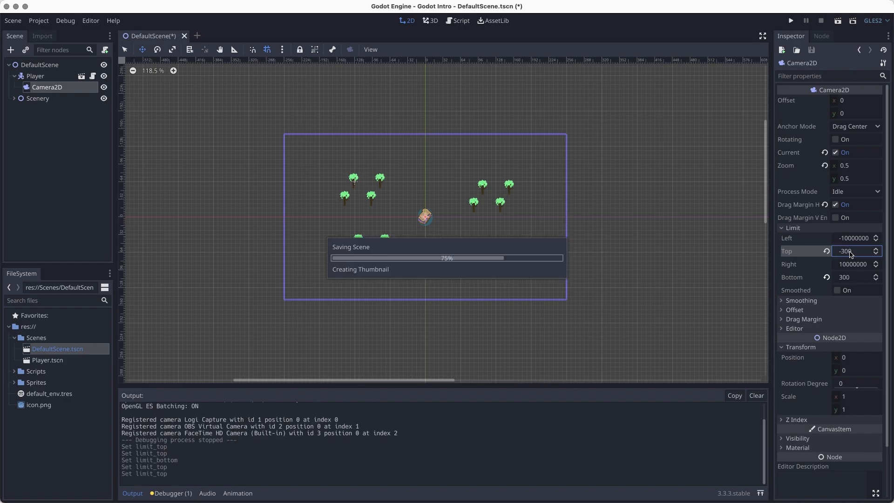
{"action": "key", "text": "super+s"}
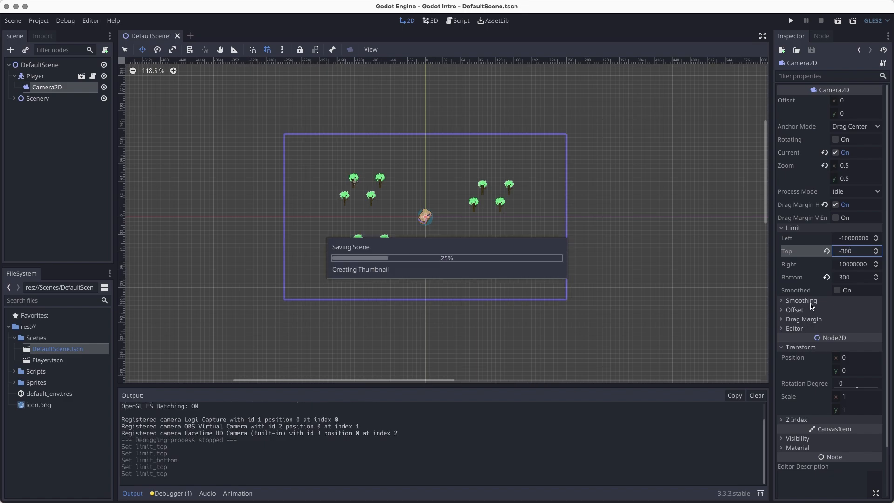
Step: Run the edited scene, move the player in all directions to test the camera's 300 and -300 vertical limits, and stop the game
{"action": "left_click", "coordinate": [838, 20]}
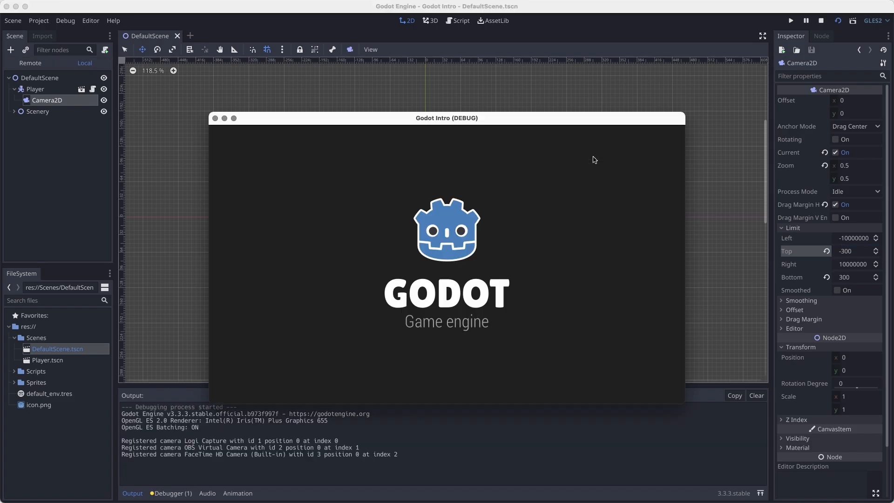
{"action": "key", "text": "Left"}
{"action": "key", "text": "Right"}
{"action": "key", "text": "Up"}
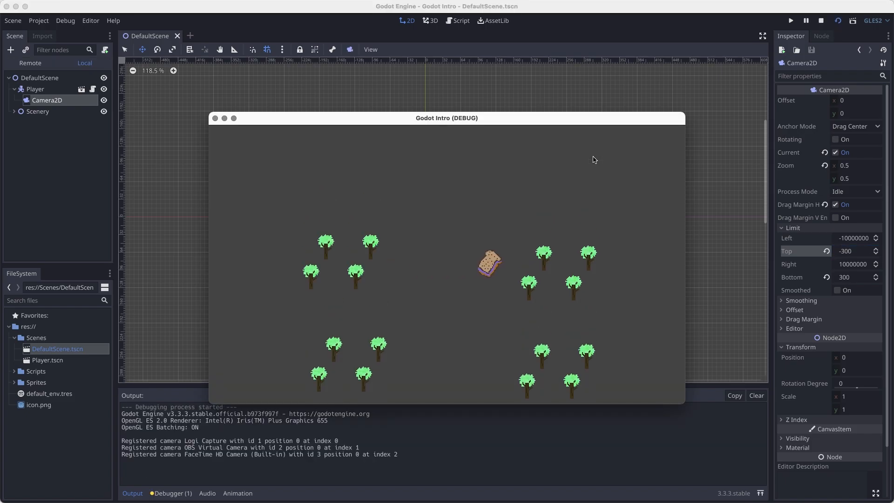
{"action": "key", "text": "Down"}
{"action": "key", "text": "Left"}
{"action": "key", "text": "Up"}
{"action": "key", "text": "Left"}
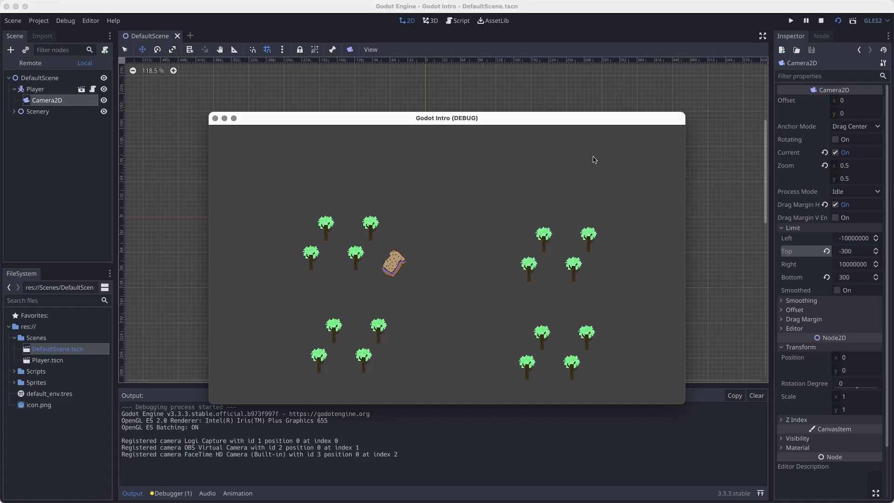
{"action": "key", "text": "Down"}
{"action": "key", "text": "Right"}
{"action": "key", "text": "Up"}
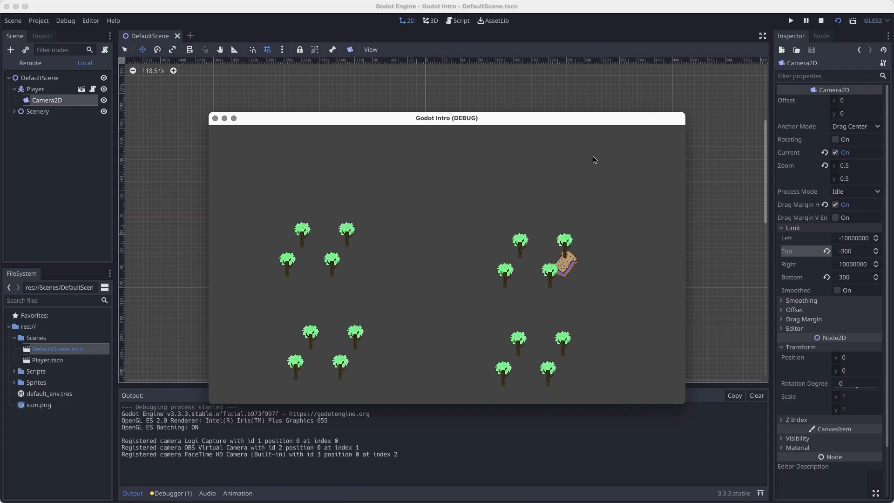
{"action": "key", "text": "Down"}
{"action": "key", "text": "Down"}
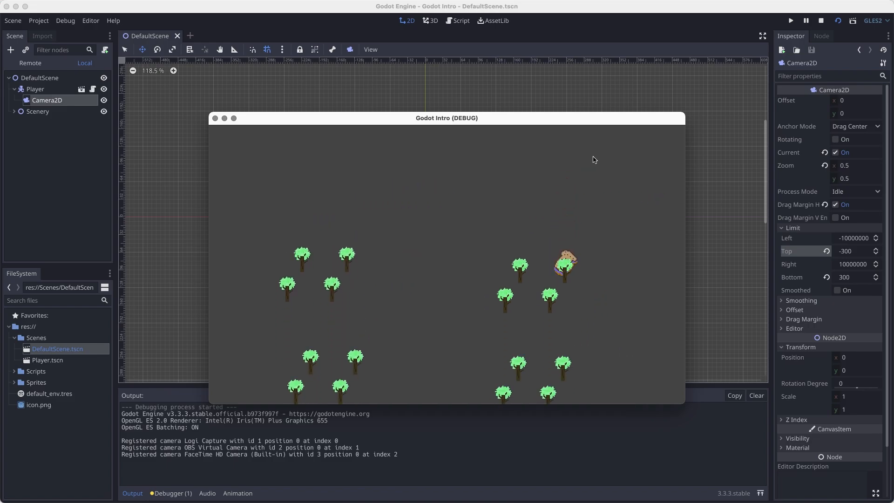
{"action": "key", "text": "Up"}
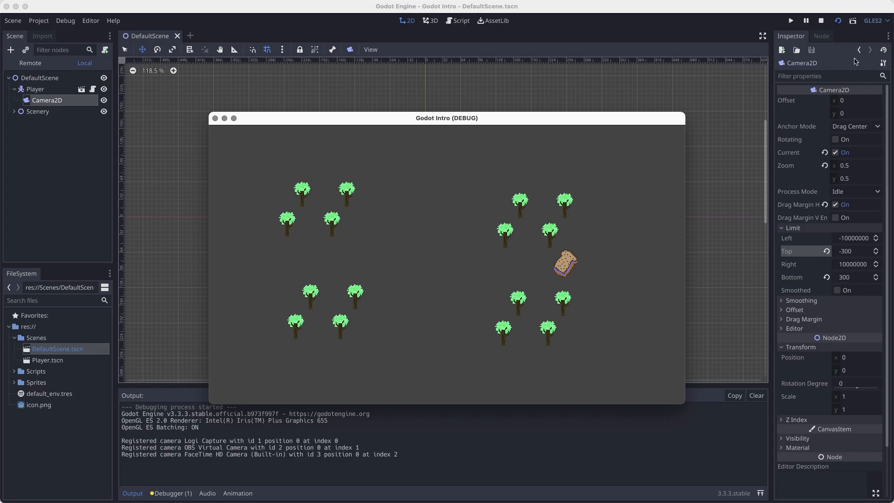
{"action": "left_click", "coordinate": [822, 22]}
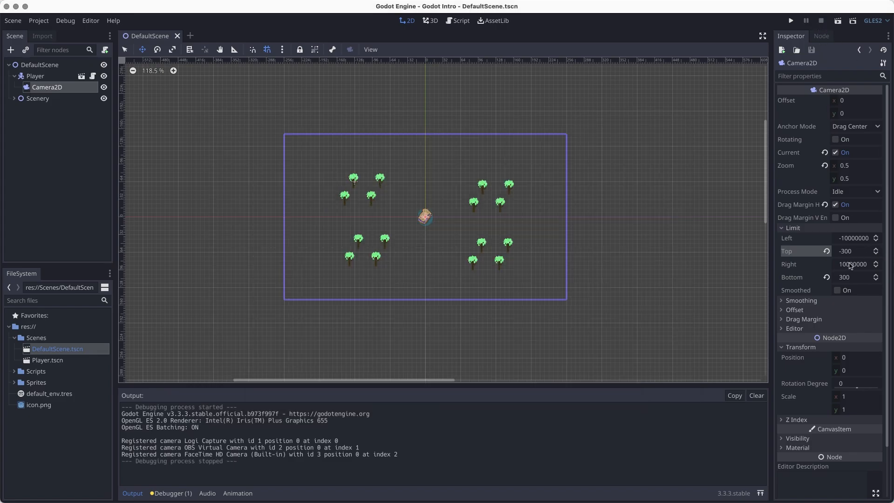
Step: Set the Camera2D's Top and Bottom limits to 0
{"action": "left_click", "coordinate": [861, 253]}
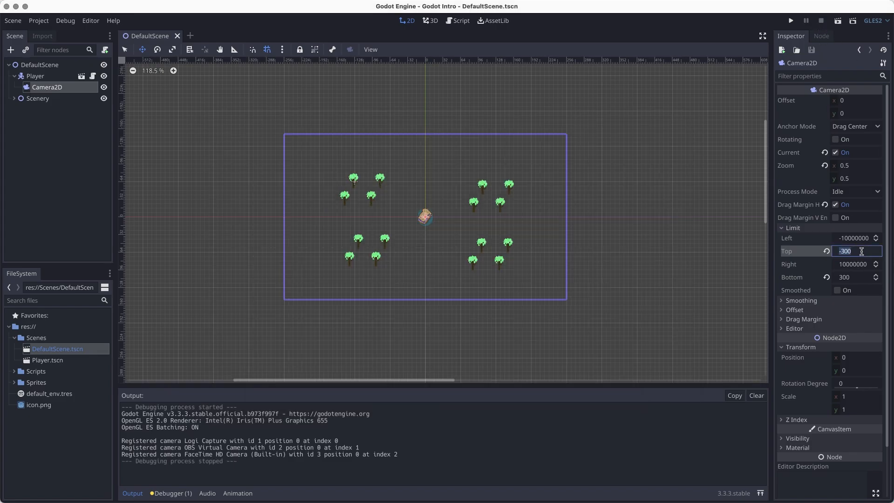
{"action": "key", "text": "Return"}
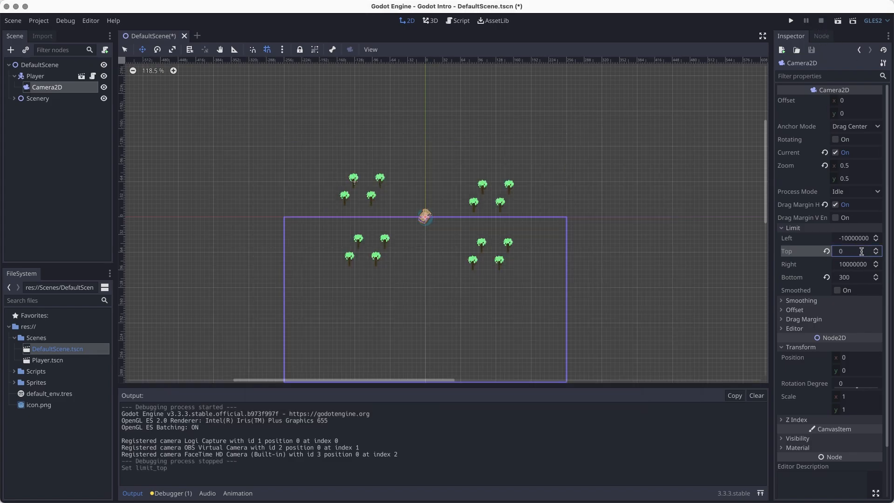
{"action": "left_click", "coordinate": [855, 279]}
{"action": "key", "text": "Return"}
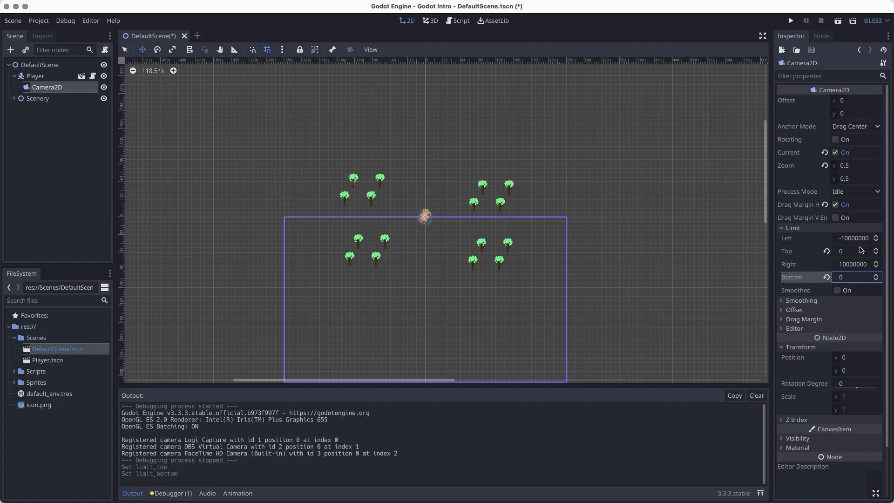
Step: Try a Top limit of -300 on the Camera2D, replace it with -150, and save the scene
{"action": "left_click", "coordinate": [860, 250]}
{"action": "type", "text": "-300"}
{"action": "key", "text": "Return"}
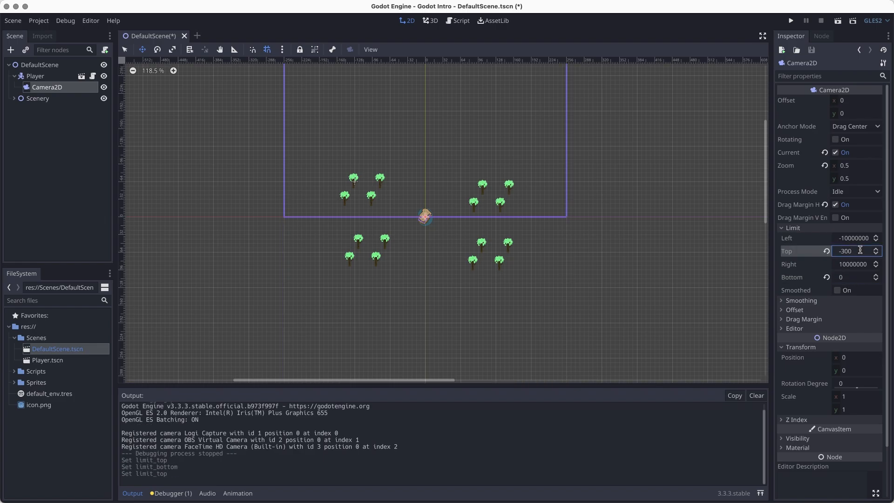
{"action": "left_click", "coordinate": [860, 250]}
{"action": "key", "text": "Return"}
{"action": "key", "text": "super+s"}
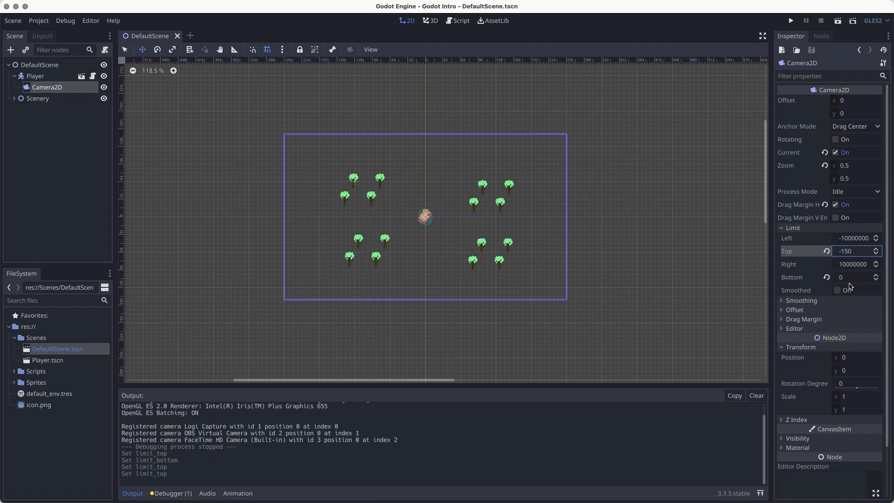
Step: Run the edited scene, move the player in all directions to test the -150 Top and 0 Bottom limits, and close the game
{"action": "left_click", "coordinate": [837, 21]}
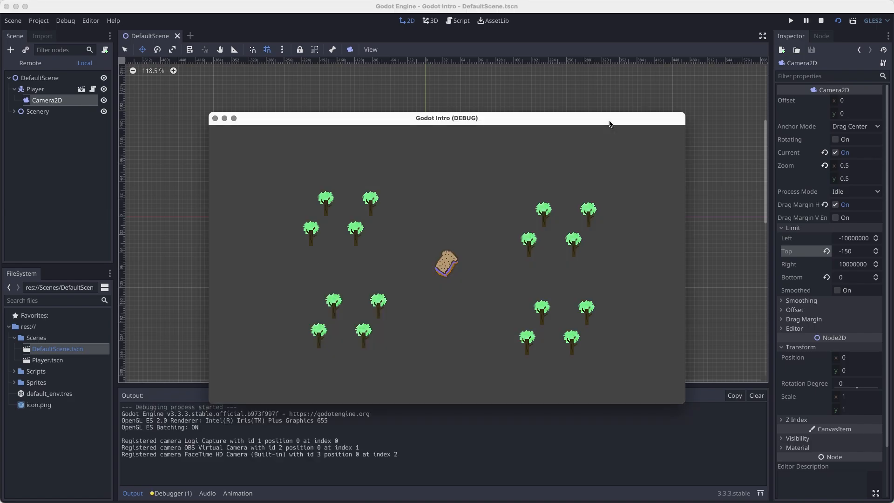
{"action": "key", "text": "Left"}
{"action": "key", "text": "Up"}
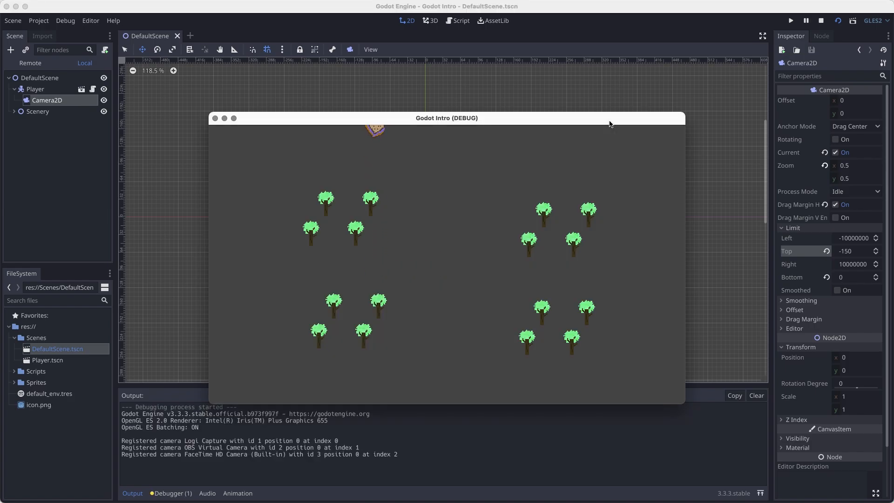
{"action": "key", "text": "Down"}
{"action": "key", "text": "Right"}
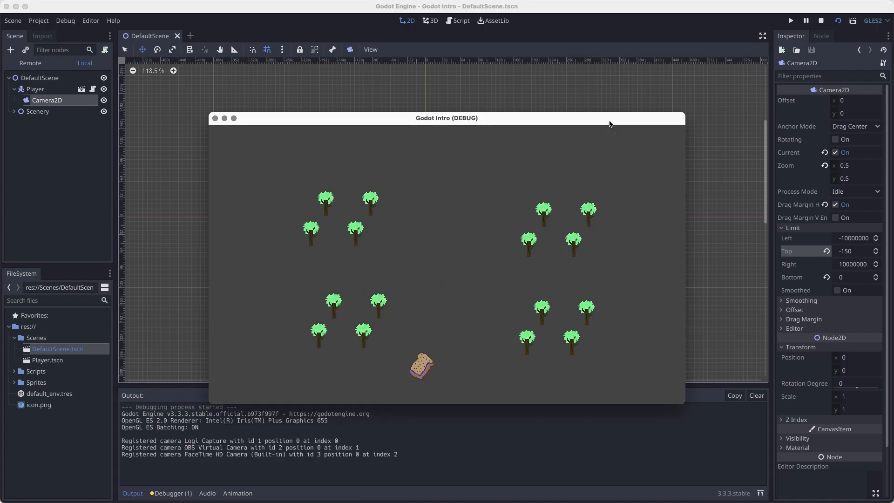
{"action": "key", "text": "Up"}
{"action": "key", "text": "Left"}
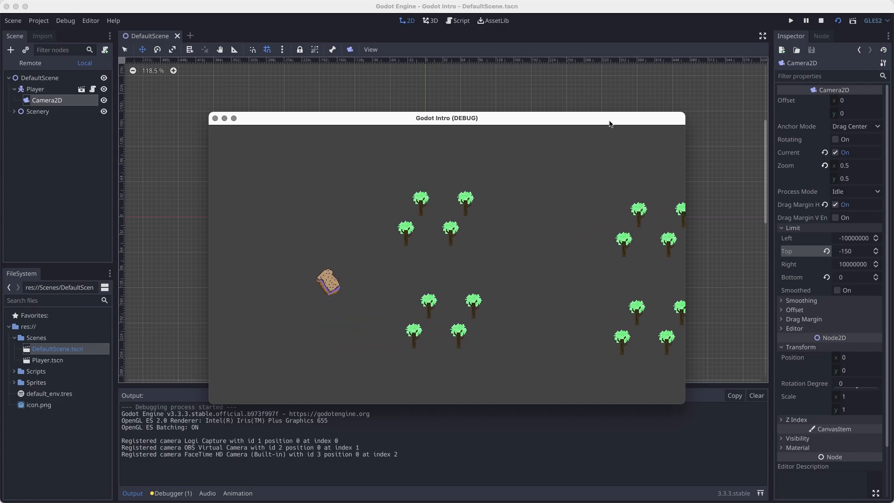
{"action": "key", "text": "Right"}
{"action": "key", "text": "Up"}
{"action": "key", "text": "Down"}
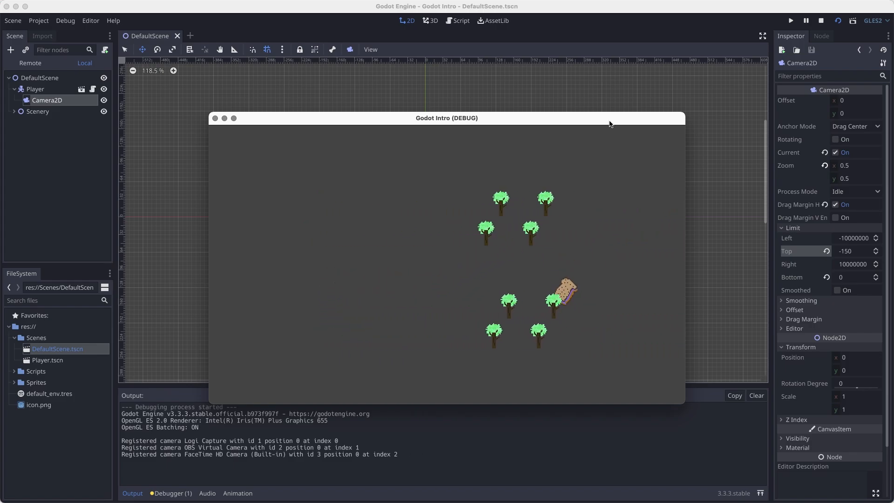
{"action": "key", "text": "Right"}
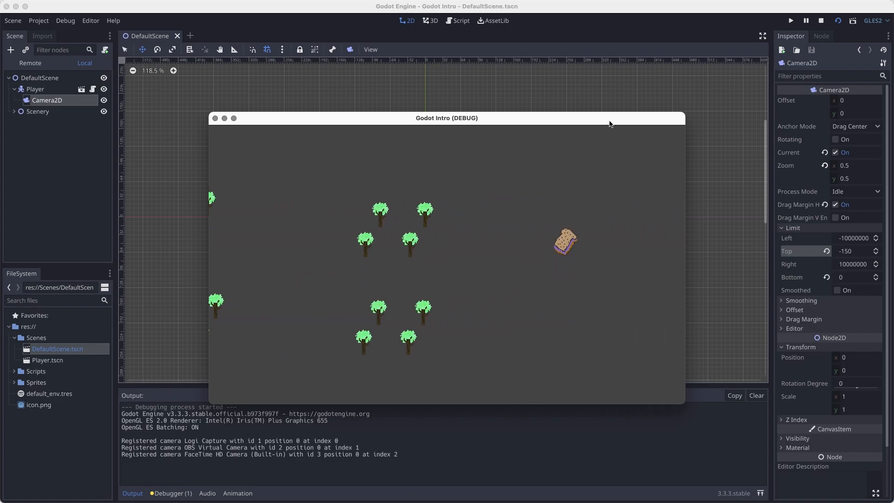
{"action": "key", "text": "Up"}
{"action": "key", "text": "Down"}
{"action": "key", "text": "Left"}
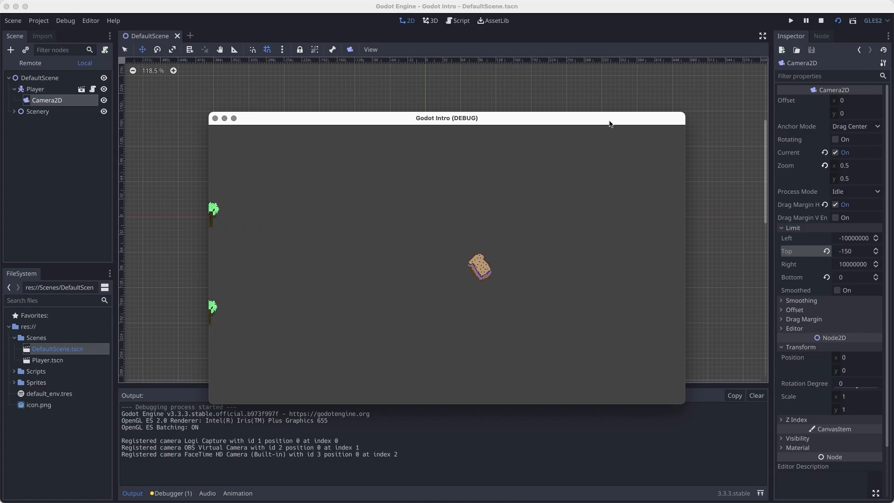
{"action": "key", "text": "Left"}
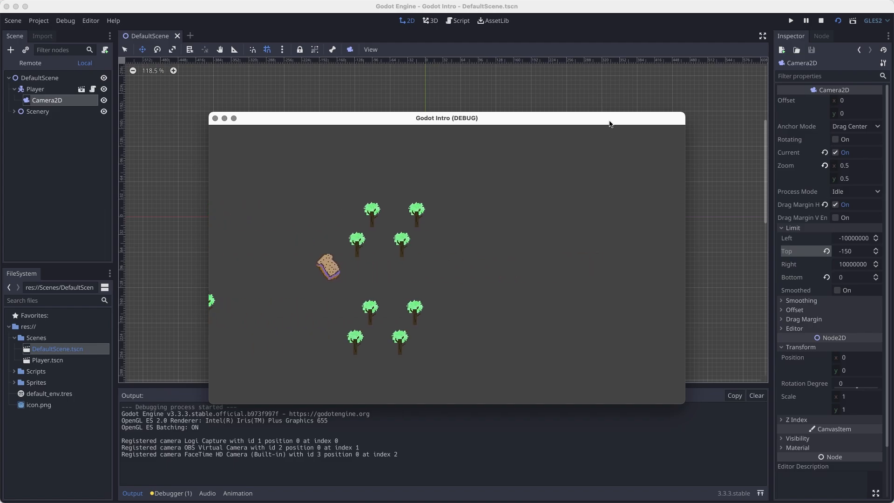
{"action": "key", "text": "Left"}
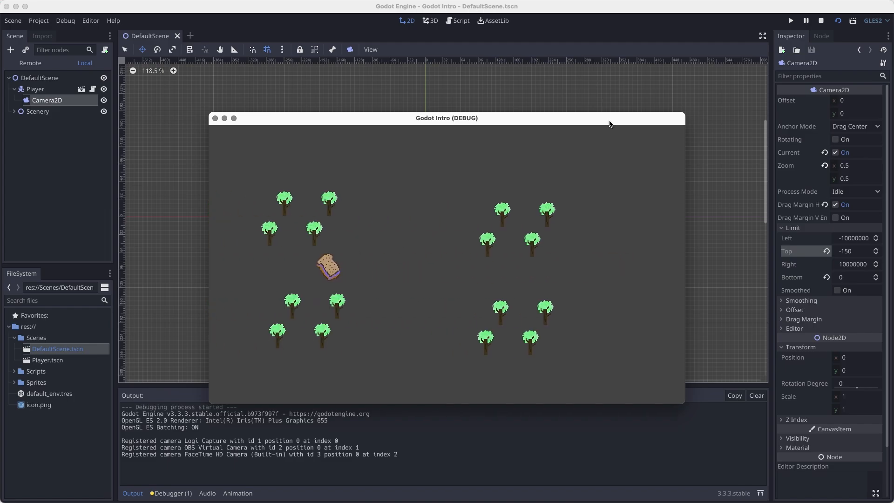
{"action": "left_click", "coordinate": [216, 118]}
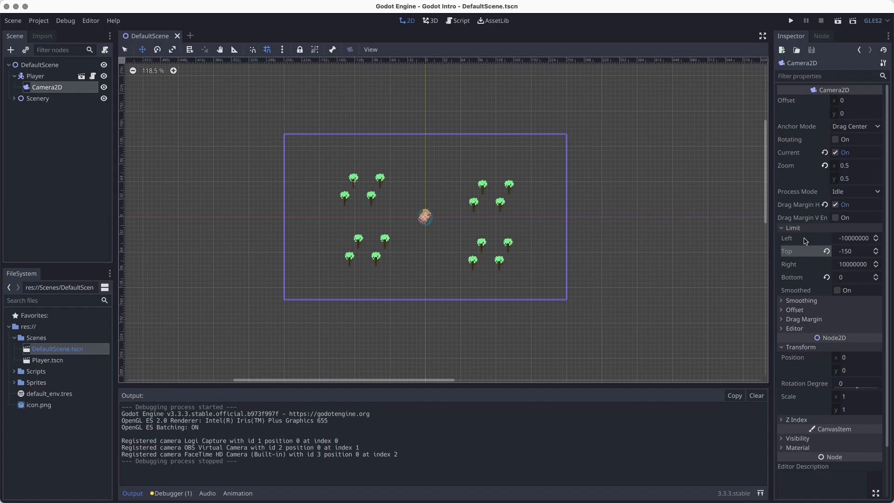
Step: Reset the Camera2D's Bottom and Top limits to their defaults and switch off its horizontal drag margin
{"action": "left_click", "coordinate": [827, 277]}
{"action": "left_click", "coordinate": [827, 251]}
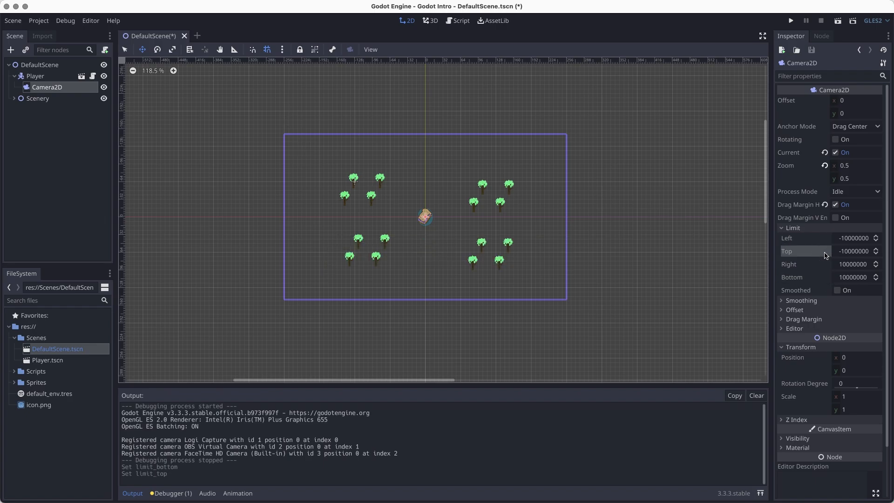
{"action": "left_click", "coordinate": [812, 231]}
{"action": "left_click", "coordinate": [827, 204]}
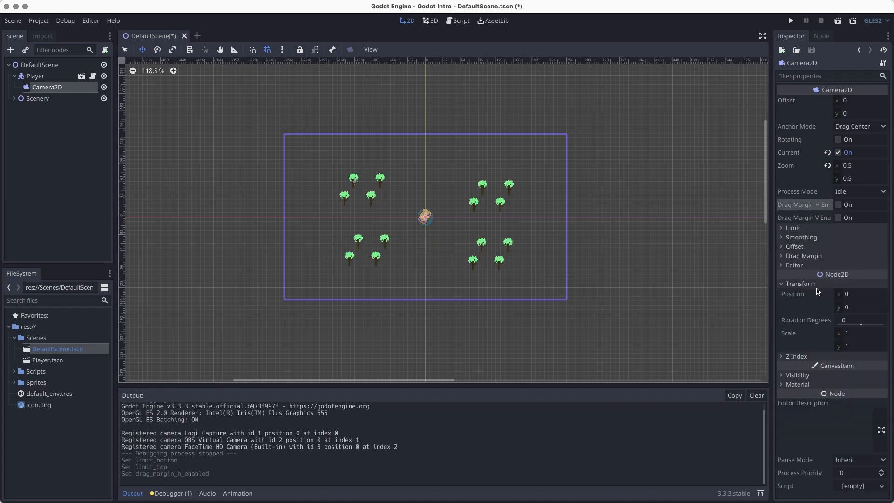
Step: Reset the Camera2D's left and right drag margins to their default values
{"action": "left_click", "coordinate": [801, 283]}
{"action": "left_click", "coordinate": [810, 256]}
{"action": "left_click", "coordinate": [810, 256]}
Step: Switch the Camera2D's horizontal drag margin back on and enable smoothing
{"action": "left_click", "coordinate": [787, 237]}
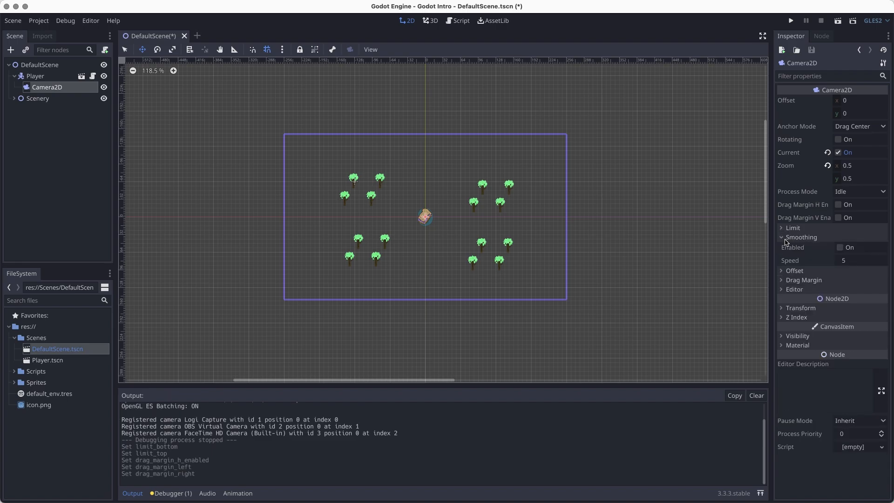
{"action": "left_click", "coordinate": [839, 205]}
{"action": "left_click", "coordinate": [840, 248]}
{"action": "left_click", "coordinate": [858, 263]}
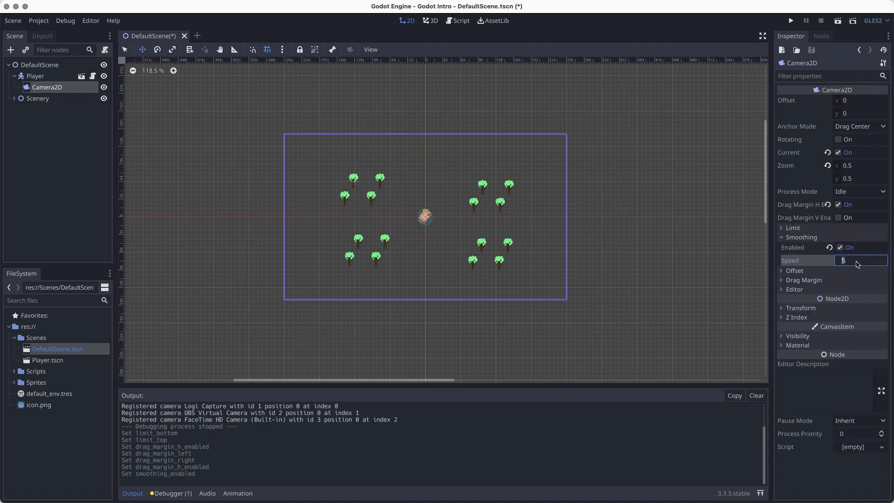
Step: Run the edited scene, move the player around to test the camera smoothing at speed 5, and close the game
{"action": "left_click", "coordinate": [838, 21]}
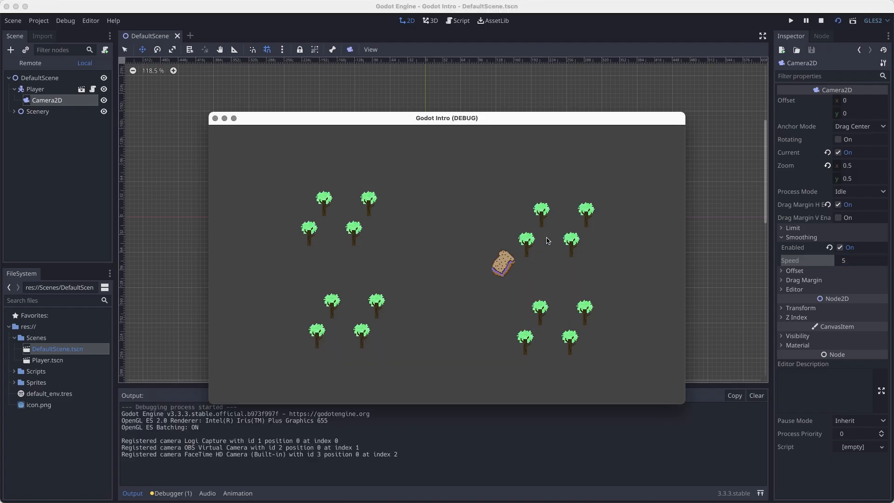
{"action": "key", "text": "Right"}
{"action": "key", "text": "Up"}
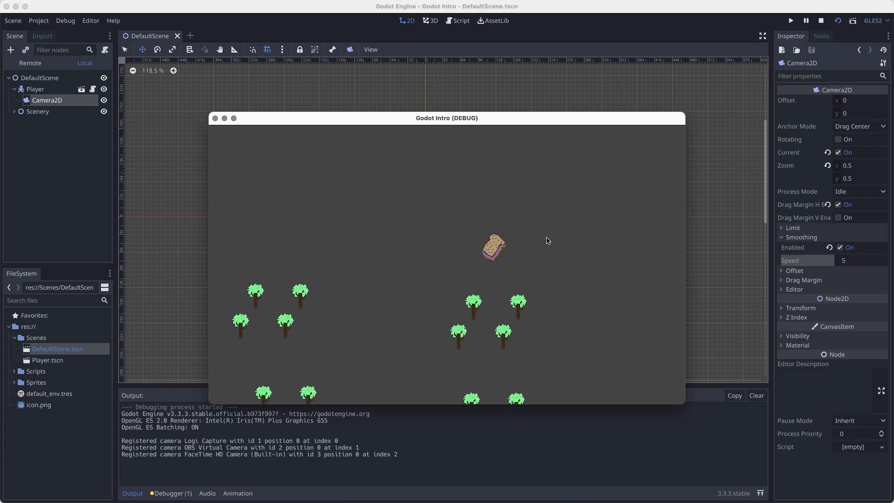
{"action": "key", "text": "Left"}
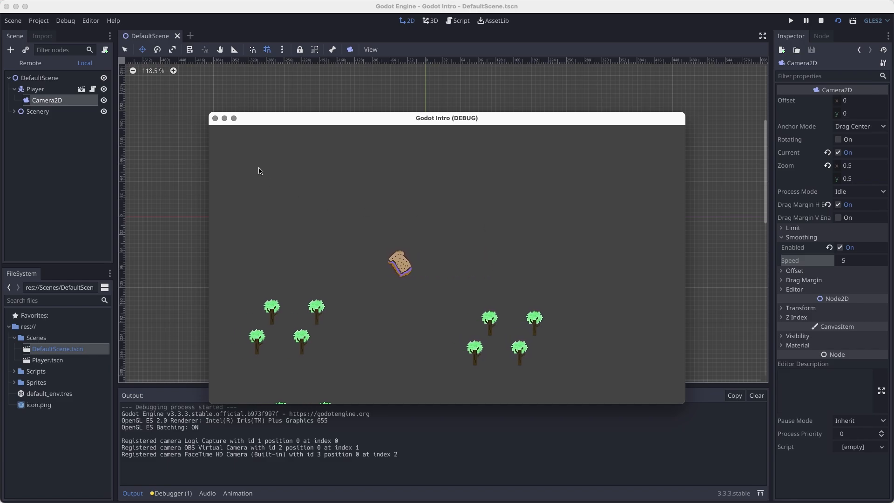
{"action": "left_click", "coordinate": [215, 118]}
Step: Set the Camera2D's smoothing speed to 10
{"action": "left_click", "coordinate": [857, 261]}
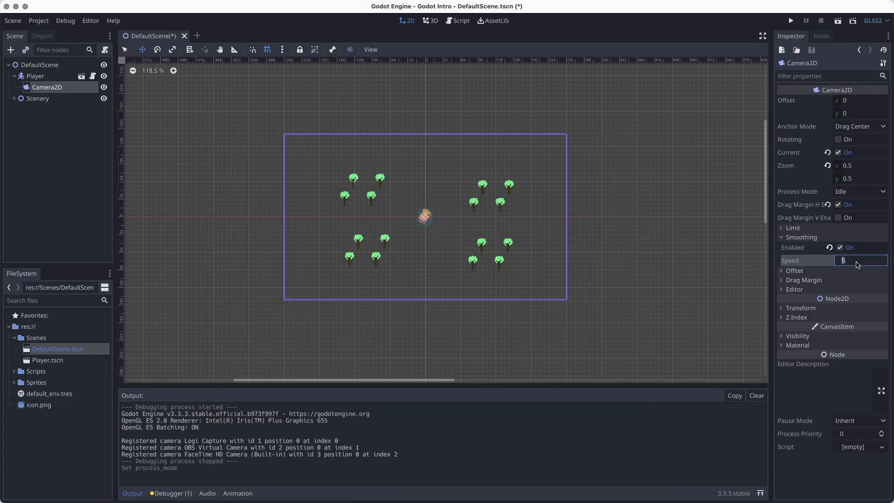
{"action": "type", "text": "10"}
{"action": "key", "text": "Return"}
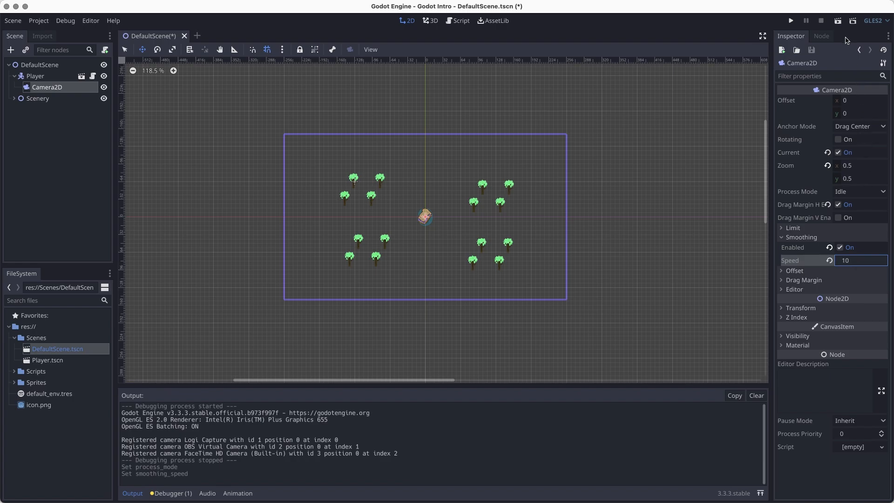
Step: Run the edited scene and move the player right and left to test the camera smoothing at speed 10
{"action": "left_click", "coordinate": [839, 22]}
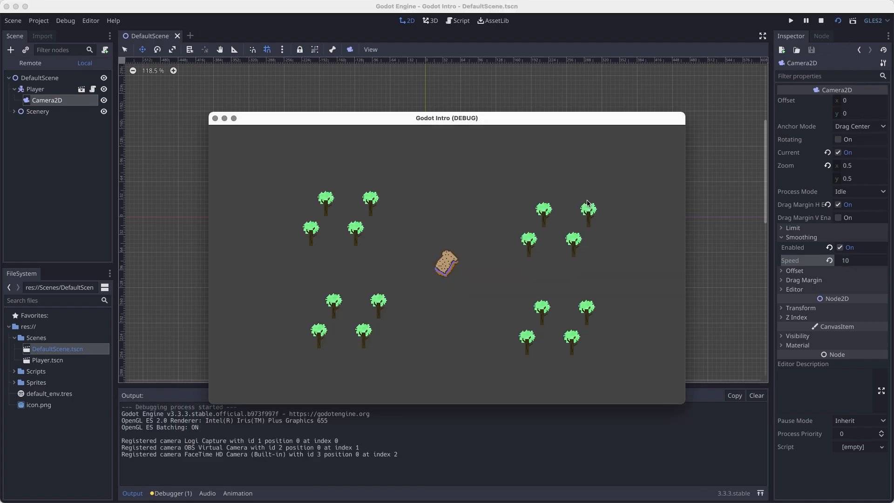
{"action": "key", "text": "Right"}
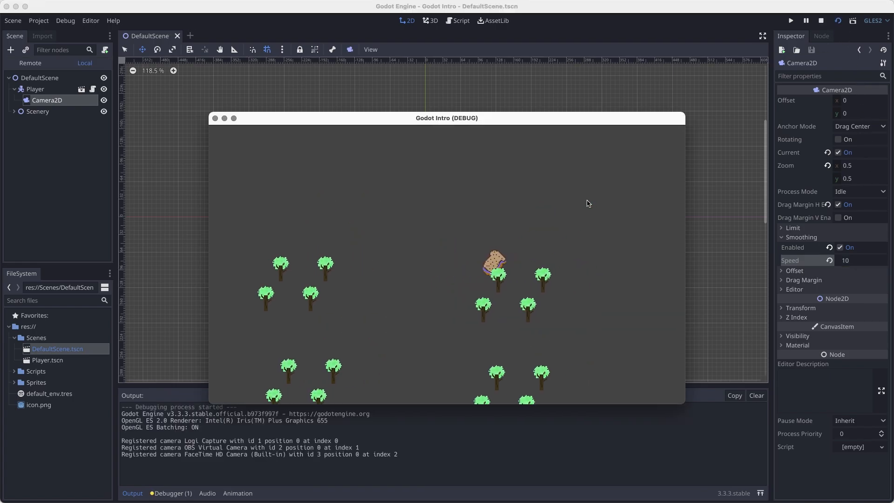
{"action": "key", "text": "Left"}
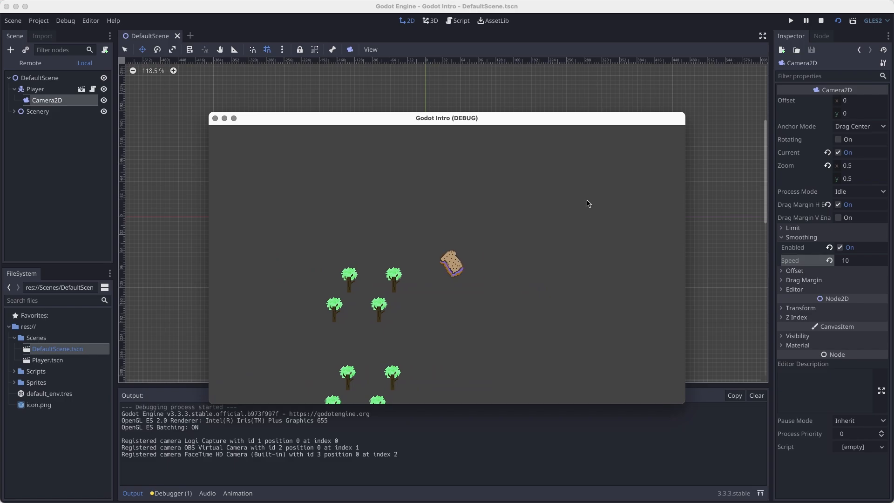
{"action": "key", "text": "Right"}
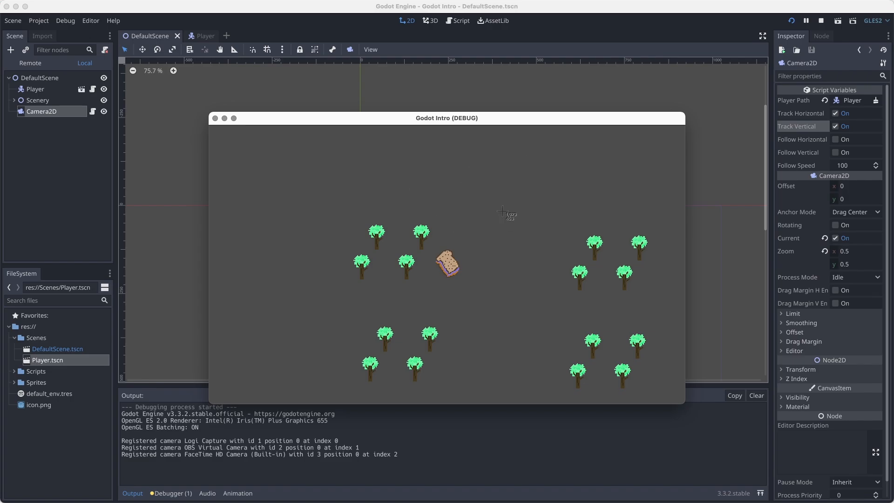
Step: Capture a screenshot of the running Godot Intro game window showing the sandwich player among the trees
{"action": "key", "text": "space"}
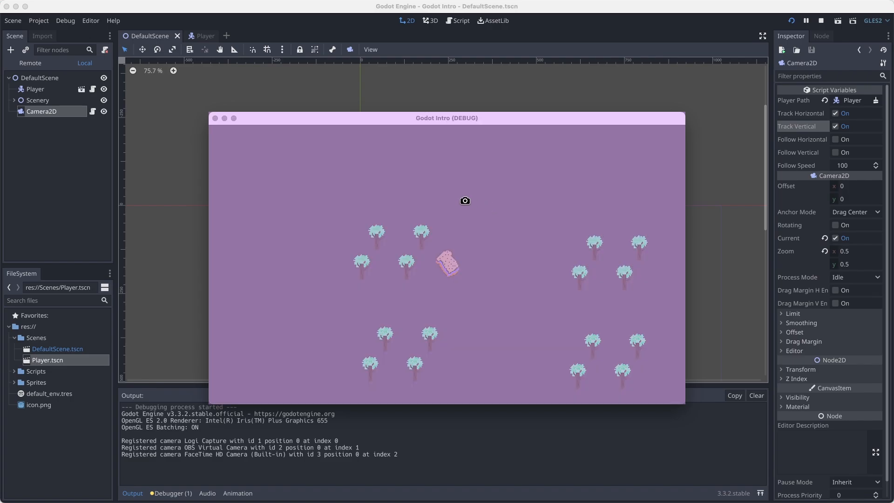
{"action": "left_click", "coordinate": [465, 201]}
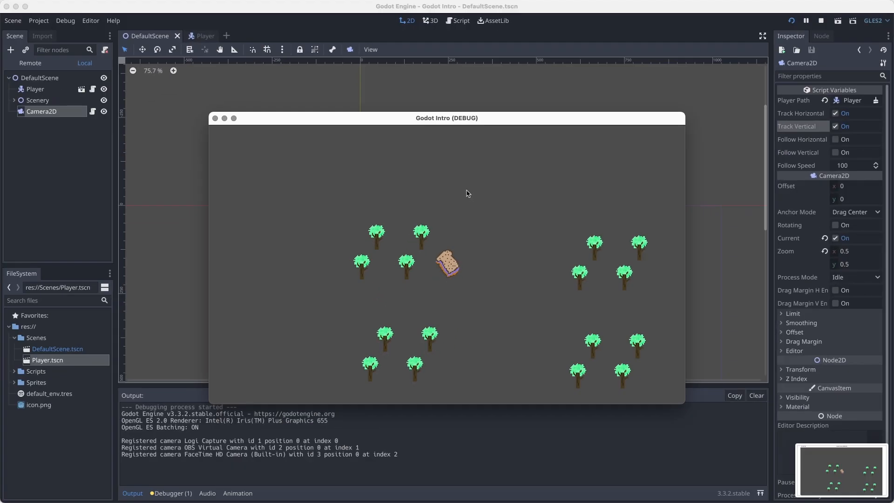
{"action": "key", "text": "super+shift+4"}
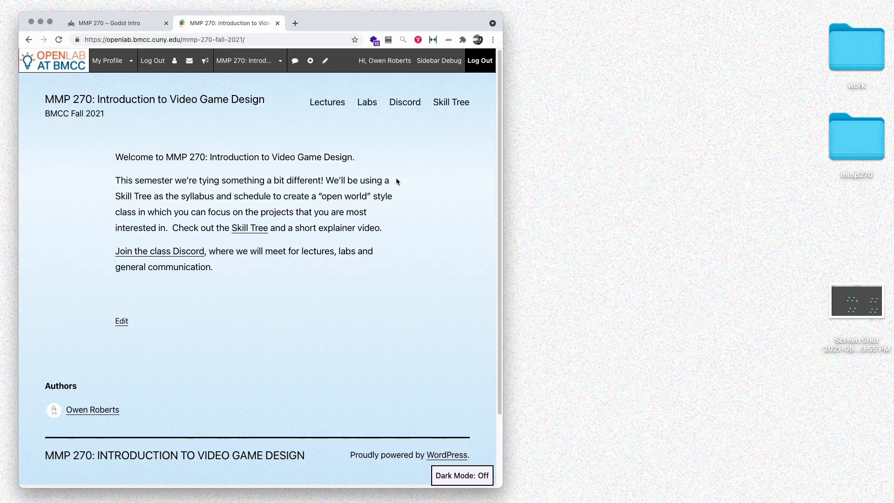
Step: Switch to the browser, create a new post on the MMP 270 course site and assign it the Godot Intro category
{"action": "left_click", "coordinate": [878, 306]}
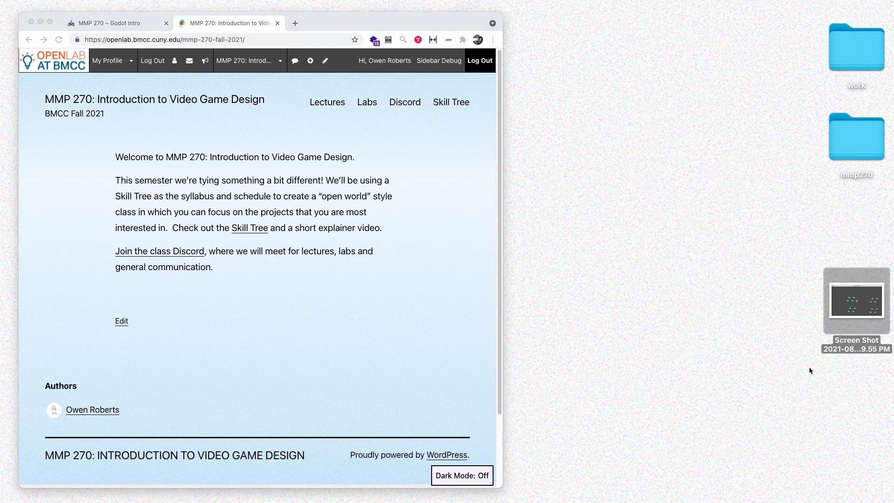
{"action": "left_click", "coordinate": [397, 349]}
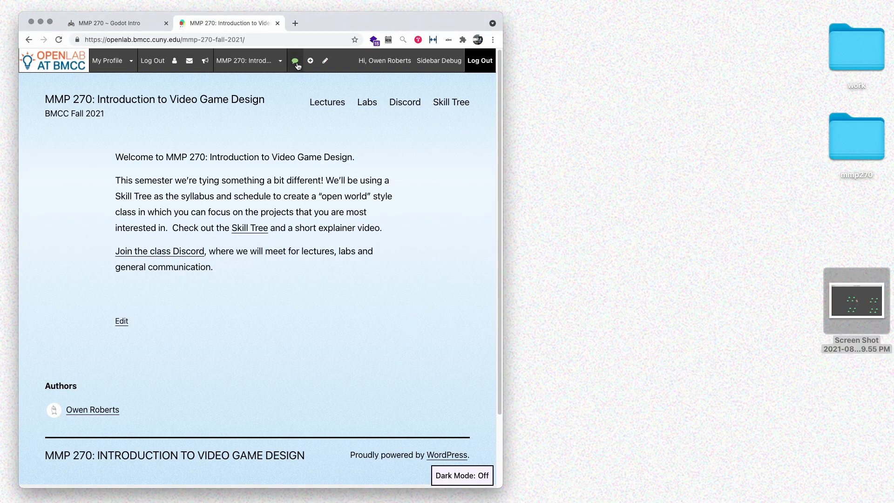
{"action": "mouse_move", "coordinate": [310, 62]}
{"action": "left_click", "coordinate": [315, 81]}
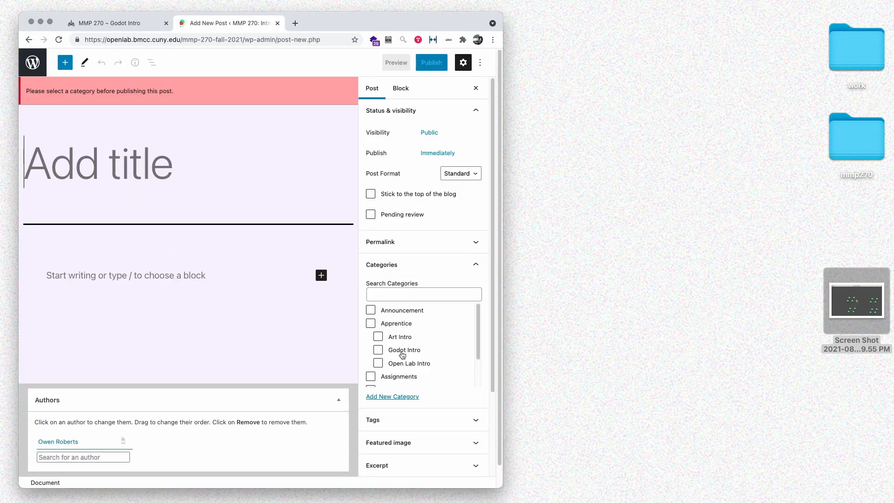
{"action": "left_click", "coordinate": [402, 350]}
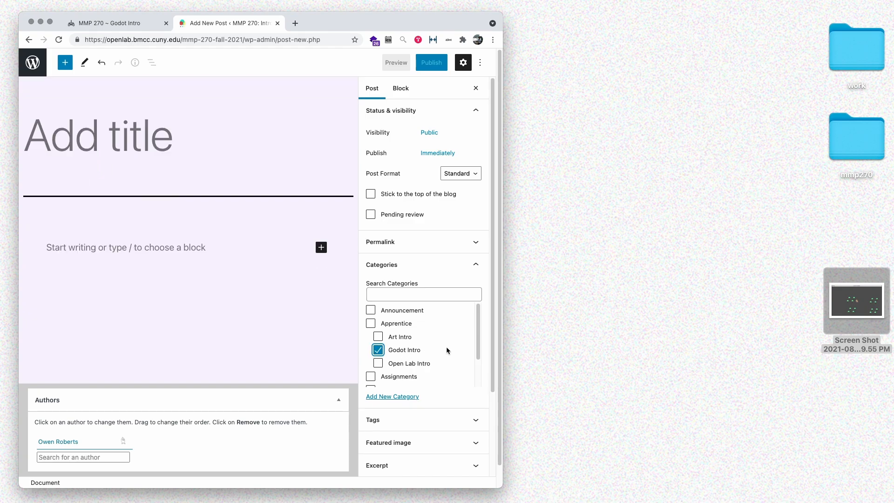
Step: Title the post "My first Godot Scene" and write "Here's my first Godot scene with a Peanut Butter and Jelly Sandwich walking in a forrest."
{"action": "left_click", "coordinate": [176, 150]}
{"action": "type", "text": "My first Godot Scene"}
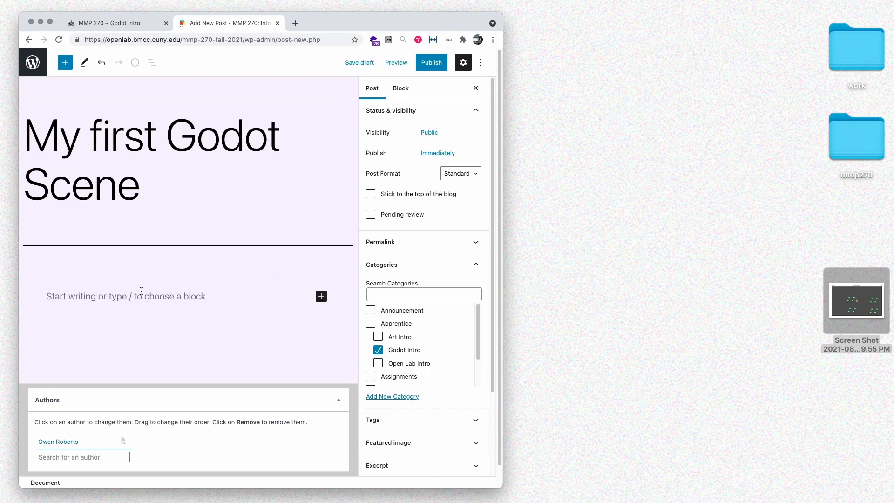
{"action": "left_click", "coordinate": [142, 291]}
{"action": "type", "text": "Here's my first Godot scene with a Peanut Bu"}
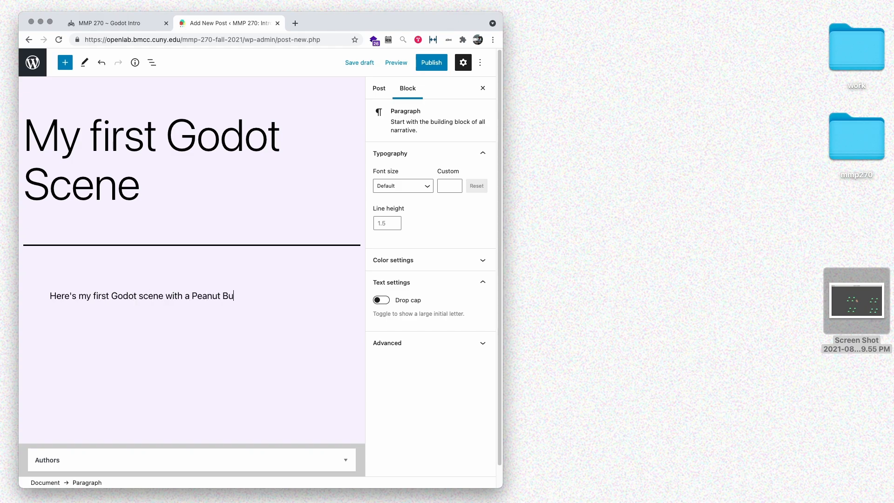
{"action": "type", "text": "tter and Jelly Sandwich walking in a forrest."}
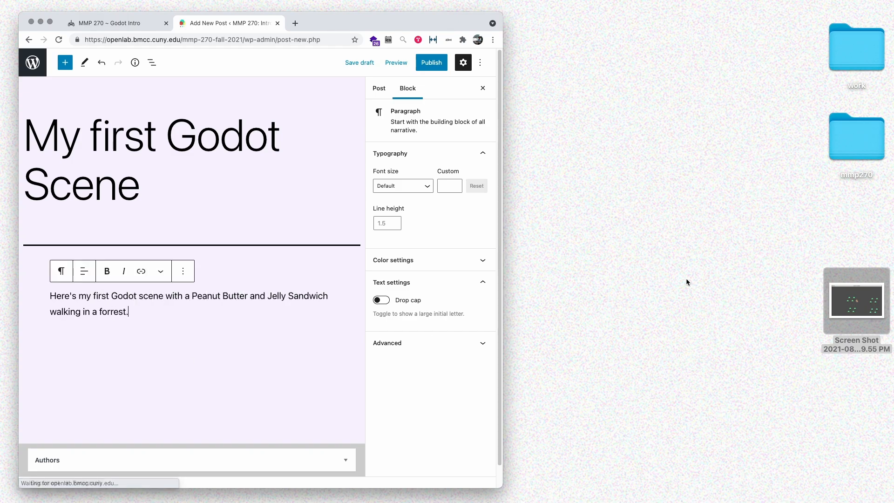
Step: Insert the game screenshot from the desktop as an image below the paragraph and add an empty paragraph after it
{"action": "left_click_drag", "start_coordinate": [857, 300], "coordinate": [111, 326]}
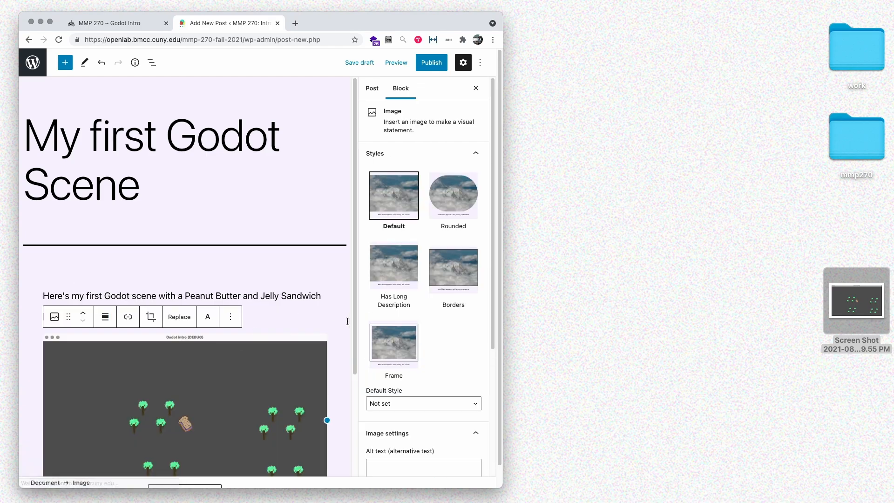
{"action": "key", "text": "Return"}
{"action": "scroll", "coordinate": [303, 261], "scroll_direction": "up", "scroll_amount": 2}
{"action": "scroll", "coordinate": [286, 243], "scroll_direction": "down", "scroll_amount": 1}
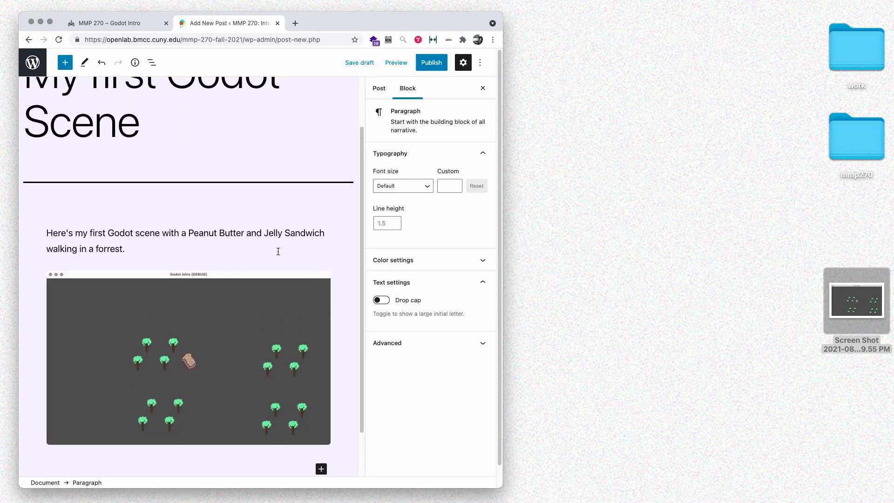
{"action": "scroll", "coordinate": [278, 252], "scroll_direction": "down", "scroll_amount": 2}
Step: Preview the post in a new tab, look through the page's title, text, image and category, and close the preview
{"action": "left_click", "coordinate": [397, 63]}
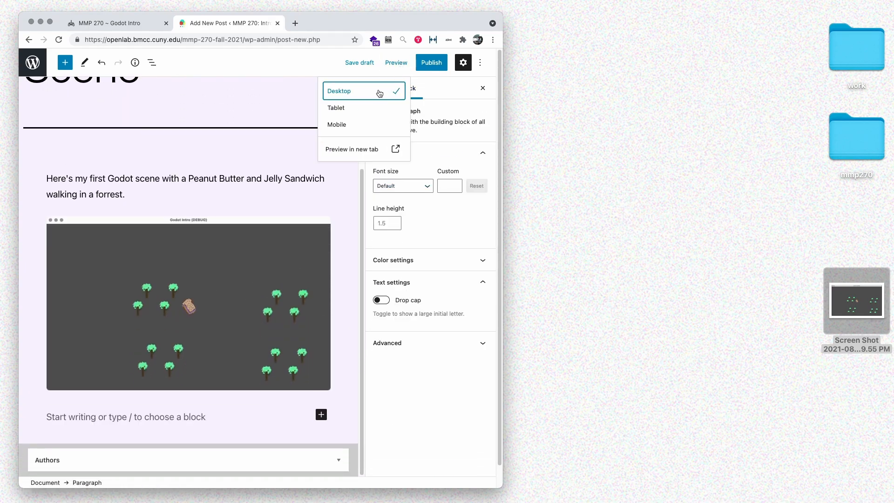
{"action": "left_click", "coordinate": [342, 149]}
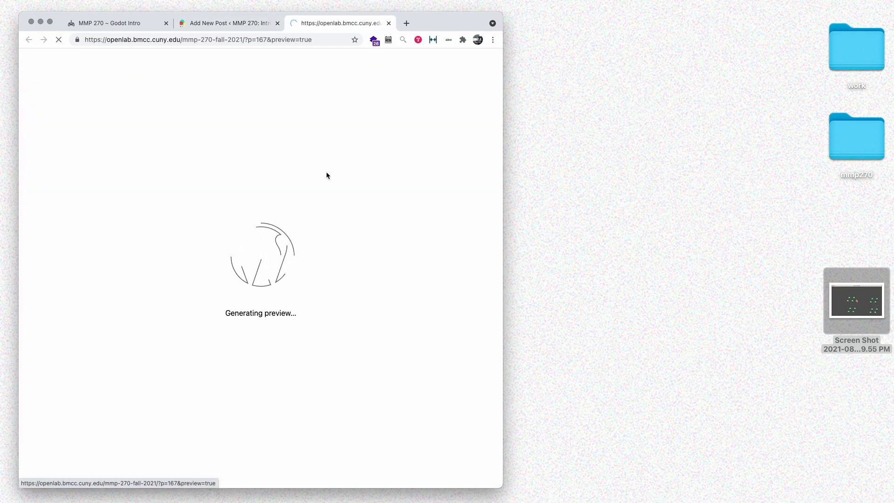
{"action": "scroll", "coordinate": [327, 175], "scroll_direction": "down", "scroll_amount": 10}
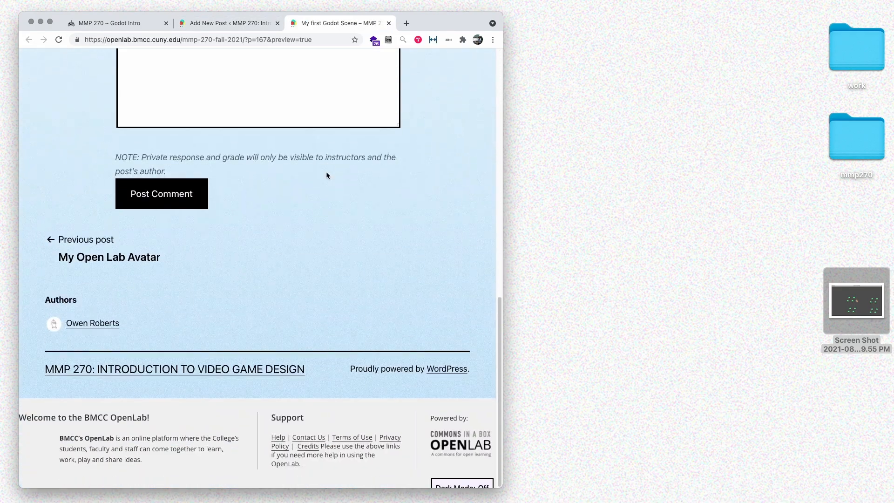
{"action": "scroll", "coordinate": [327, 175], "scroll_direction": "up", "scroll_amount": 6}
{"action": "scroll", "coordinate": [327, 175], "scroll_direction": "up", "scroll_amount": 5}
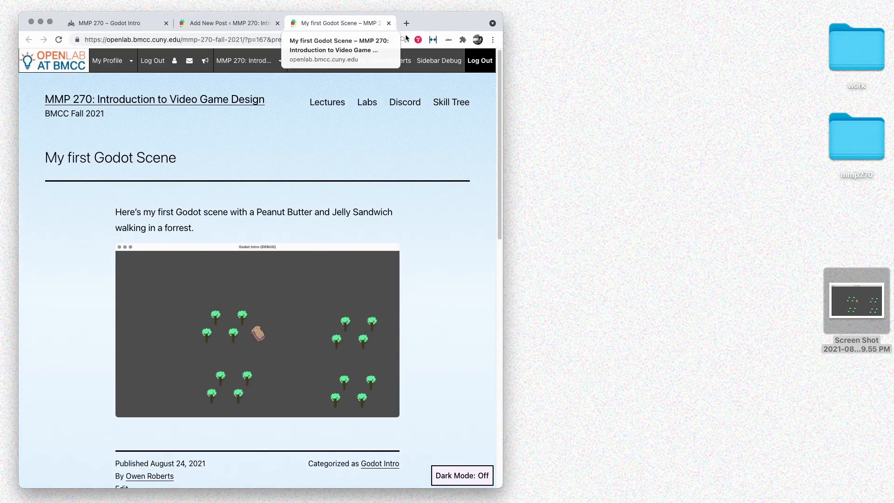
{"action": "mouse_move", "coordinate": [503, 87]}
{"action": "left_mouse_down"}
{"action": "mouse_move", "coordinate": [608, 86]}
{"action": "mouse_move", "coordinate": [497, 84]}
{"action": "left_mouse_up"}
{"action": "left_click", "coordinate": [390, 23]}
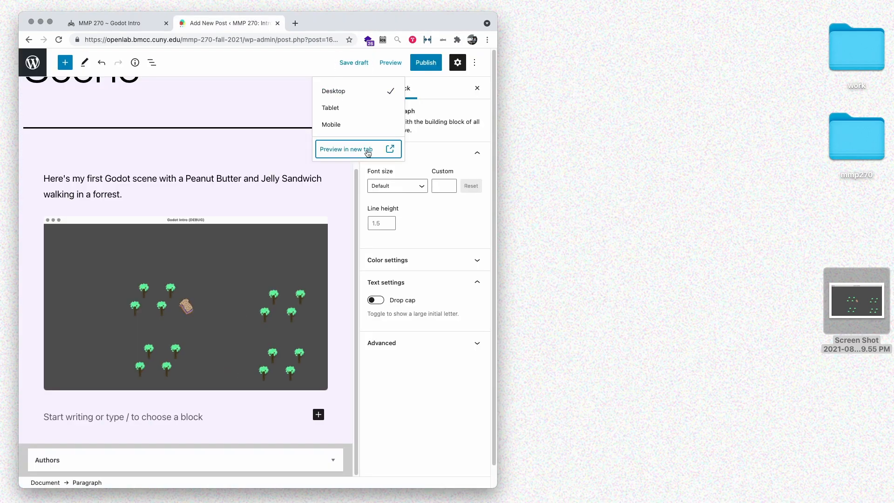
Step: Publish the "My first Godot Scene" post
{"action": "left_click", "coordinate": [443, 102]}
{"action": "left_click", "coordinate": [426, 63]}
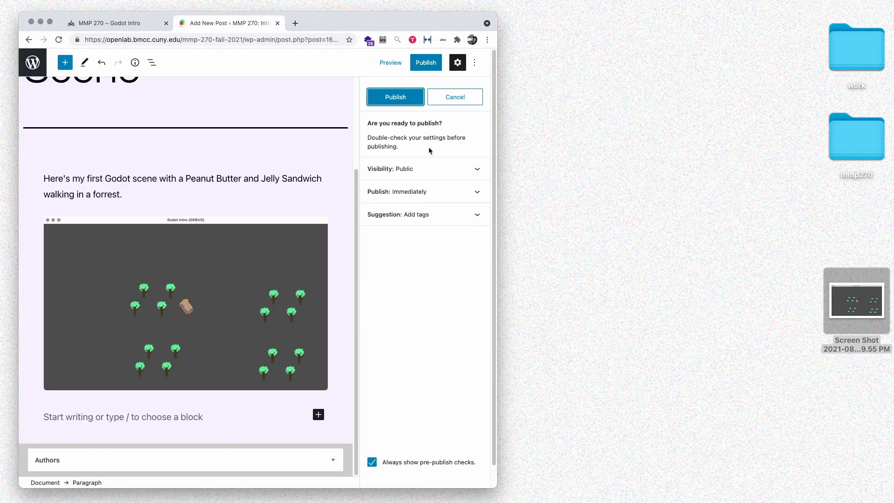